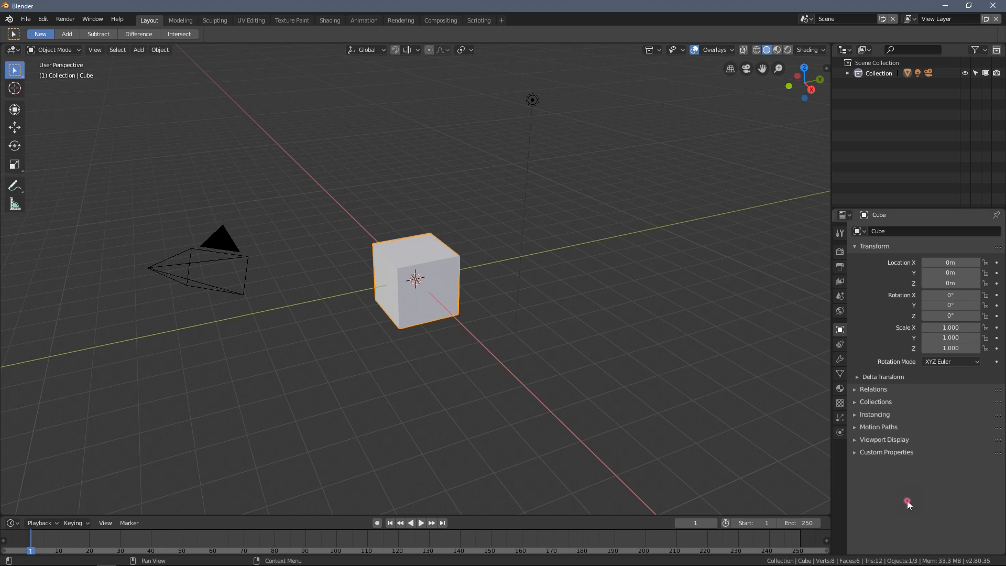
Activate the Move tool for the default cube
middle_drag(481, 320, 404, 297)
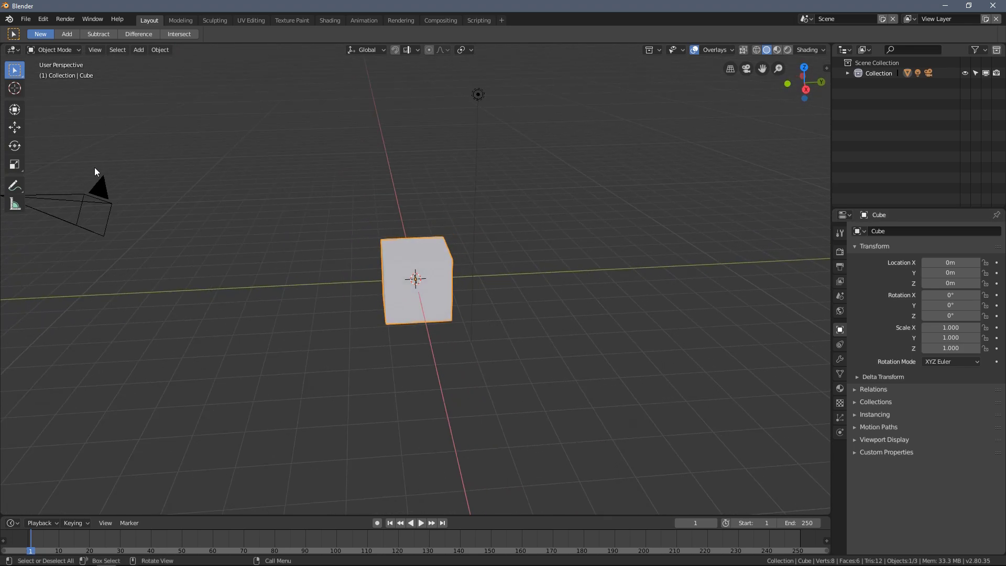
click(21, 131)
middle_drag(457, 278, 473, 258)
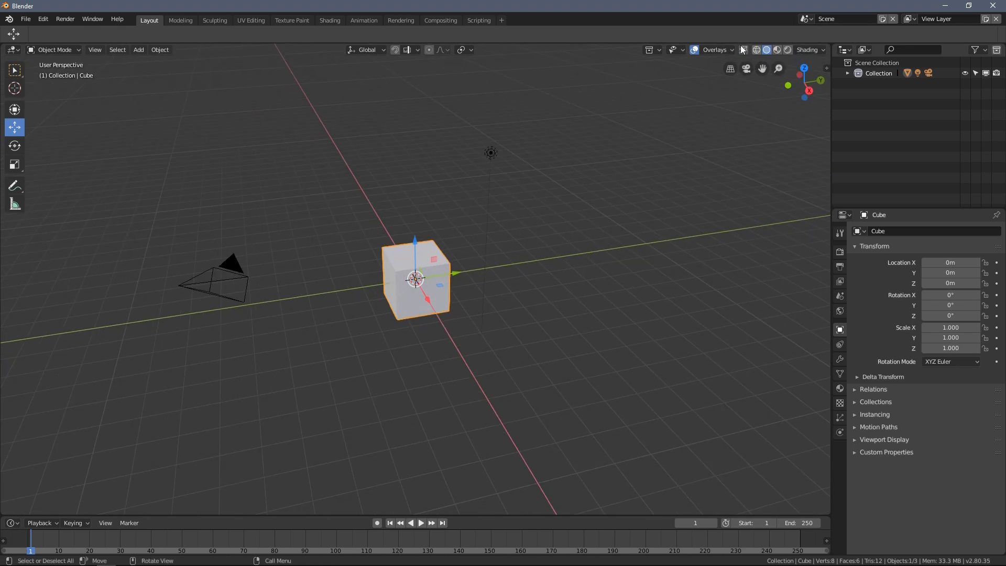
middle_drag(507, 201, 487, 270)
Duplicate the default cube and place the copy beside the original
right_click(557, 231)
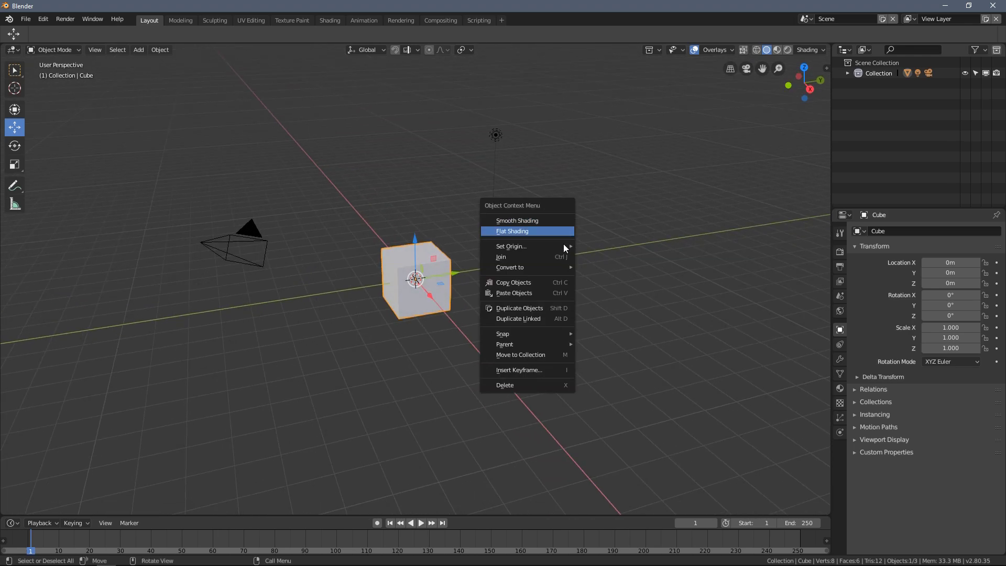
click(559, 309)
click(661, 272)
middle_drag(661, 272, 403, 268)
key(g)
click(488, 270)
Duplicate both cubes together and offset the pair by about 3.86 m in X, -0.64 m in Y and 1.25 m in Z
shift+click(441, 261)
key(shift+d)
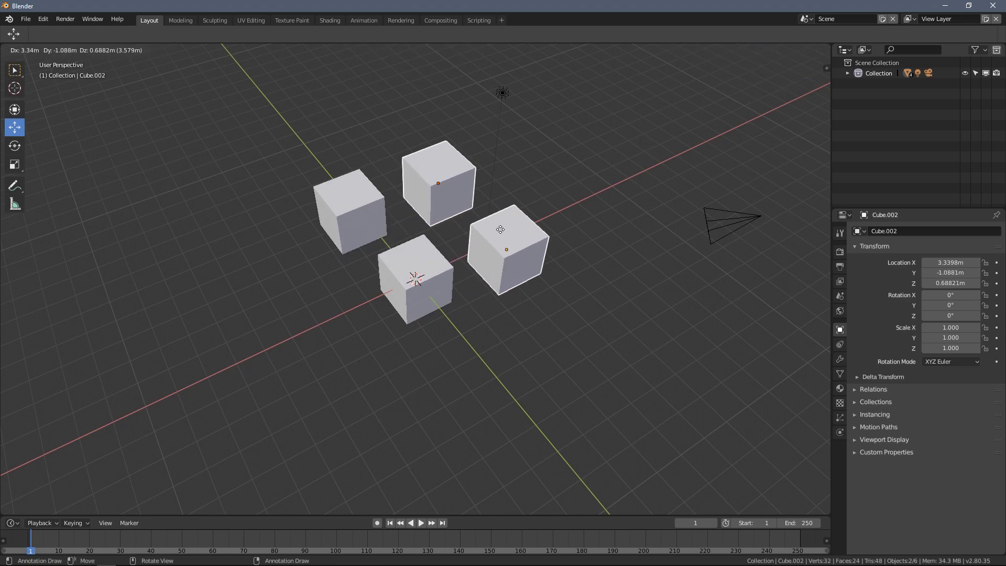
click(499, 214)
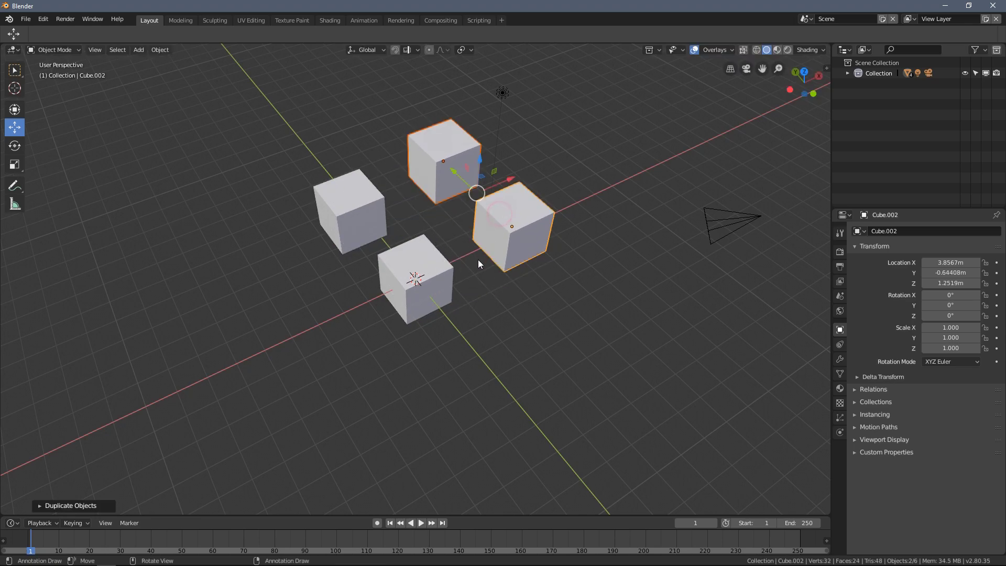
Duplicate the origin cube together with a neighbouring cube and place the two copies on the negative Y side
mouse_move(478, 261)
middle_down()
mouse_move(493, 210)
mouse_move(469, 274)
middle_up()
click(439, 267)
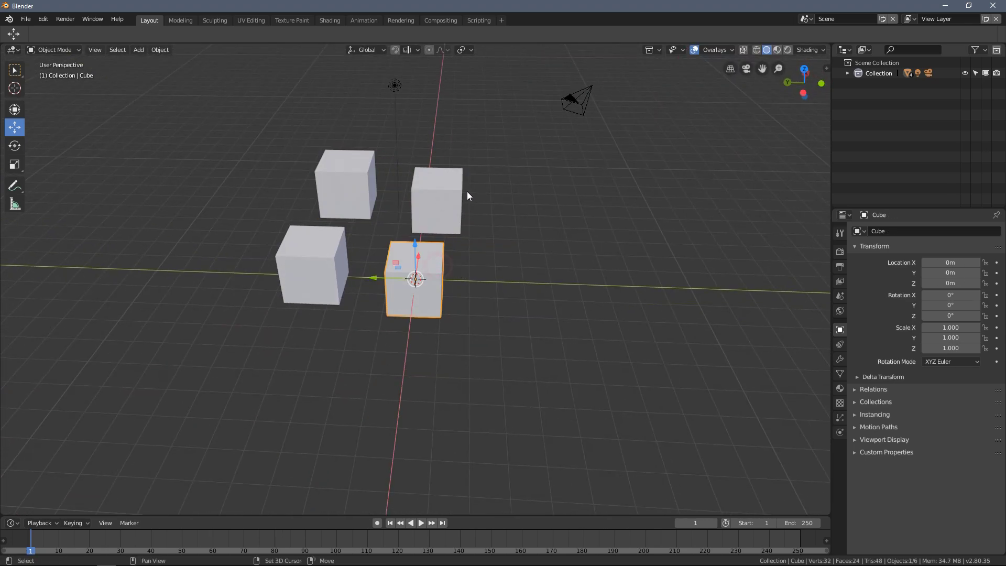
key(shift+d)
click(577, 228)
Extend the selection to four cubes and duplicate them, placing the copies farther along the positive X direction
middle_drag(577, 227, 476, 244)
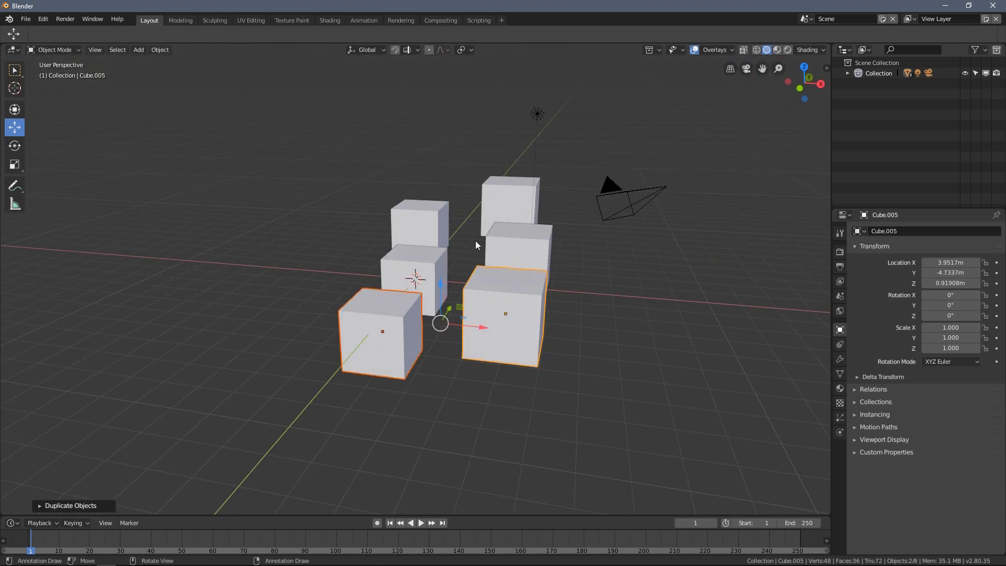
shift+click(506, 256)
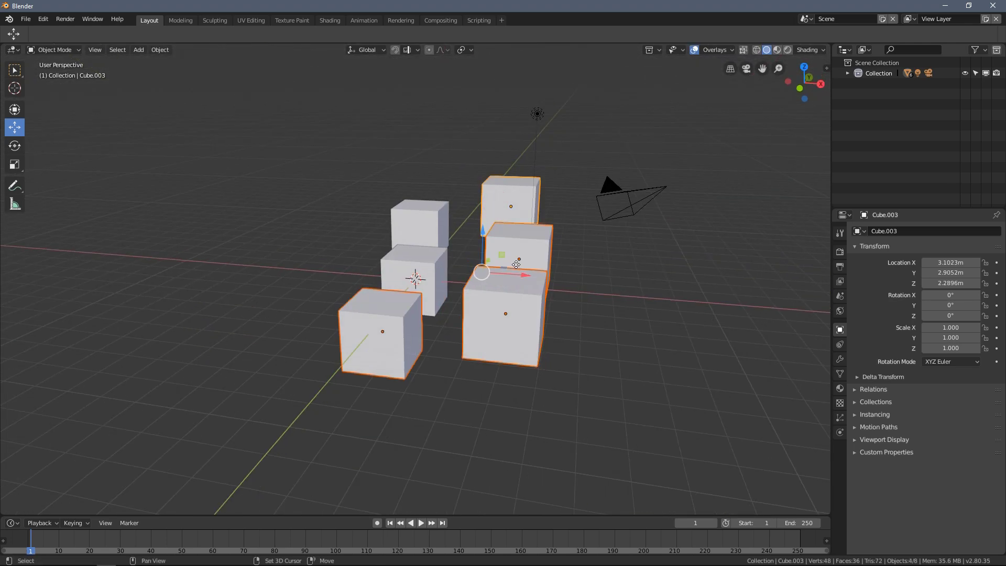
key(shift+d)
click(650, 325)
Delete the camera from the scene
middle_drag(650, 325, 451, 293)
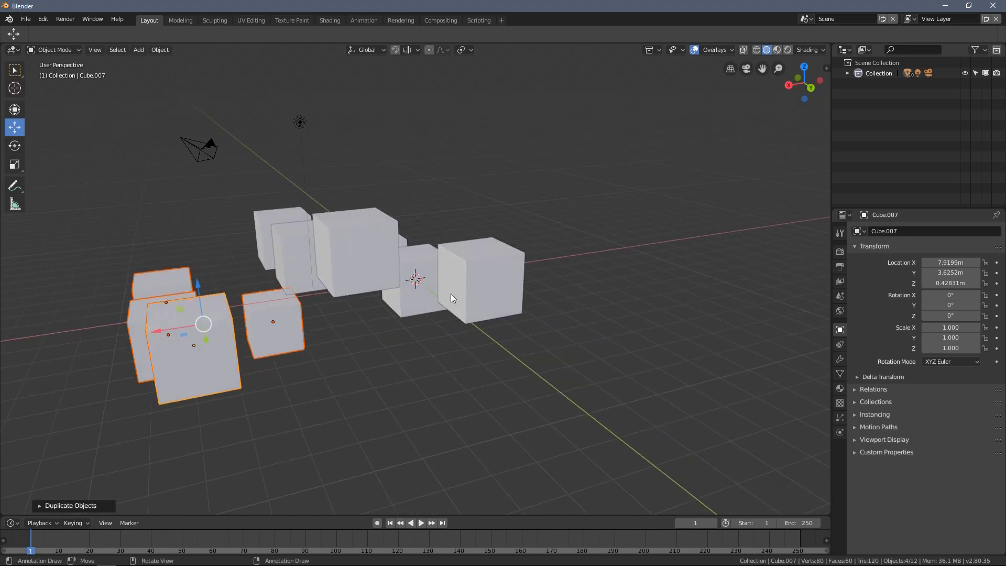
click(478, 152)
shift+middle_drag(417, 195, 351, 215)
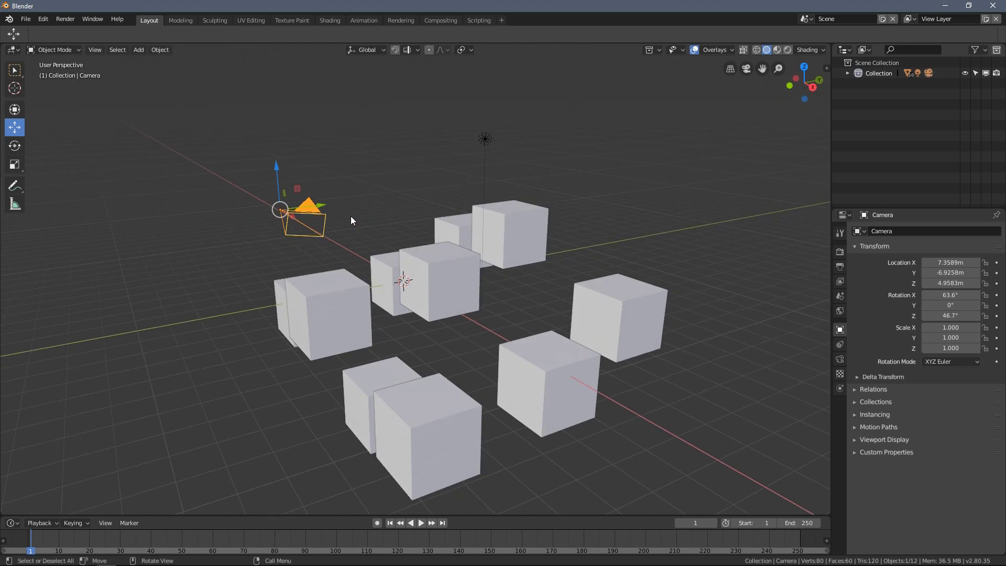
key(x)
click(350, 216)
middle_drag(544, 216, 640, 108)
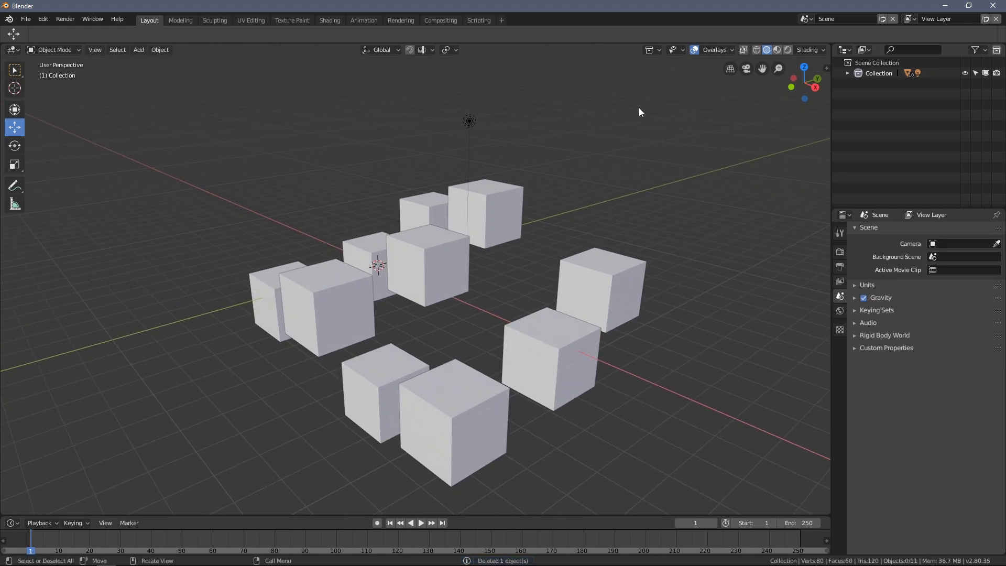
View the cubes in LookDev shading and in Rendered shading from several angles
click(778, 51)
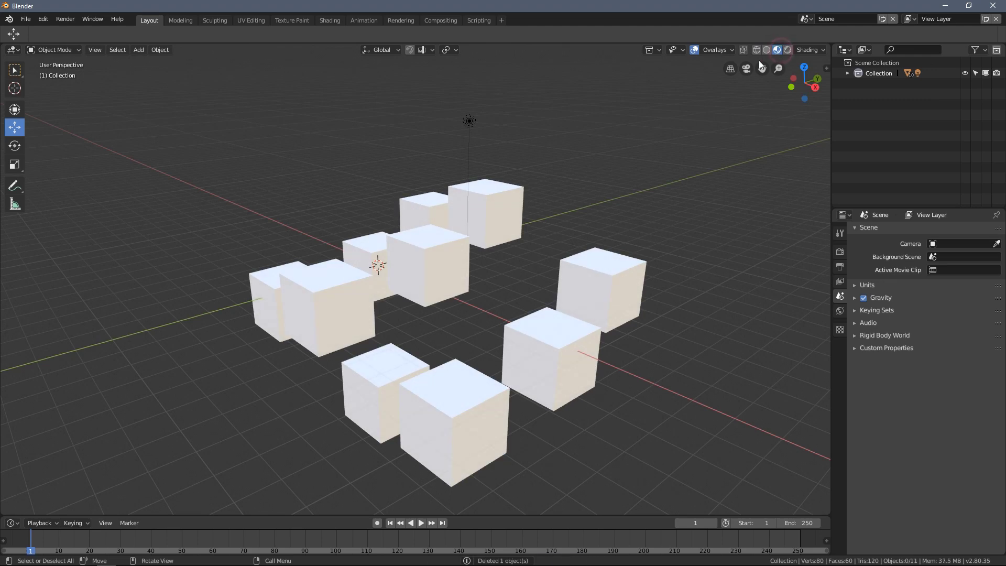
middle_drag(467, 199, 545, 213)
scroll(539, 215, up, 3)
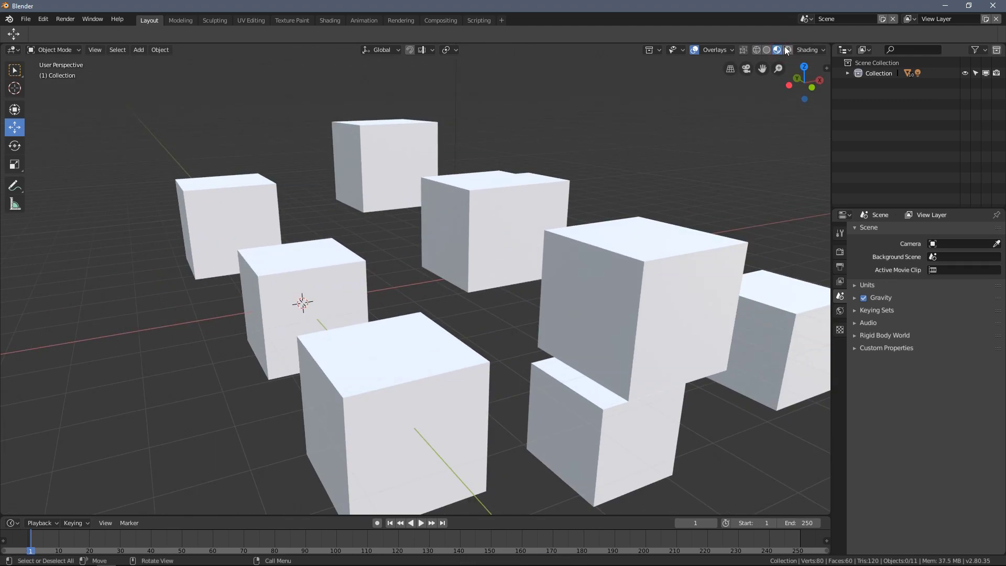
click(788, 49)
mouse_move(787, 53)
middle_down()
mouse_move(599, 231)
mouse_move(493, 223)
middle_up()
scroll(498, 226, down, 5)
scroll(750, 125, up, 1)
View the cubes in Wireframe shading
click(767, 50)
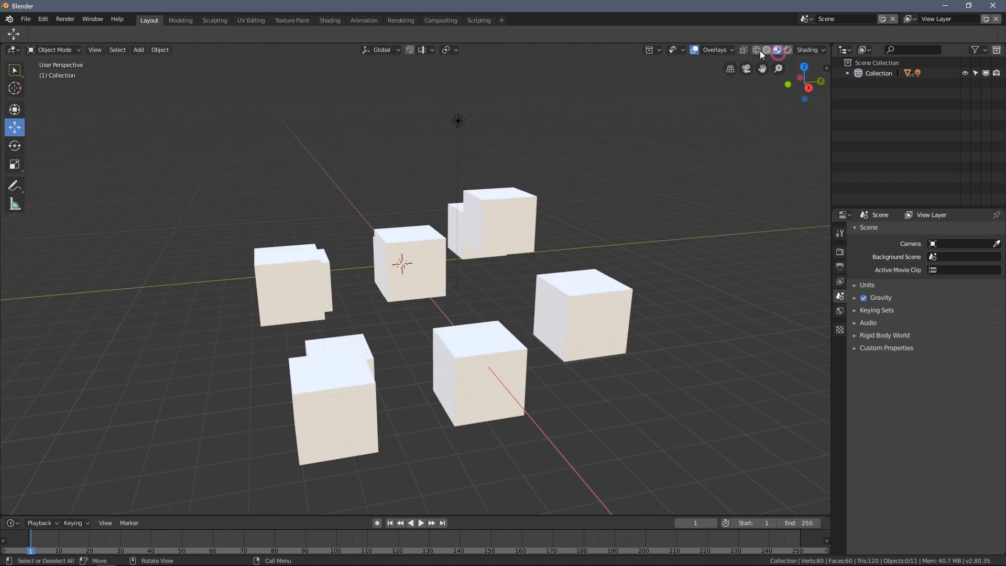
click(757, 49)
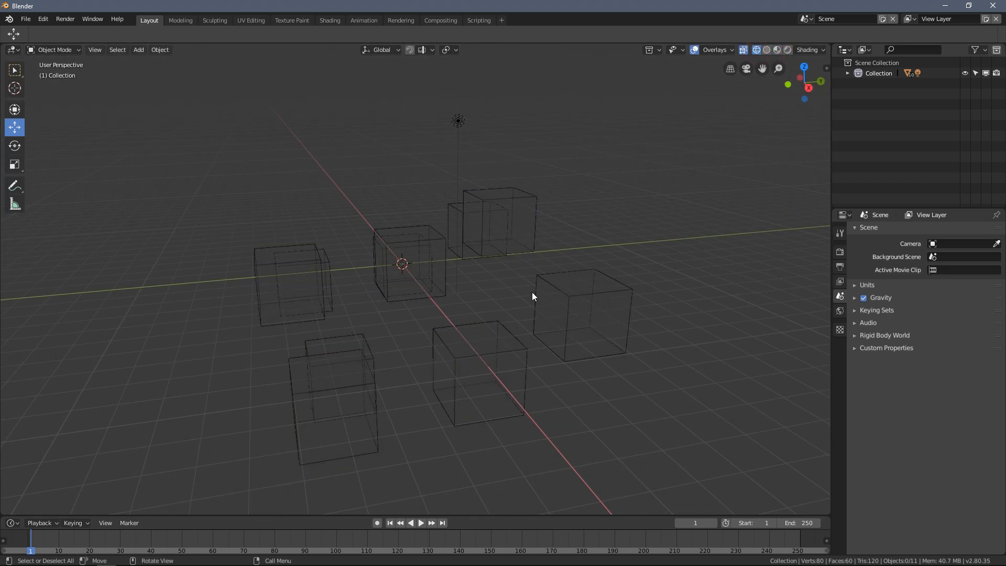
middle_drag(476, 262, 471, 252)
scroll(467, 254, up, 1)
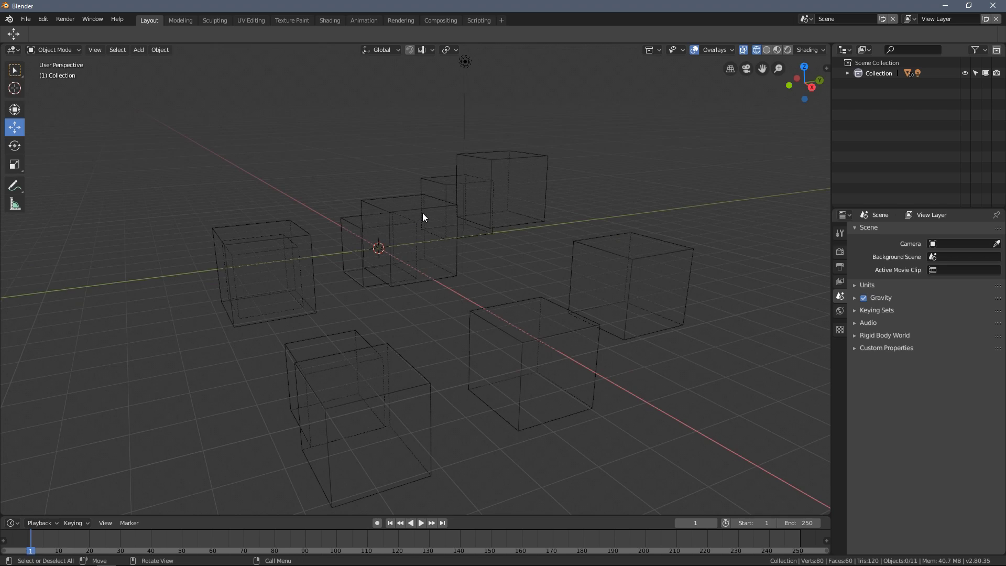
Compare LookDev and Solid shading briefly, and leave the viewport in Rendered shading
click(776, 51)
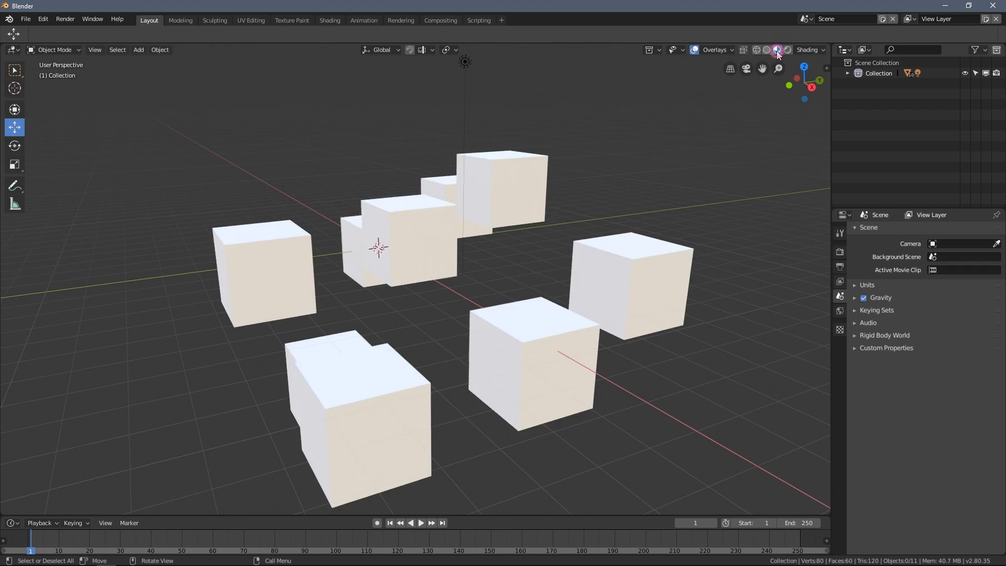
click(766, 49)
click(788, 50)
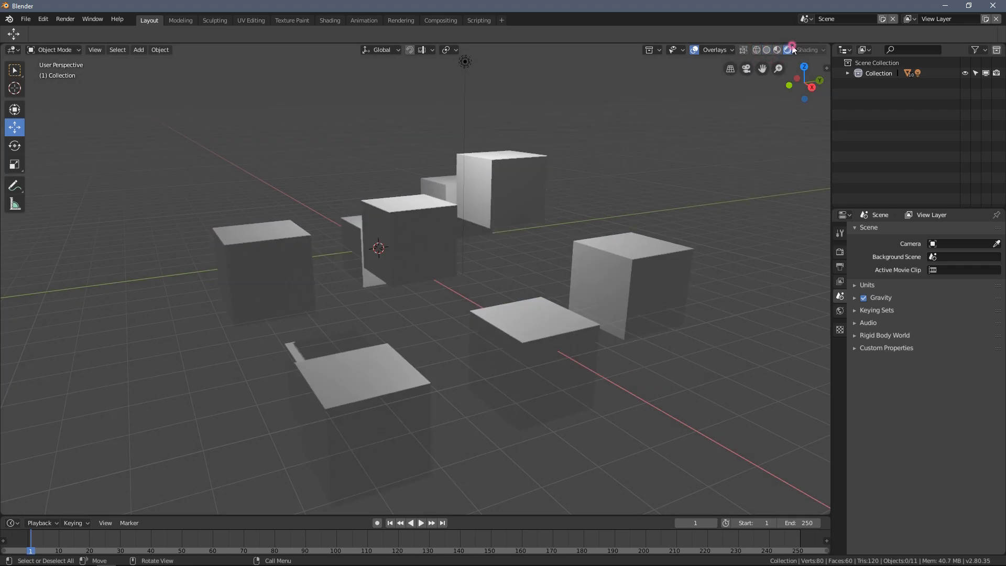
middle_drag(600, 186, 691, 116)
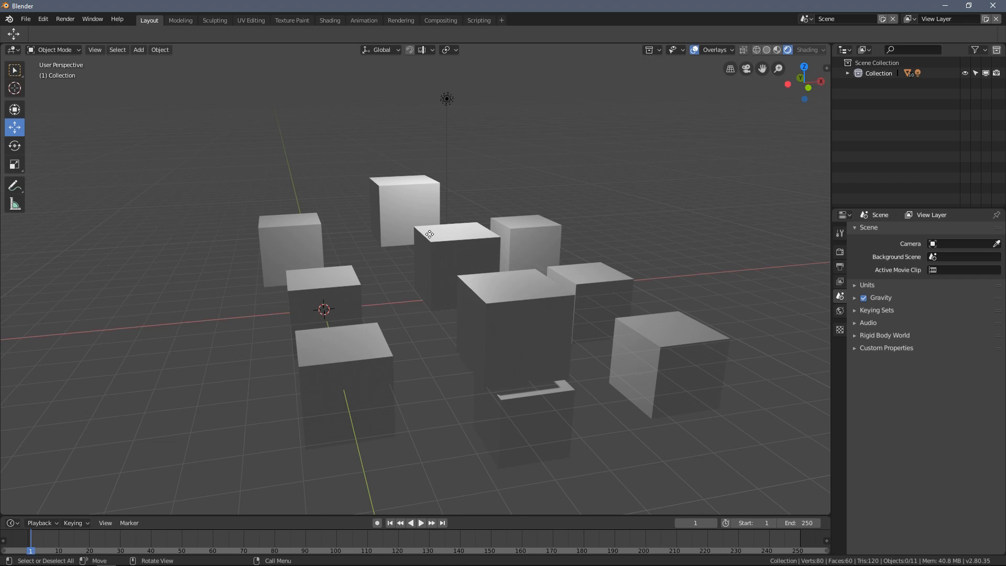
middle_drag(430, 235, 378, 240)
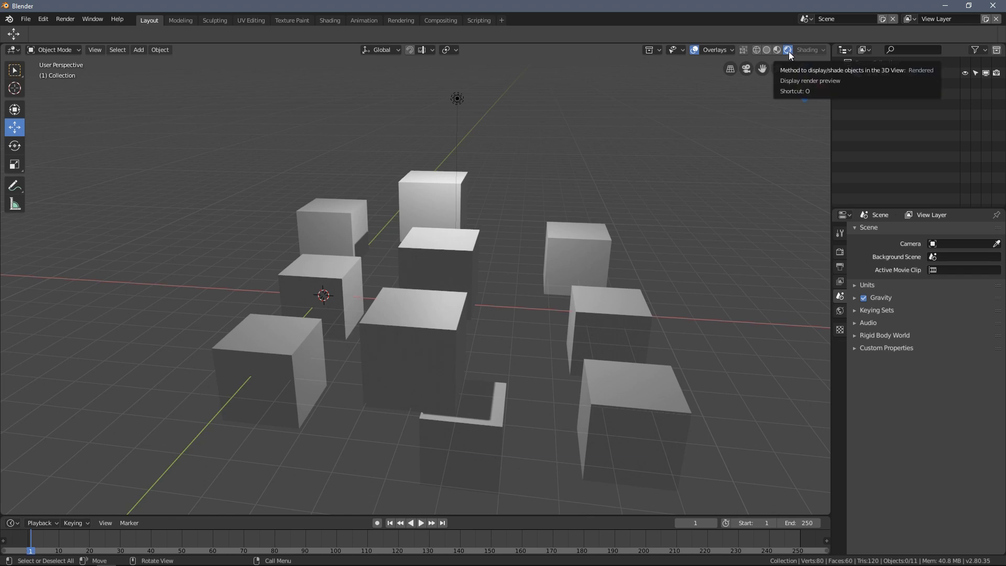
middle_drag(545, 173, 571, 197)
Select the light and move it above the cubes to about X 0.36 m, Y -3.13 m, Z 7.10 m
click(418, 97)
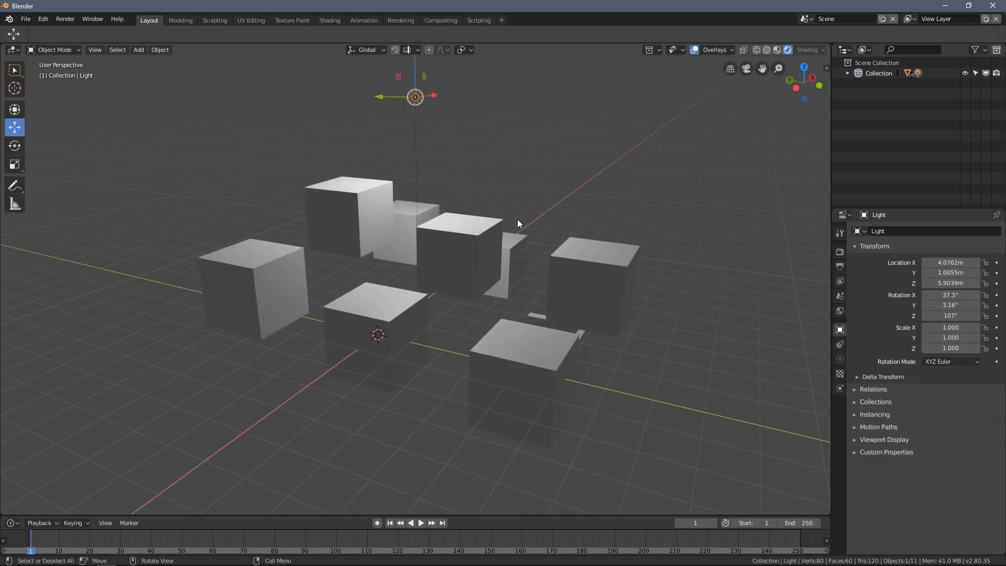
middle_drag(517, 219, 466, 158)
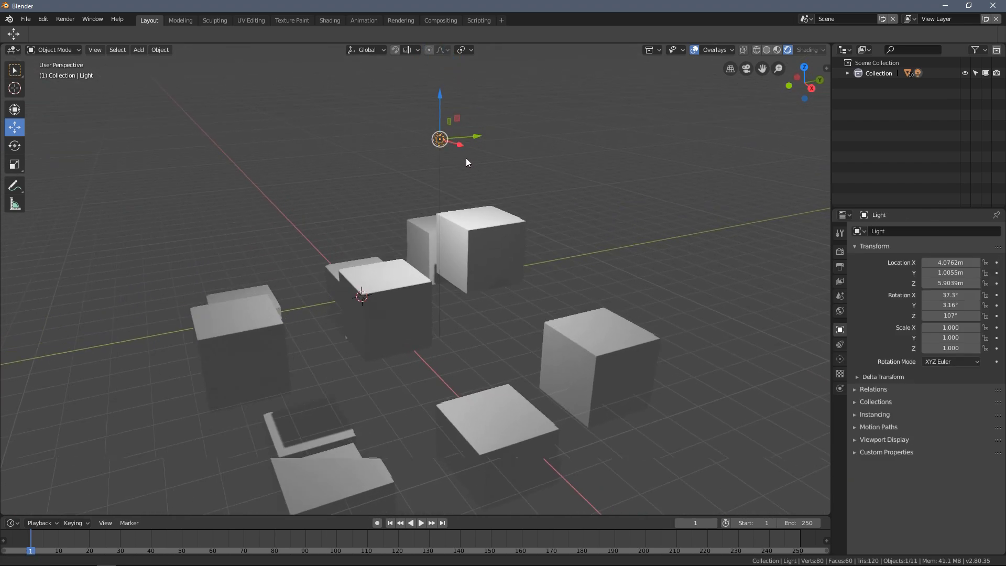
scroll(466, 159, up, 2)
middle_drag(456, 107, 452, 180)
scroll(452, 181, up, 2)
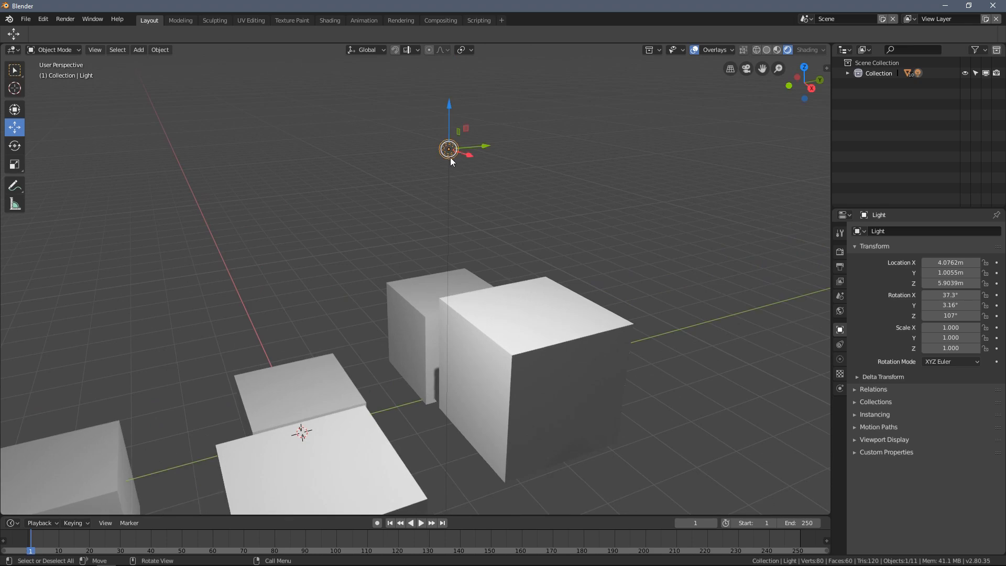
mouse_move(354, 223)
middle_down()
mouse_move(430, 222)
mouse_move(340, 210)
middle_up()
middle_drag(470, 248, 453, 198)
click(420, 150)
key(g)
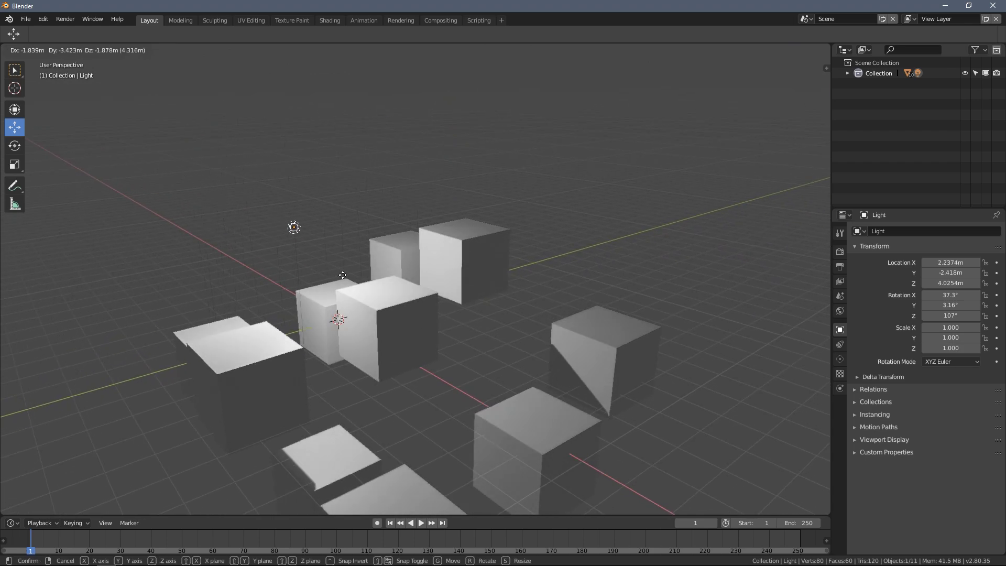
click(245, 161)
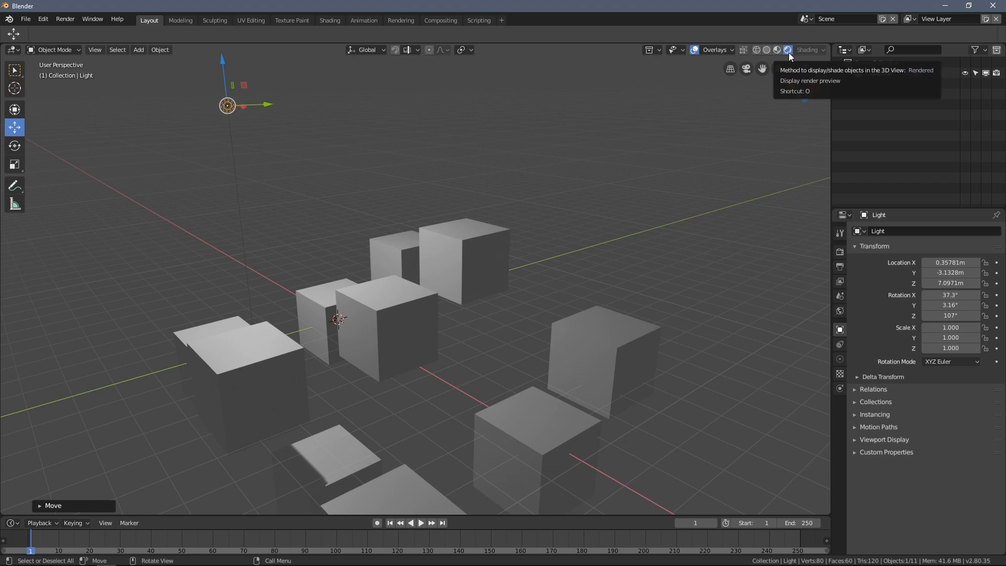
Move the light to about X 6.30 m, Y -3.22 m, Z 5.41 m
middle_drag(395, 230, 469, 213)
scroll(417, 215, down, 1)
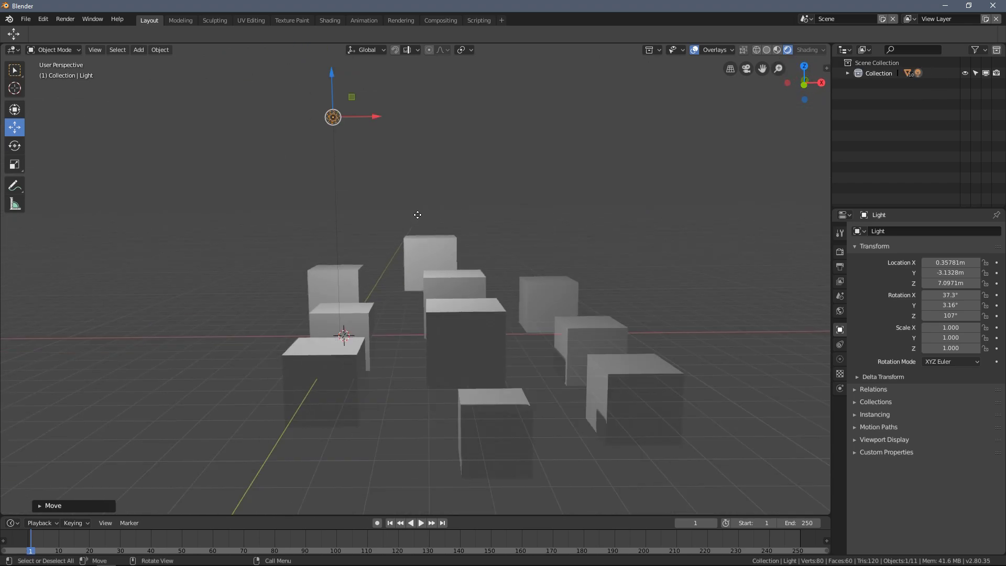
key(g)
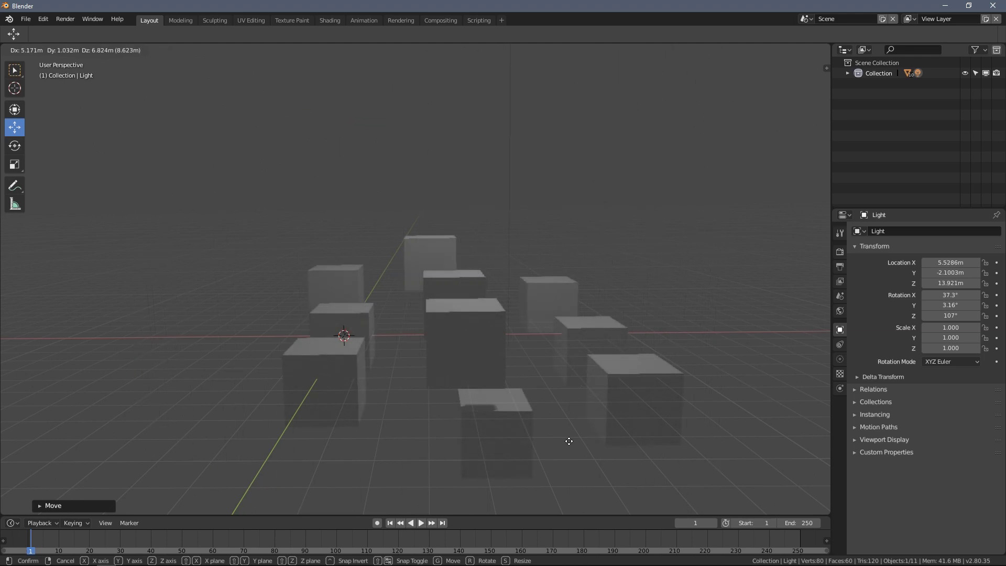
click(573, 220)
middle_drag(573, 220, 231, 186)
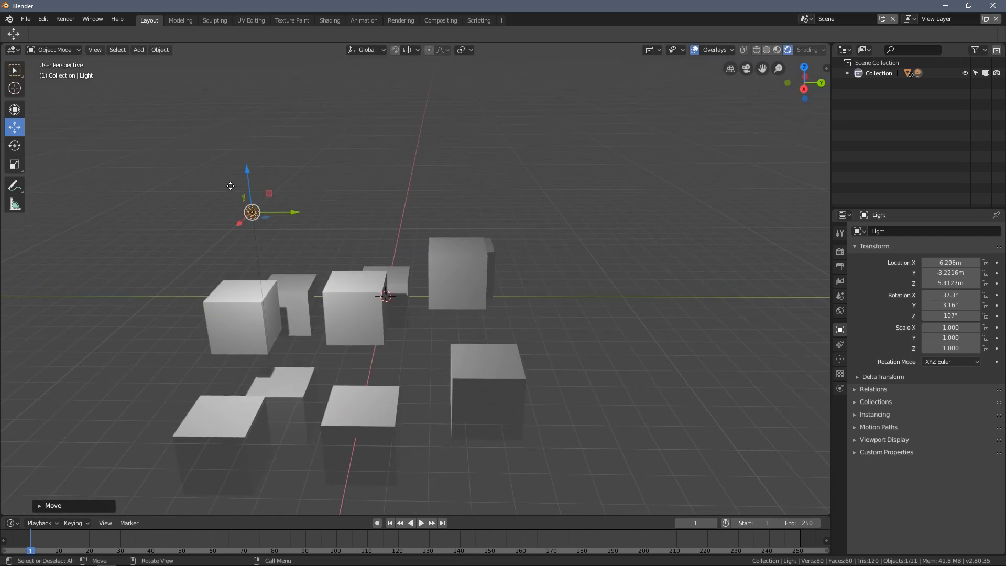
Raise and shift the light to about X 6.01 m, Y -4.49 m, Z 6.78 m
middle_drag(303, 277, 273, 348)
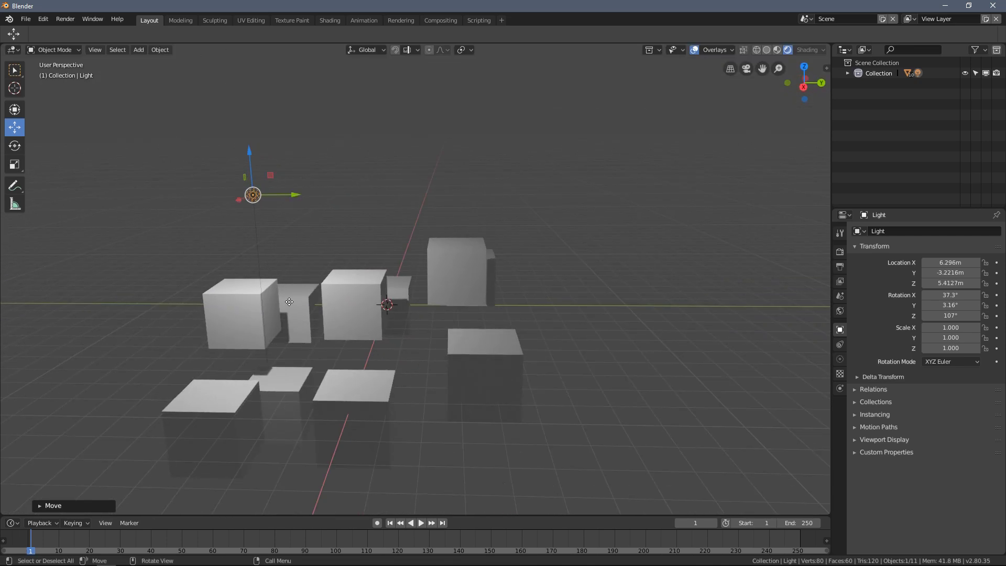
key(g)
click(284, 245)
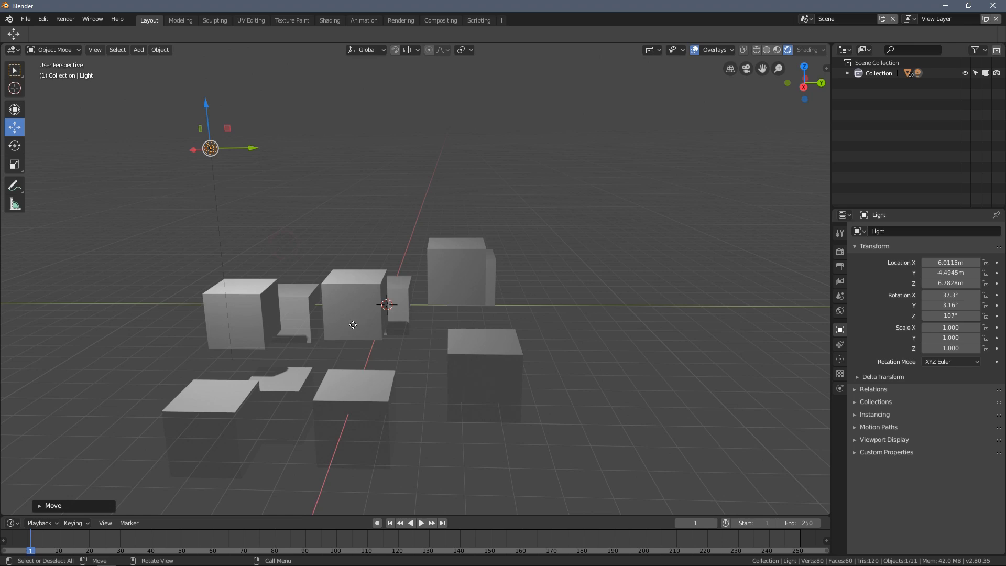
Reposition the light to about X 4.03 m, Y -4.68 m, Z 7.06 m
middle_drag(416, 249, 479, 227)
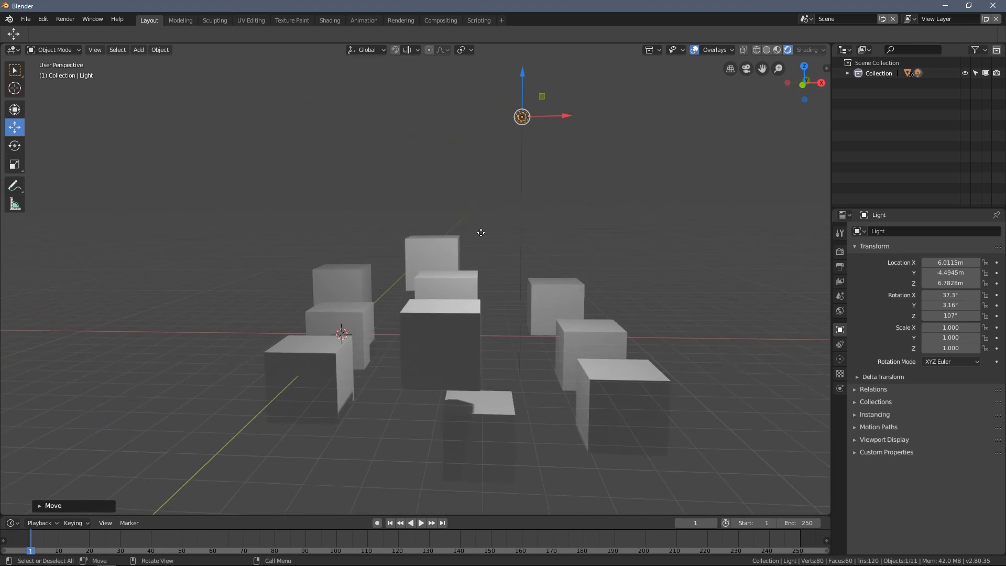
key(g)
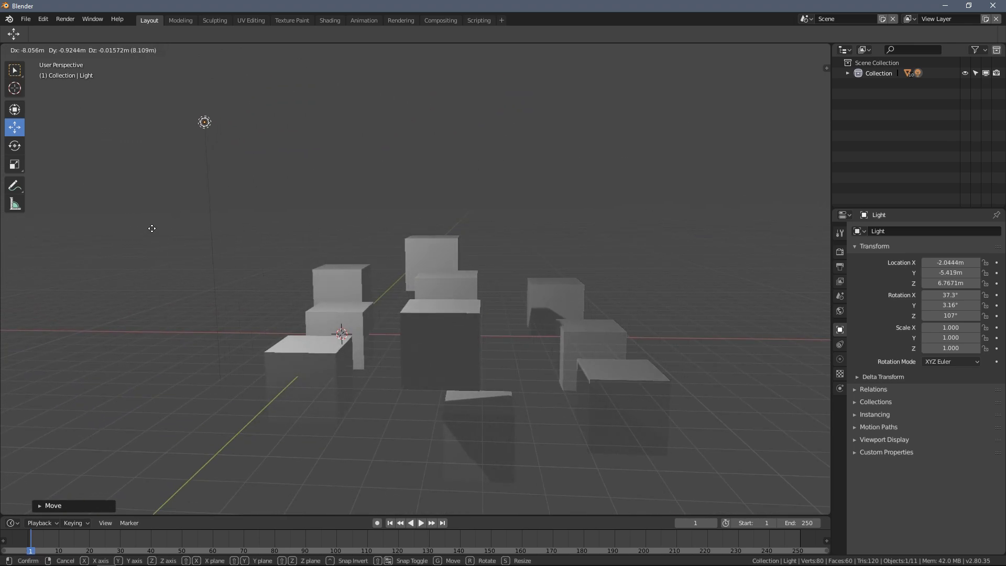
click(388, 218)
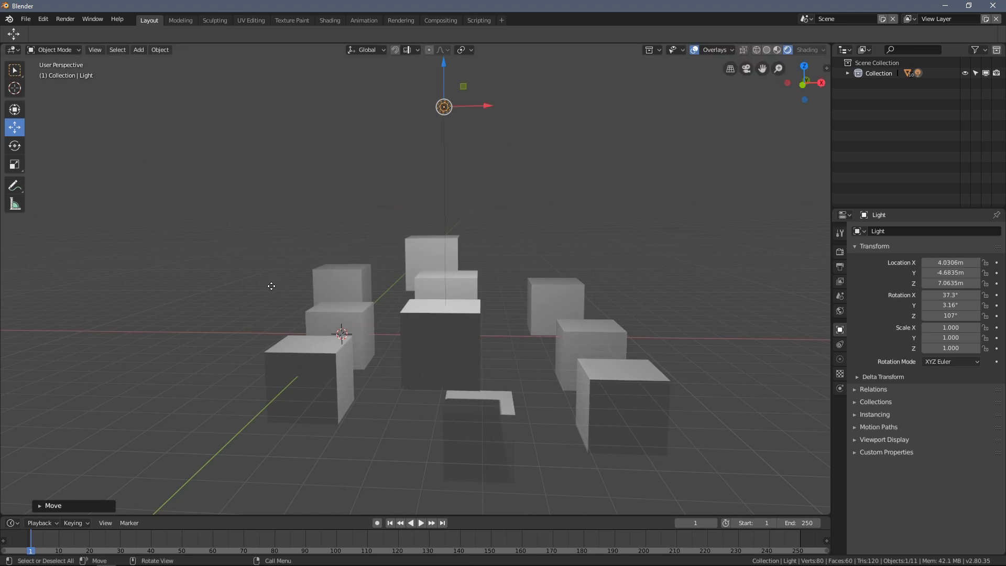
Add a plane mesh and lower it beneath the cubes to about Z -3.32 m
shift+middle_drag(272, 286, 314, 288)
key(shift+a)
mouse_move(290, 280)
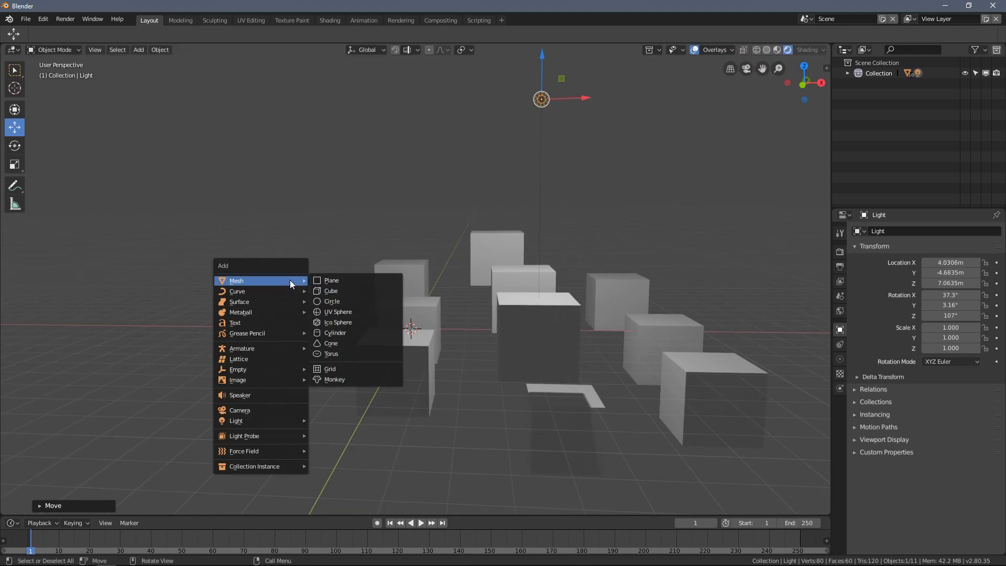
click(329, 279)
drag(408, 294, 392, 385)
scroll(429, 341, down, 3)
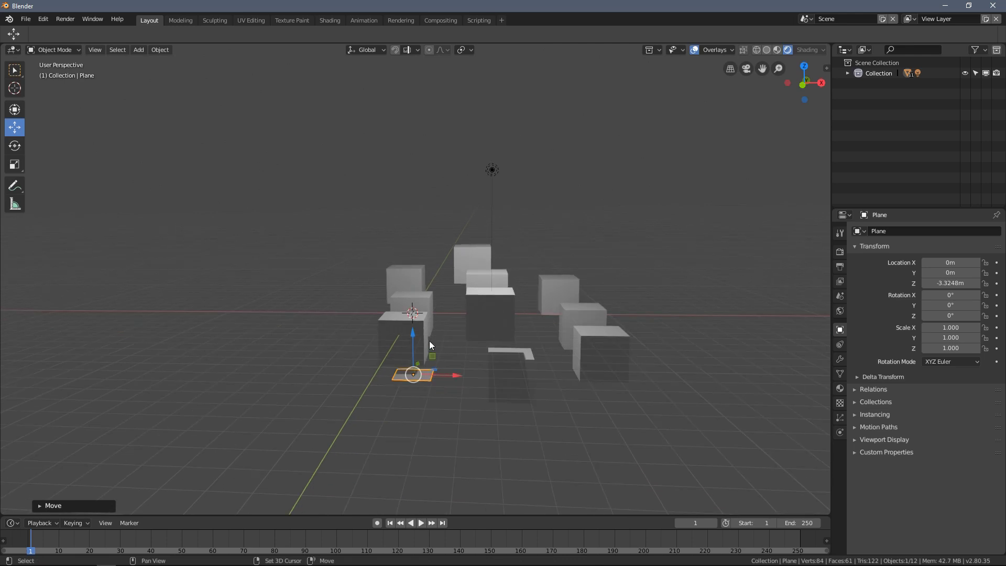
Scale the floor plane up to about 17.1 and shift it horizontally to about X 3.41 m, Y 4.35 m
mouse_move(429, 341)
middle_down()
mouse_move(405, 317)
mouse_move(419, 339)
middle_up()
key(s)
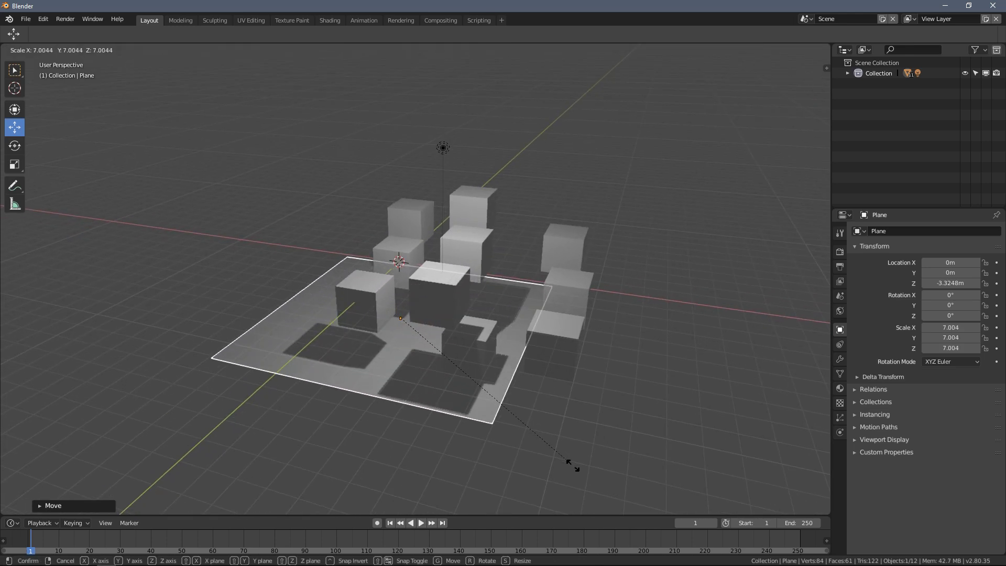
click(749, 274)
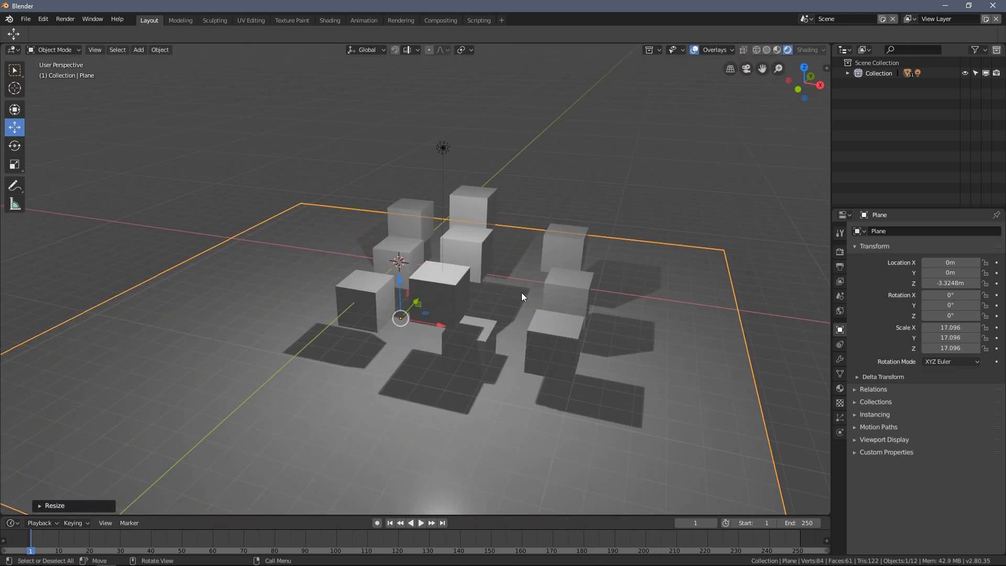
key(g)
key(shift+z)
click(601, 271)
middle_drag(602, 272, 580, 272)
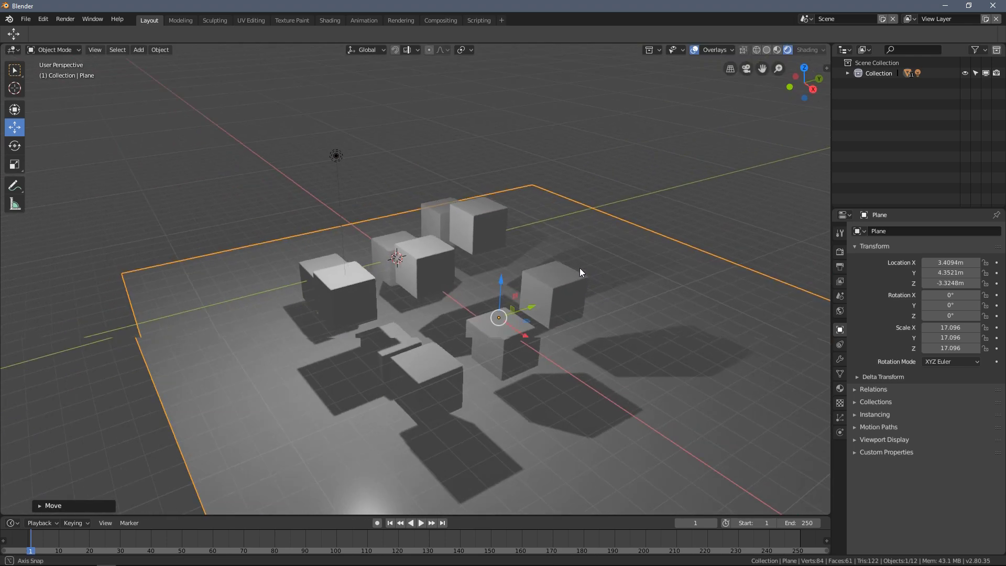
Move the light above the cubes to about X 9.36 m, Y -3.52 m, Z 8.05 m
click(331, 148)
middle_drag(331, 148, 304, 155)
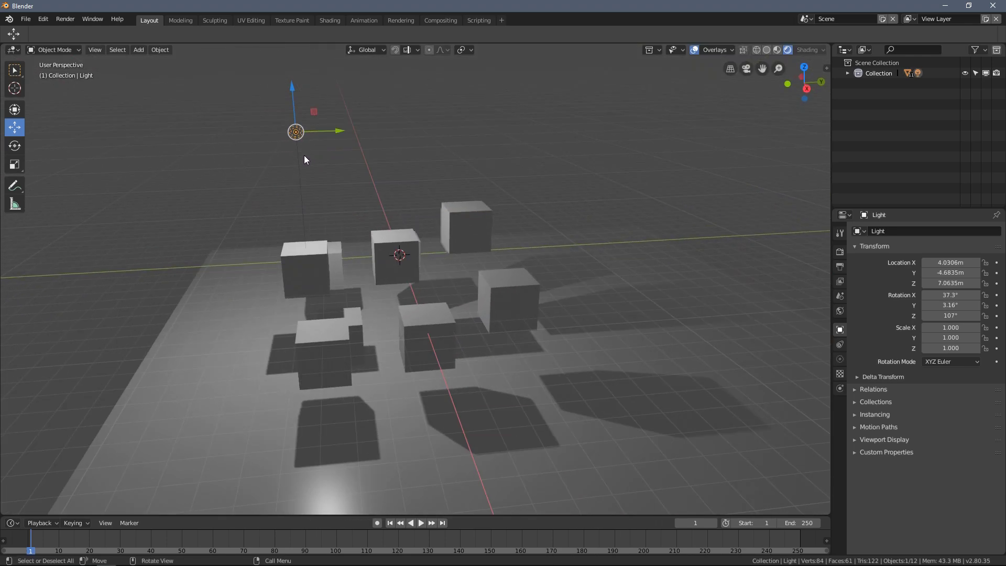
key(g)
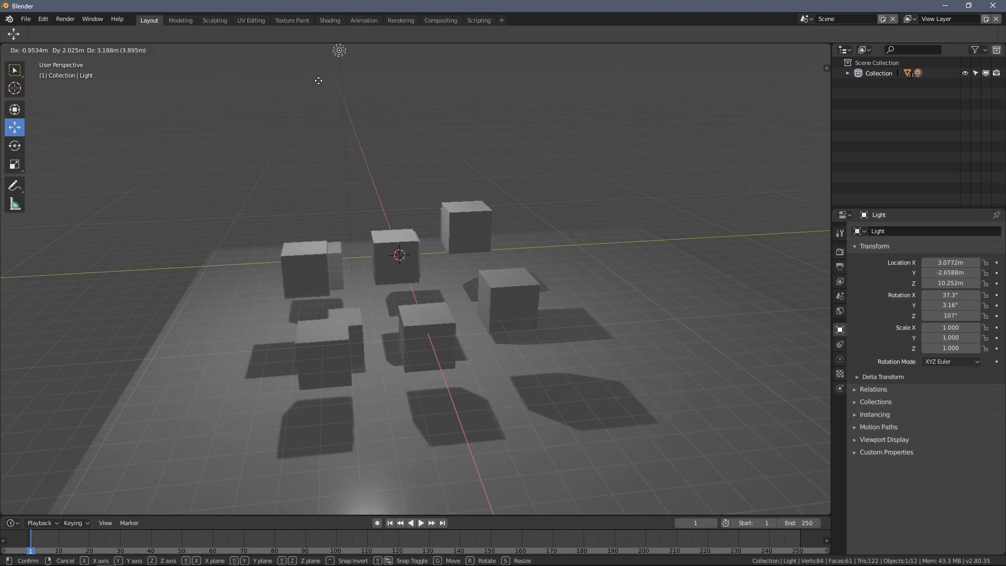
click(352, 114)
middle_drag(351, 115, 419, 178)
key(g)
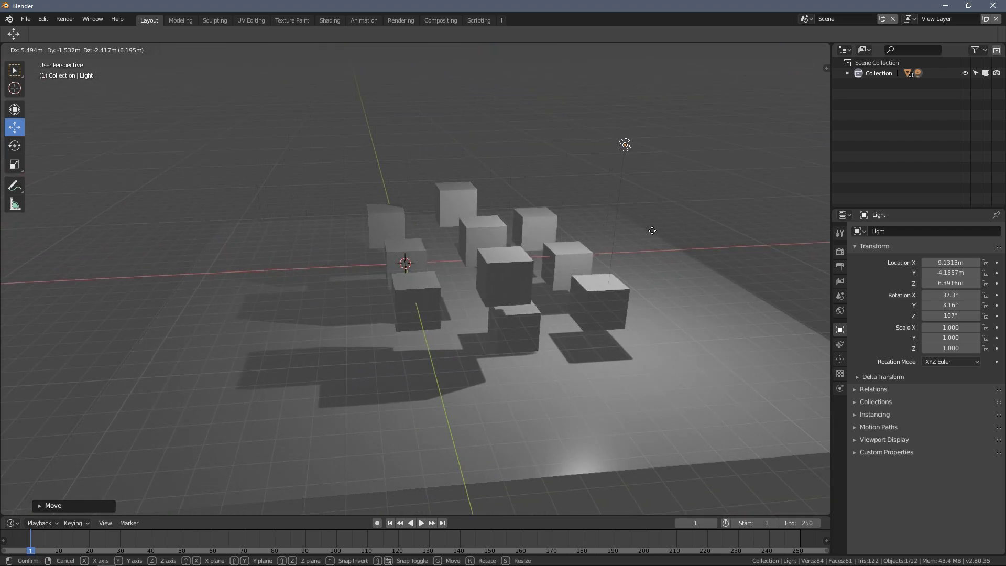
click(656, 189)
middle_drag(634, 154, 579, 161)
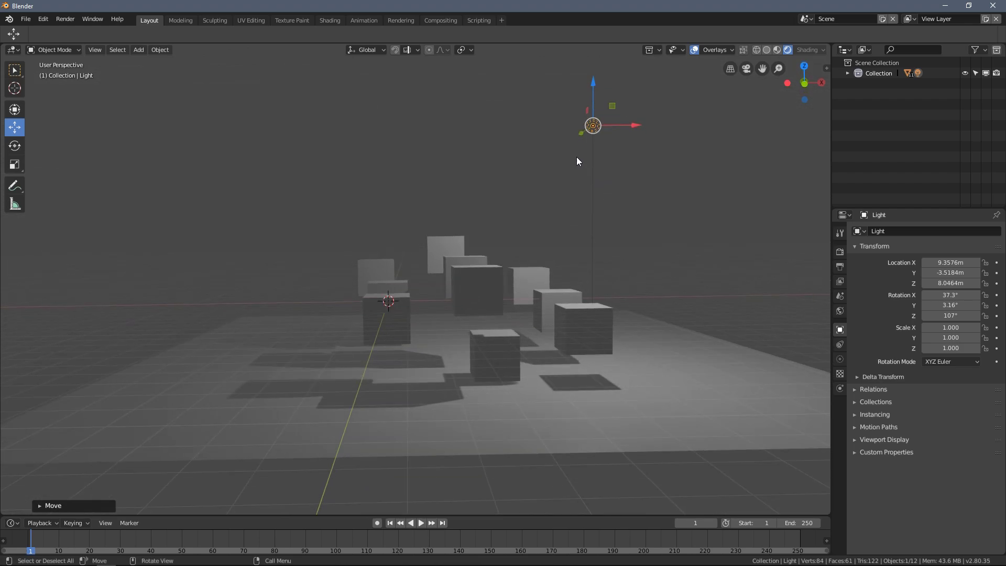
Duplicate the light and place the copy at about X -2.79 m, Y 7.80 m, Z 8.70 m
right_click(530, 152)
click(517, 149)
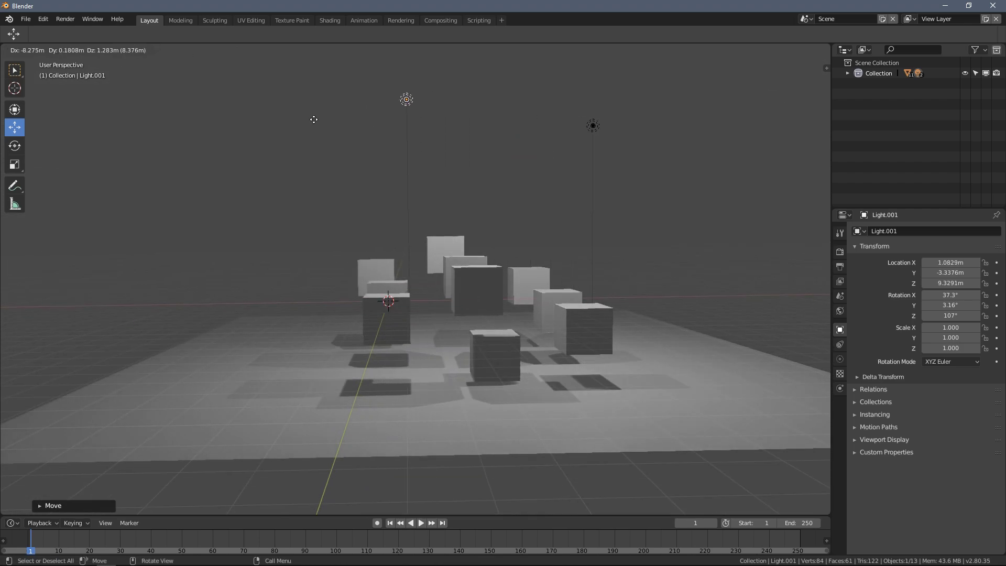
click(229, 170)
middle_drag(229, 171, 466, 233)
key(g)
click(209, 190)
Duplicate the selected light again and place the third light at about X -0.09 m, Y -6.78 m, Z 6.94 m
right_click(210, 191)
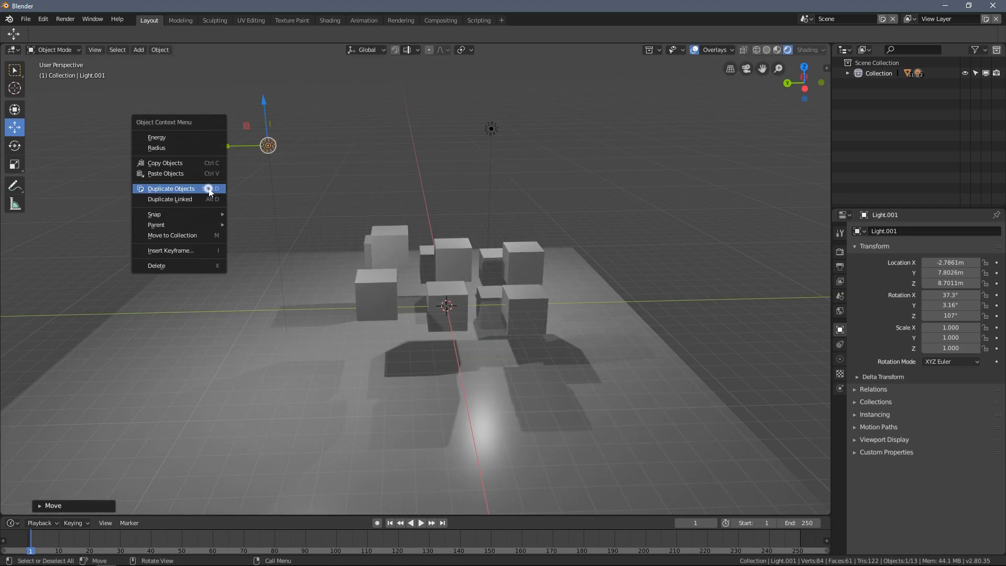
click(215, 191)
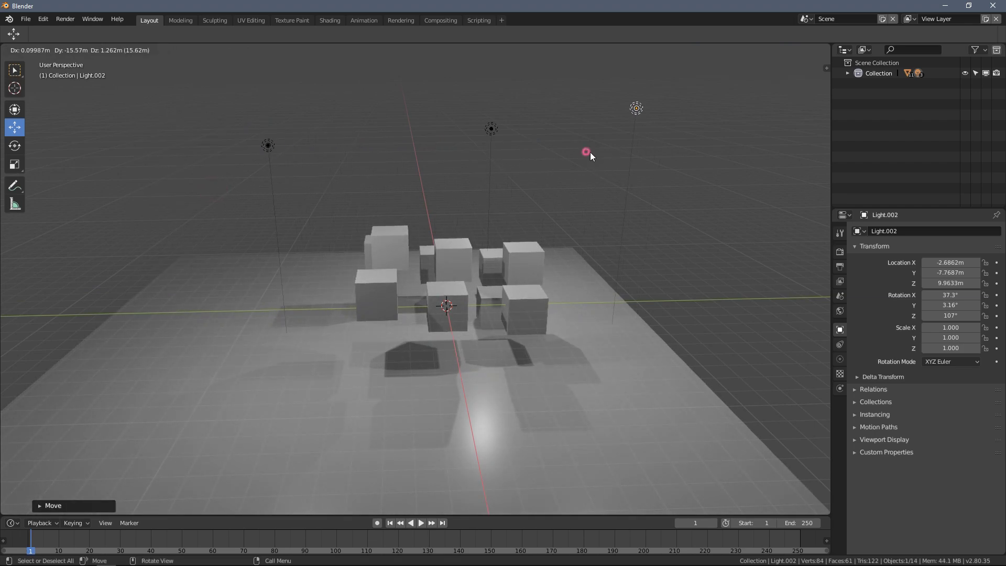
click(591, 152)
middle_drag(591, 152, 294, 163)
key(g)
click(361, 236)
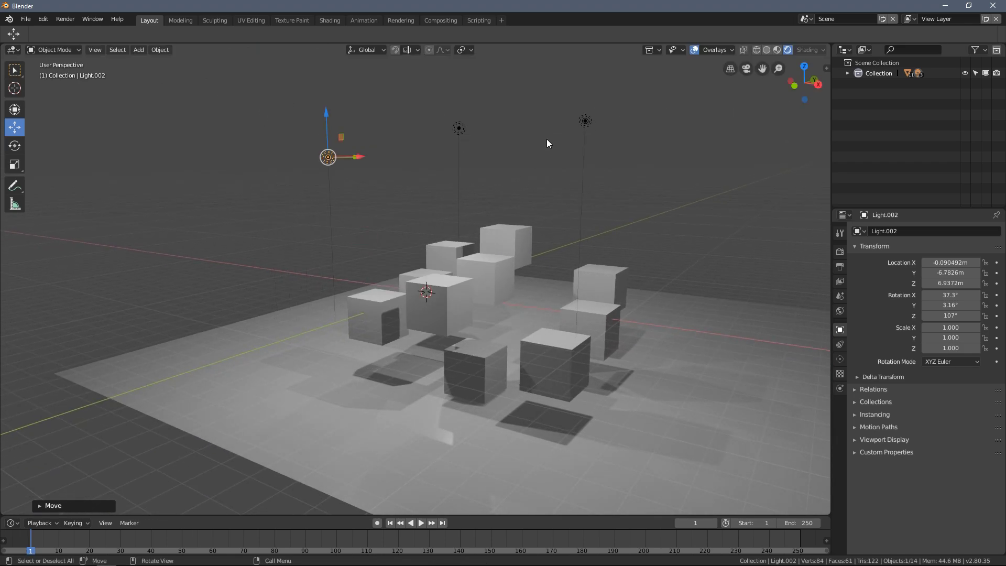
Enlarge the floor plane to a scale of about 23.6 and move it along Y to about 0.32 m
middle_drag(546, 141, 609, 329)
click(588, 352)
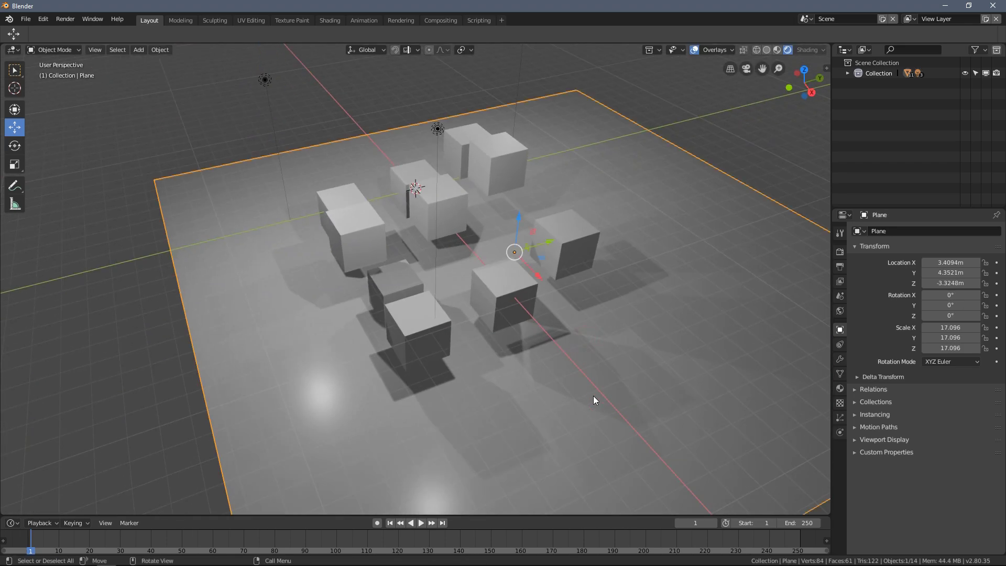
key(s)
click(624, 449)
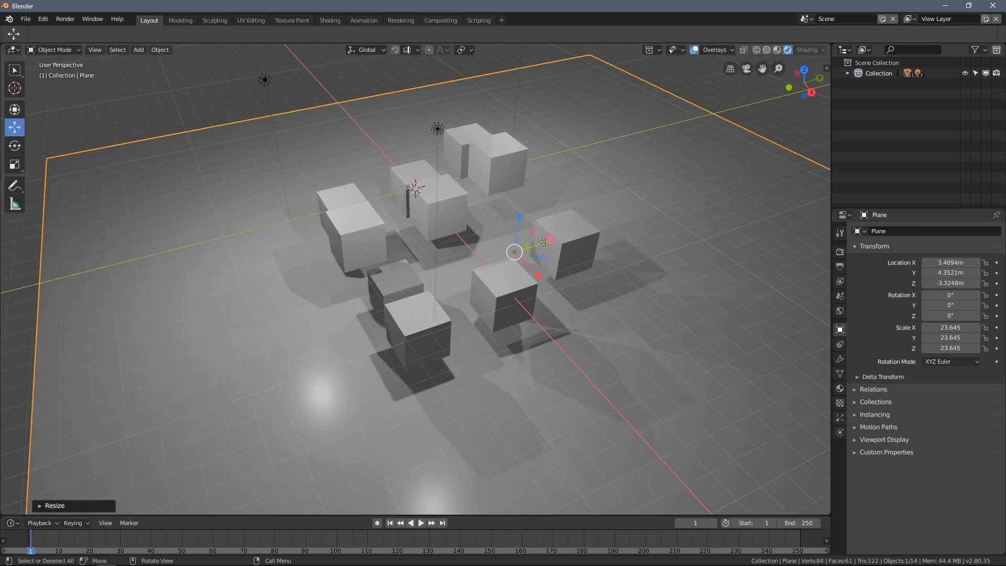
drag(544, 241, 487, 287)
Deselect the plane and examine the lighting and shadows of the three lights from several angles
scroll(488, 294, up, 3)
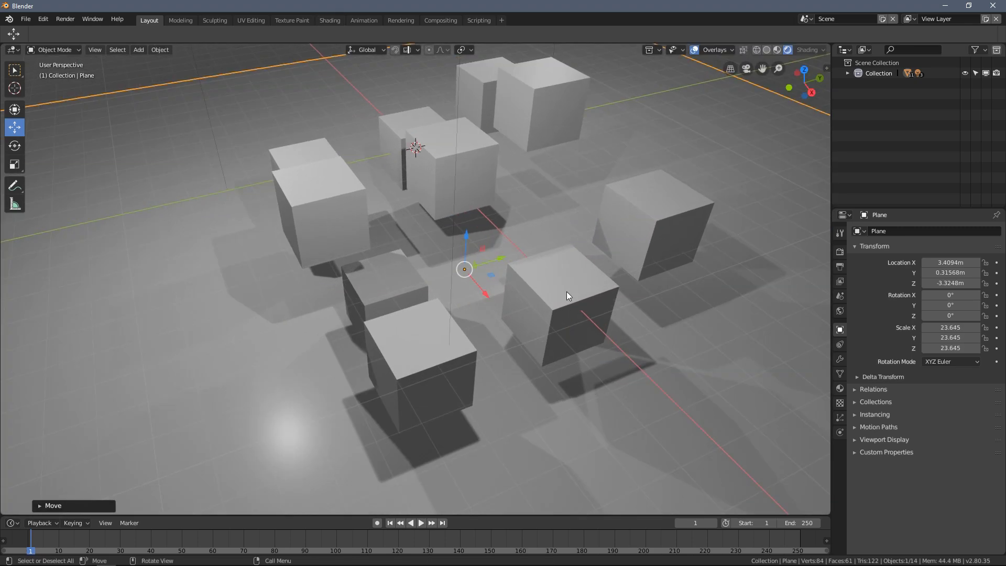
middle_drag(567, 291, 569, 262)
shift+middle_drag(570, 172, 552, 302)
middle_drag(552, 302, 467, 283)
click(486, 123)
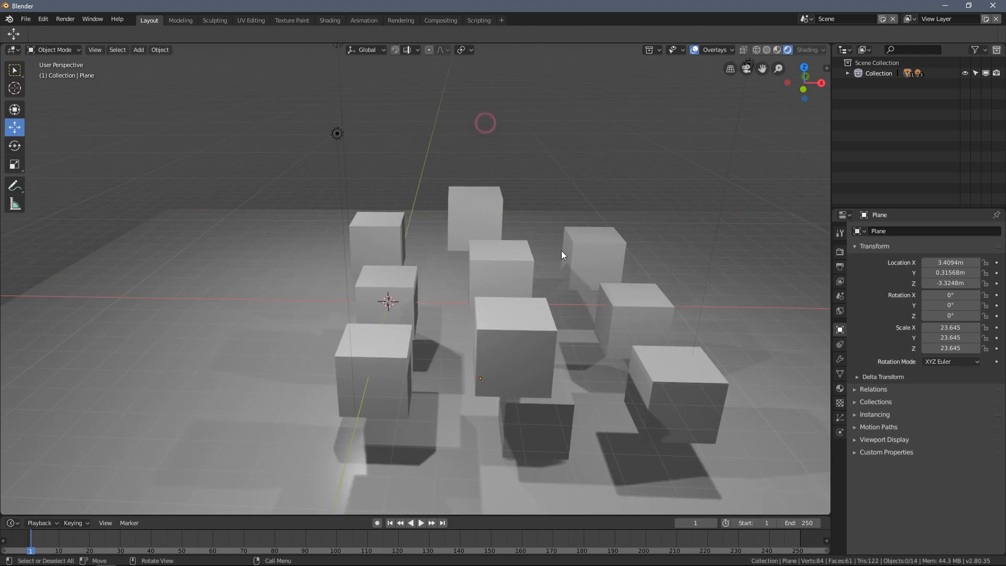
scroll(483, 234, down, 5)
middle_drag(483, 233, 572, 226)
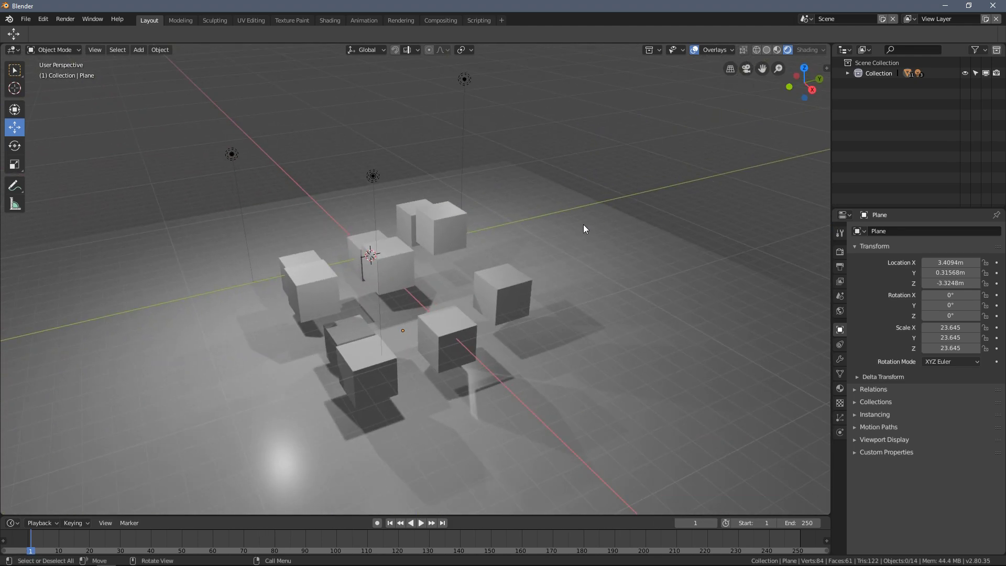
shift+middle_drag(414, 304, 435, 299)
middle_drag(442, 303, 435, 288)
scroll(434, 305, up, 1)
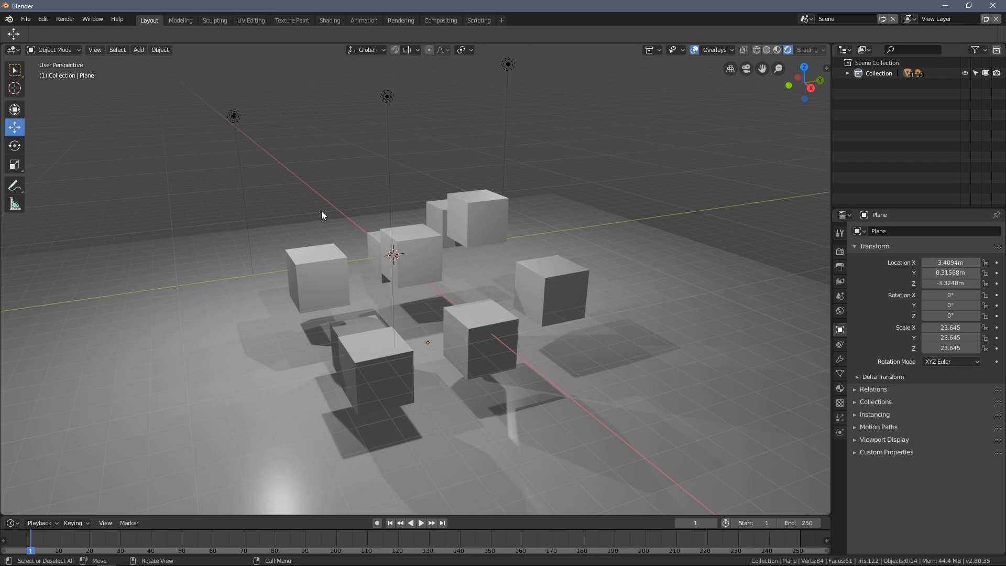
middle_drag(323, 216, 615, 124)
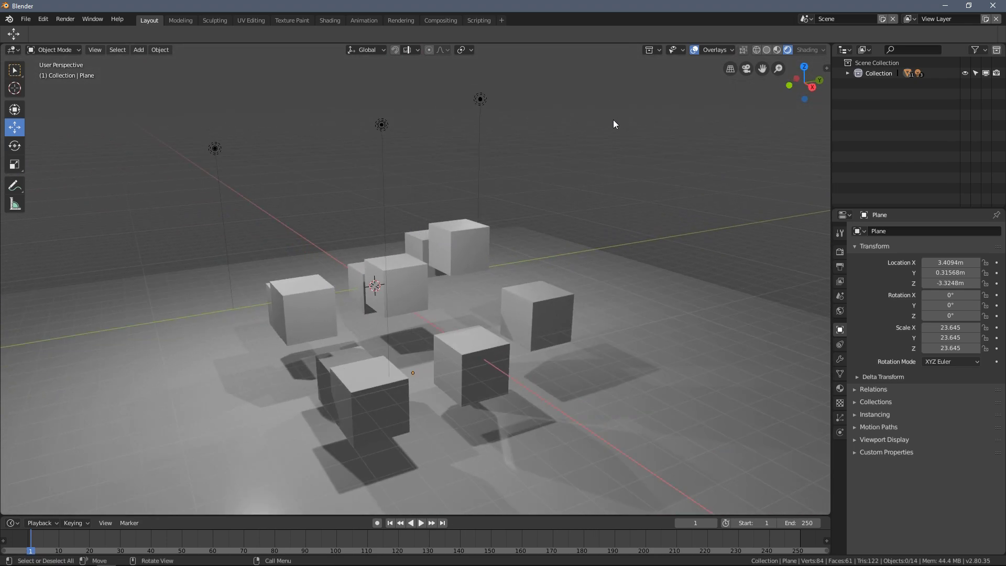
Hide the viewport overlays and inspect the lit cubes without the grid and gizmos
click(696, 49)
middle_drag(557, 209, 461, 194)
scroll(452, 232, up, 2)
middle_drag(451, 231, 493, 228)
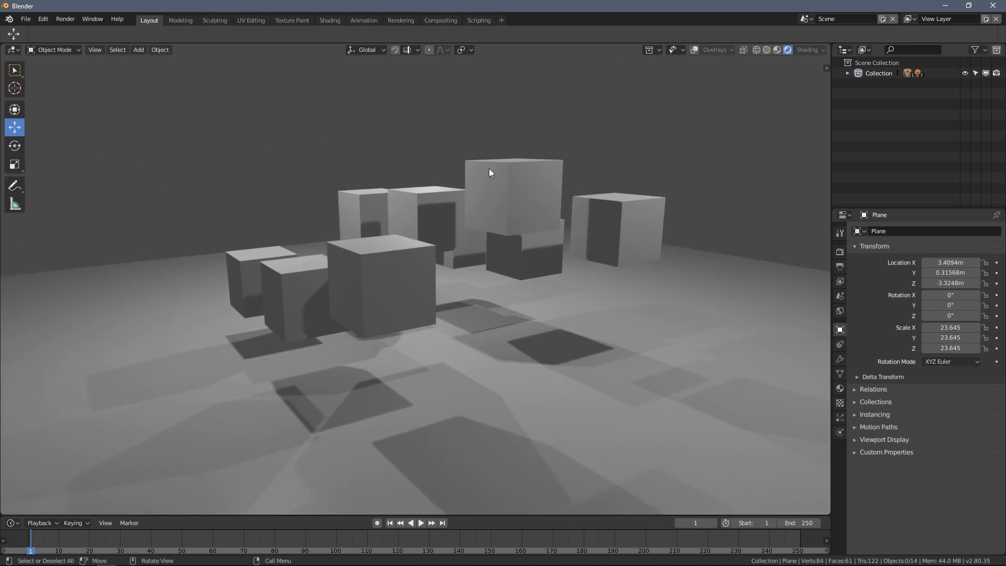
click(378, 276)
click(273, 287)
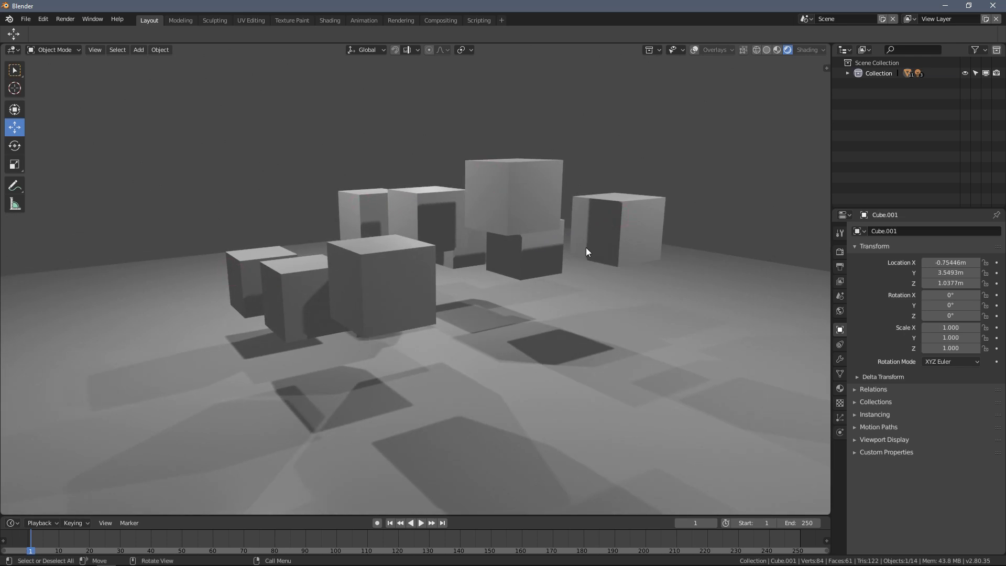
Try moving and trackball-rotating one of the rear cubes to watch its shadows update in real time
key(ctrl+shift+Tab)
middle_drag(567, 168, 453, 177)
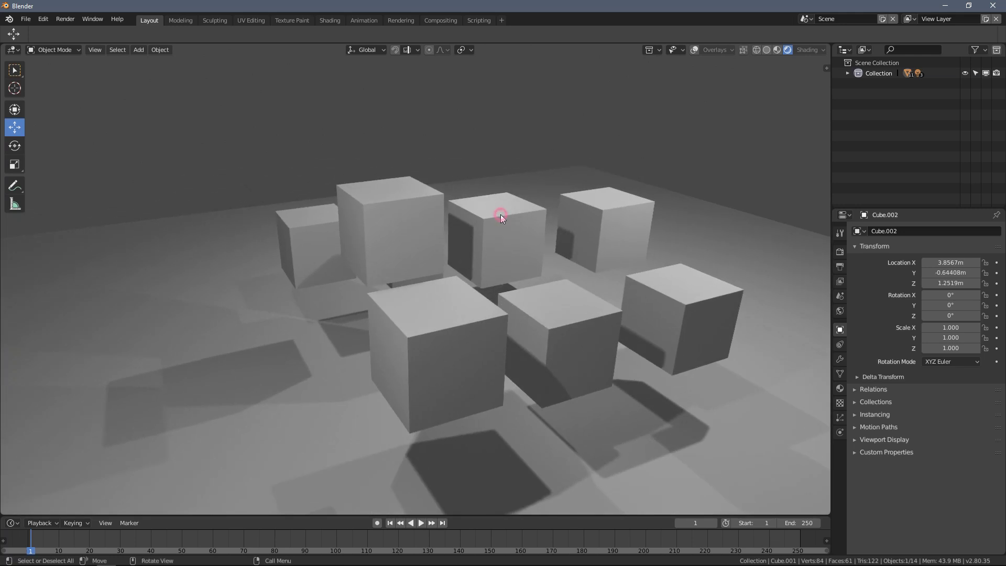
key(g)
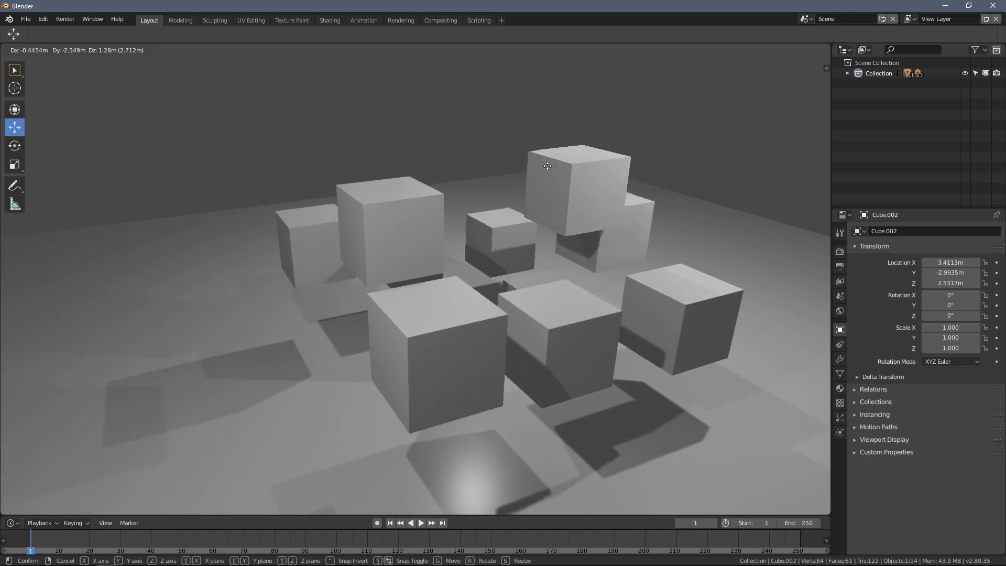
click(543, 174)
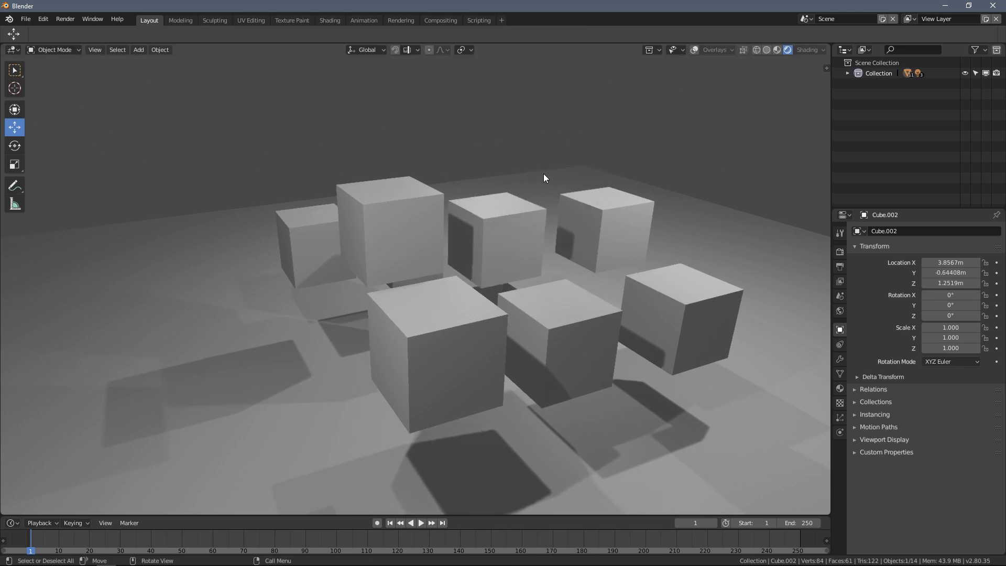
key(r)
key(r)
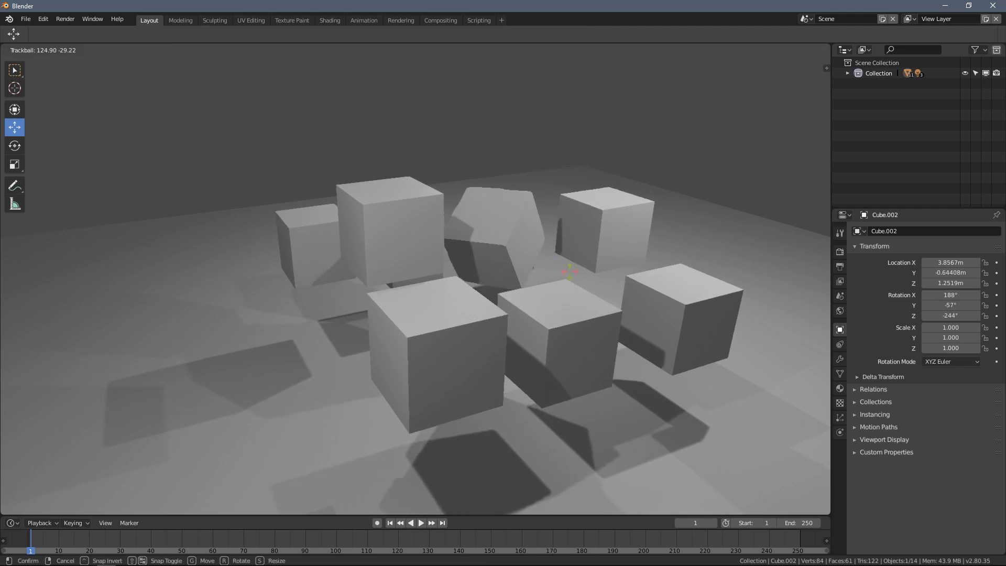
right_click(616, 217)
Select the lowest front cube and switch the overlays on and off to compare the clean view
middle_drag(615, 217, 500, 356)
click(488, 370)
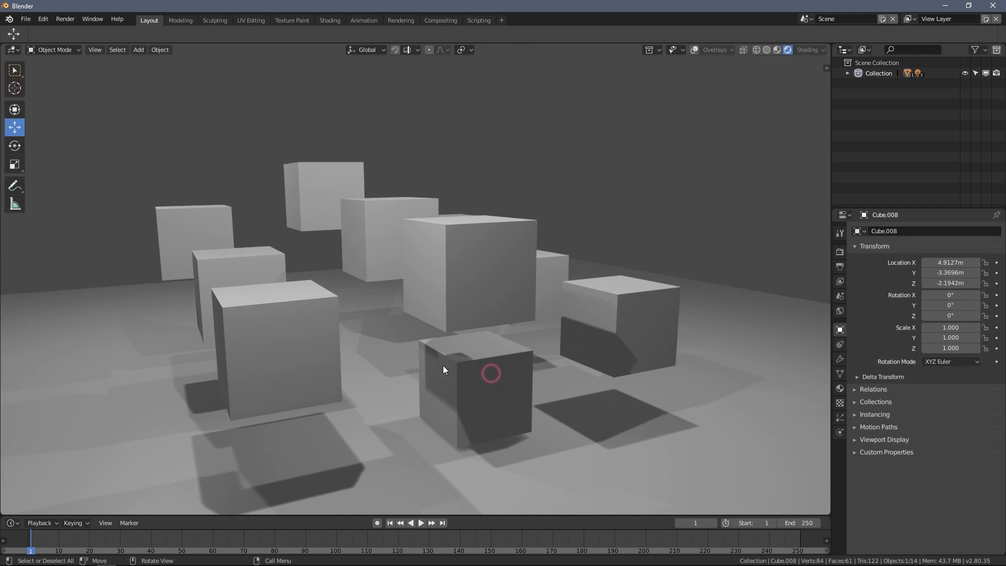
click(694, 50)
click(694, 50)
key(KP_0)
shift+middle_drag(257, 278, 417, 206)
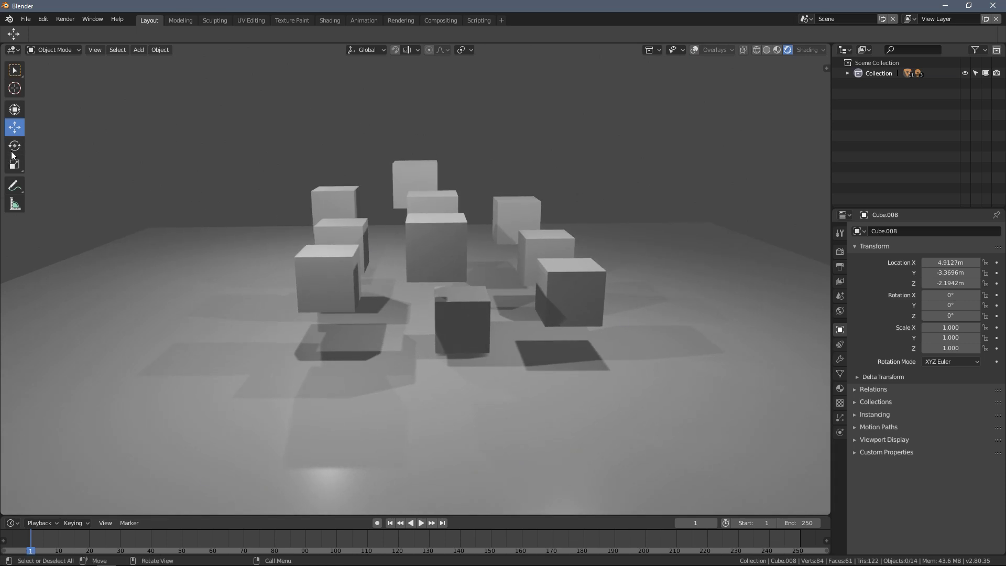
Show the overlays, select the highest rear cube, and hide the overlays again to inspect the lighting
click(694, 51)
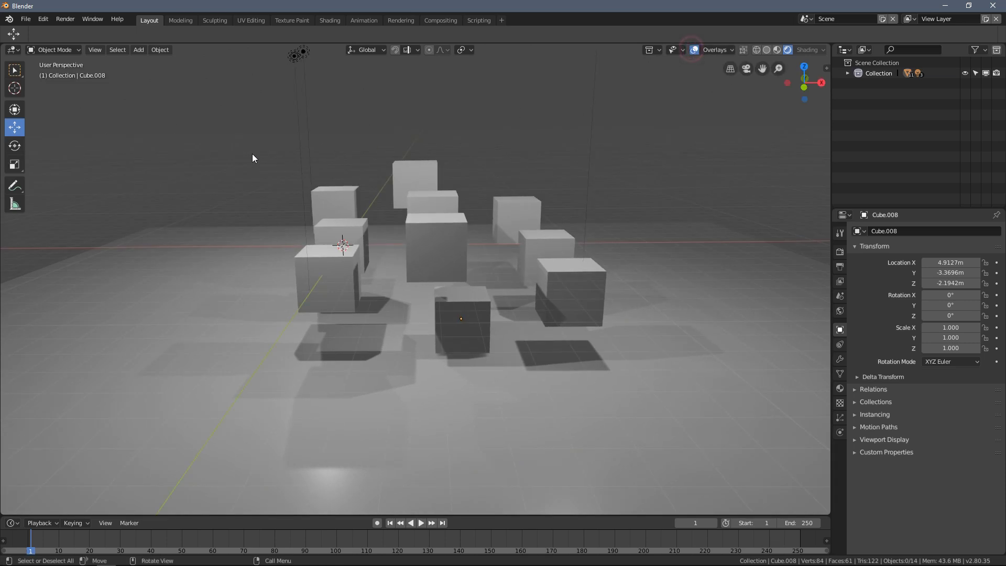
click(419, 172)
middle_drag(506, 135, 682, 84)
click(694, 50)
middle_drag(542, 164, 459, 235)
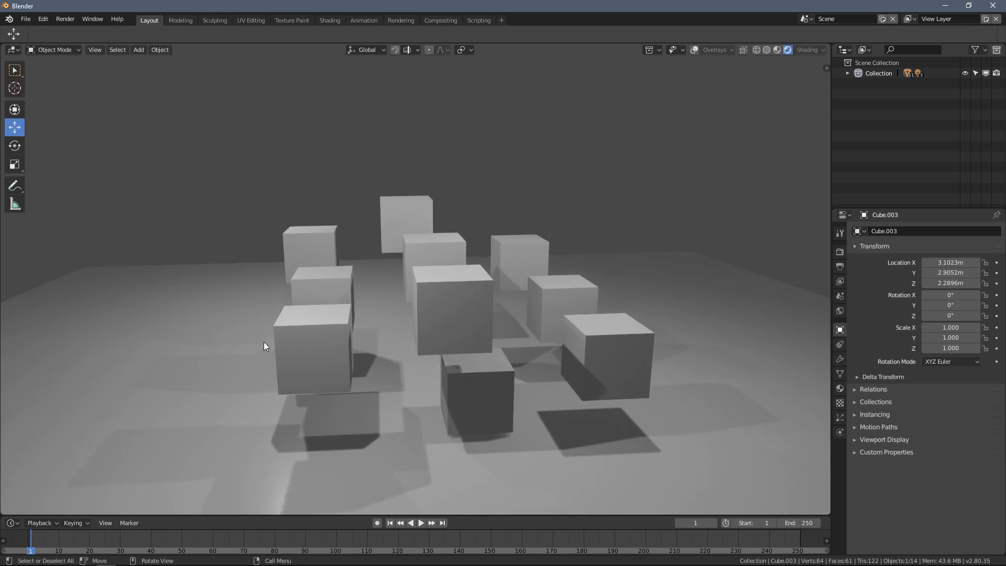
middle_drag(264, 345, 488, 348)
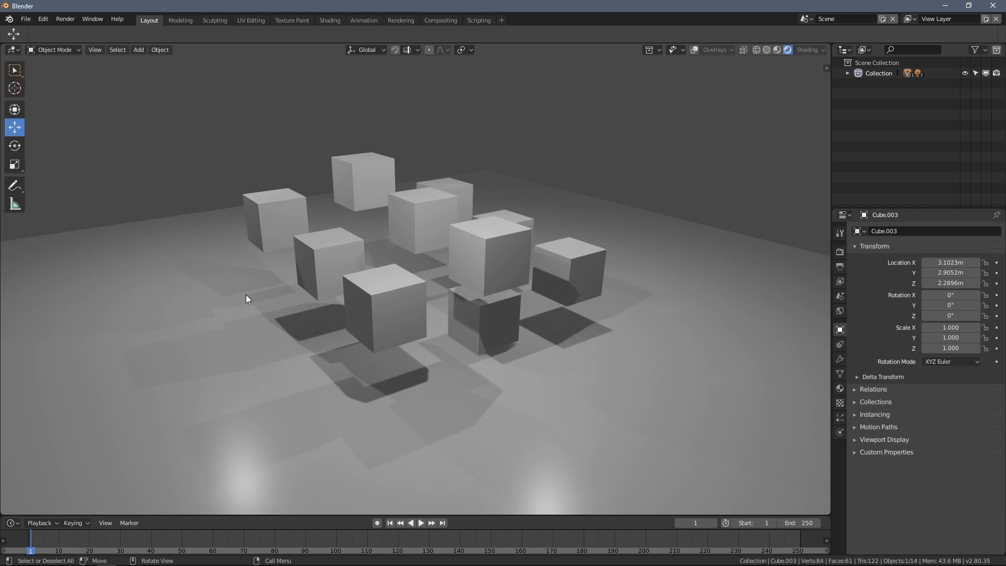
Compare the LookDev and Solid viewport shading modes, returning the viewport to Rendered shading
click(776, 50)
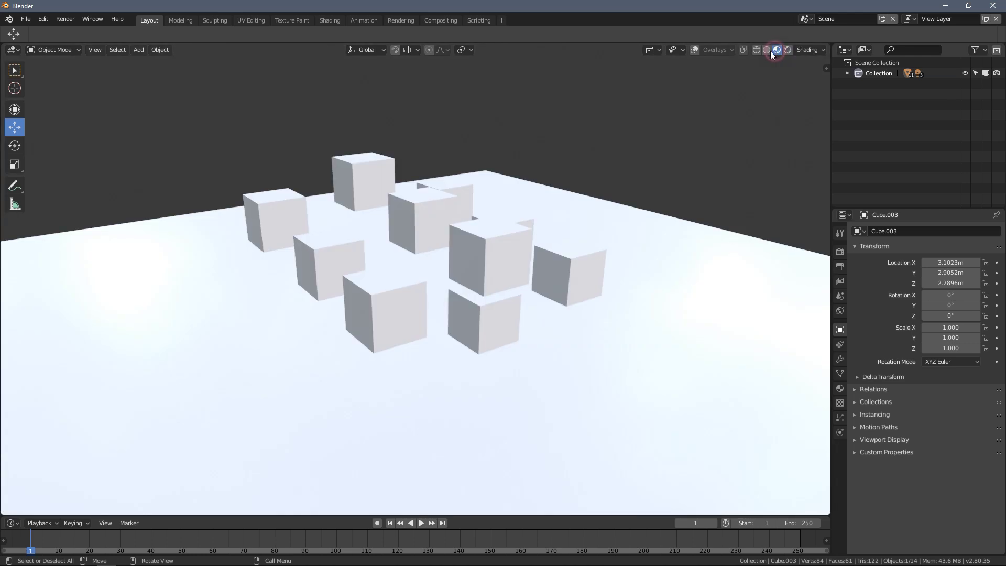
click(767, 50)
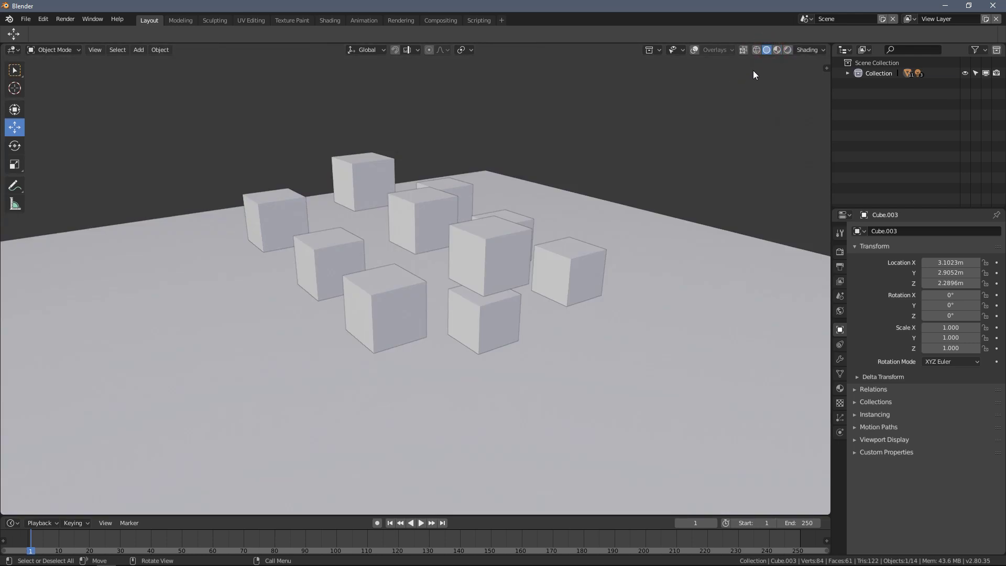
click(786, 50)
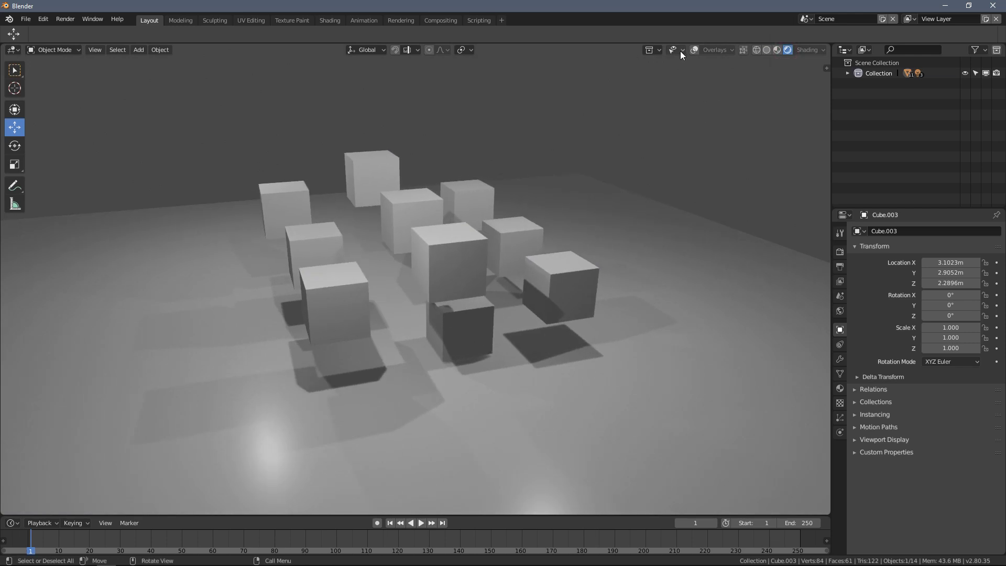
Turn the viewport overlays back on and deselect the cube
click(695, 50)
shift+middle_drag(603, 104, 479, 157)
click(521, 134)
scroll(687, 108, up, 2)
middle_drag(753, 90, 721, 104)
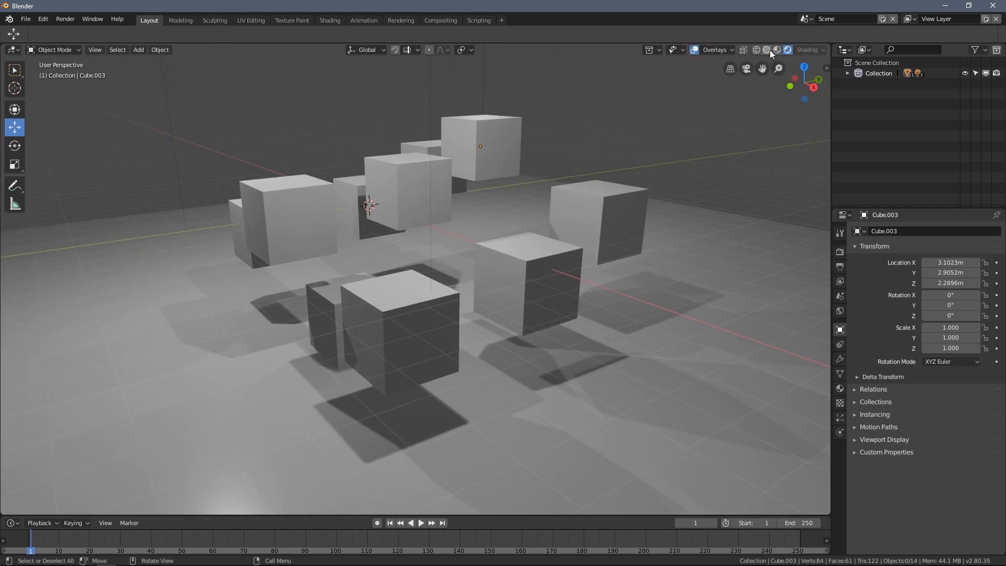
Clear the cube selection and switch the viewport shading to LookDev (material preview) mode
mouse_move(575, 125)
middle_down()
mouse_move(640, 135)
mouse_move(549, 176)
middle_up()
scroll(549, 176, up, 3)
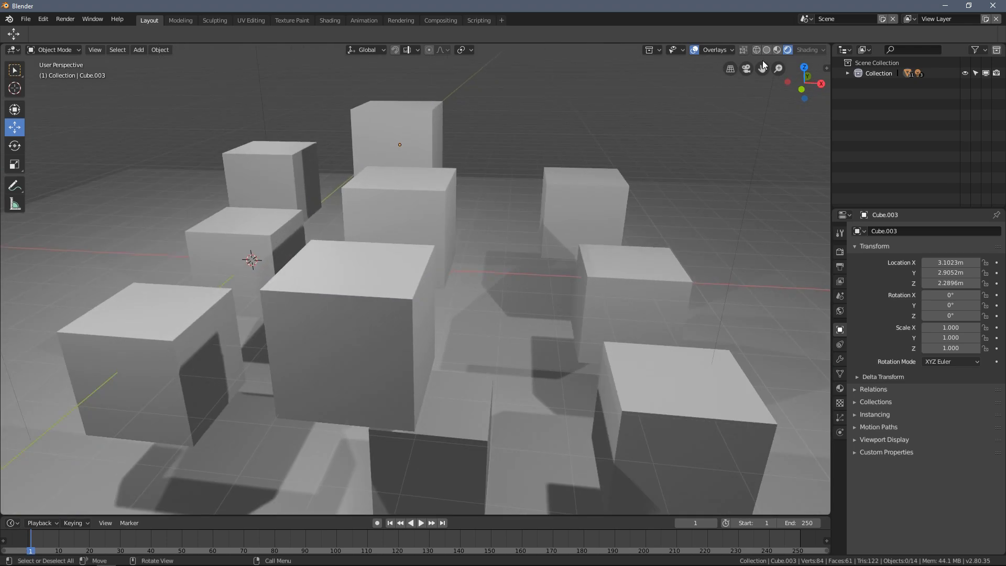
middle_drag(770, 54, 577, 250)
click(426, 193)
middle_drag(473, 206, 489, 130)
click(467, 262)
middle_drag(466, 262, 293, 264)
click(778, 50)
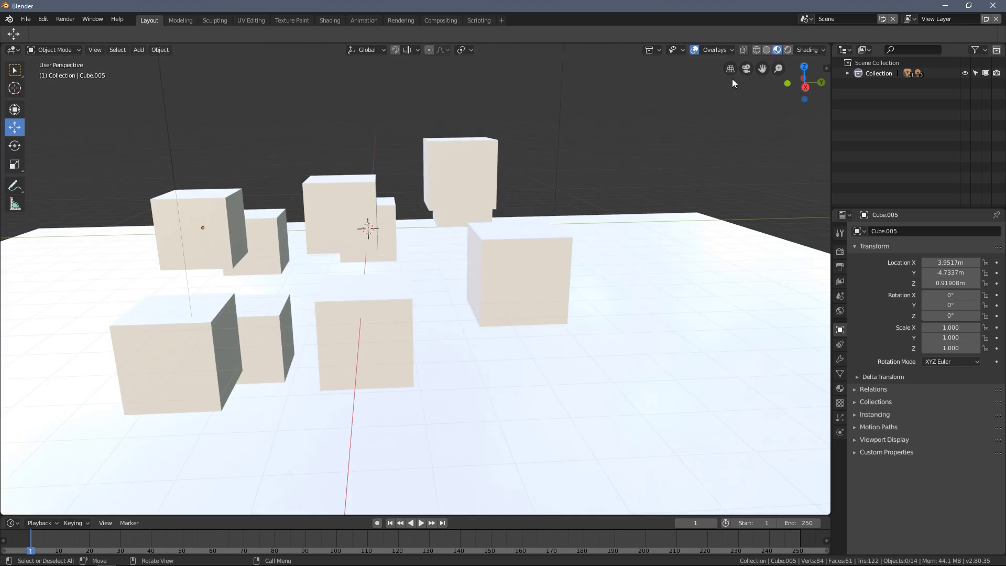
Examine the cubes from several angles in Solid shading and return the viewport to LookDev shading
click(766, 50)
mouse_move(456, 231)
middle_down()
mouse_move(545, 197)
mouse_move(566, 218)
middle_up()
middle_drag(525, 163, 587, 220)
shift+middle_drag(587, 220, 540, 186)
scroll(540, 186, down, 5)
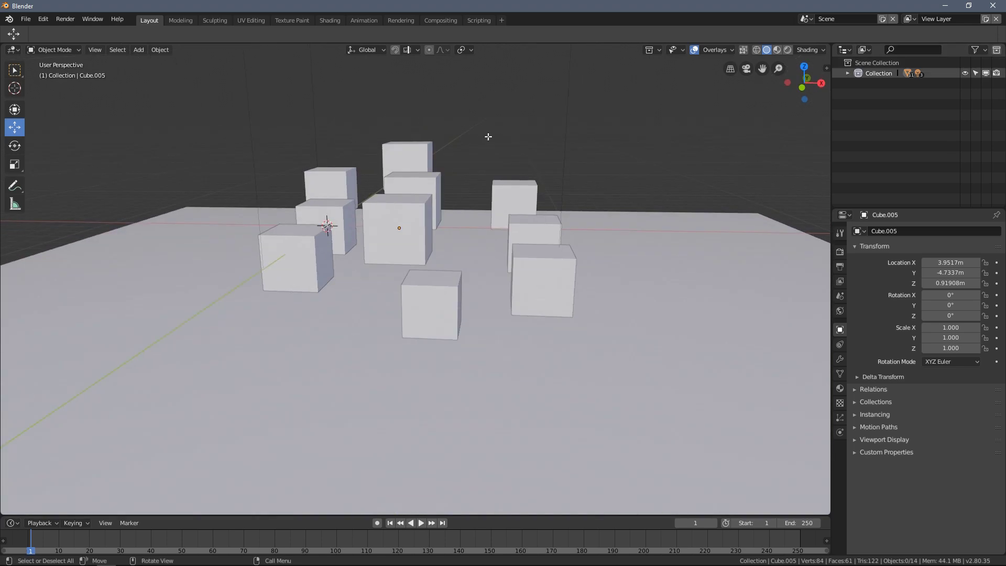
middle_drag(488, 137, 431, 215)
scroll(484, 195, up, 2)
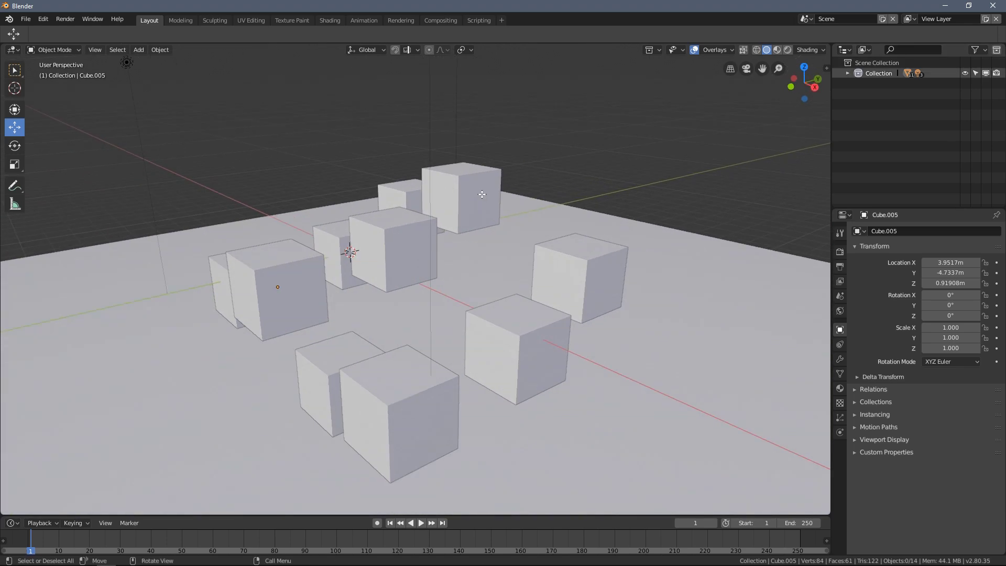
click(778, 48)
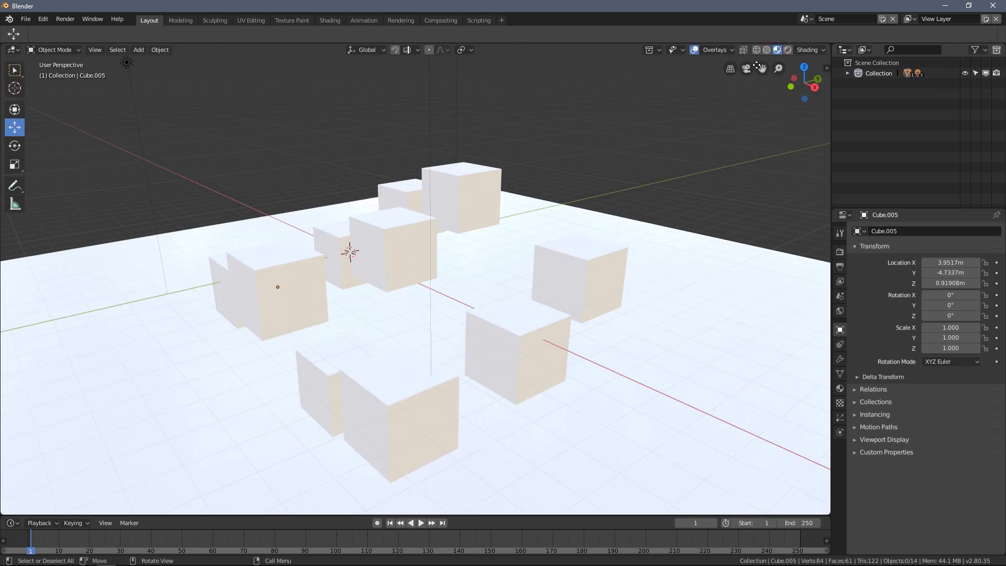
mouse_move(365, 287)
middle_down()
mouse_move(380, 251)
mouse_move(399, 300)
mouse_move(374, 294)
middle_up()
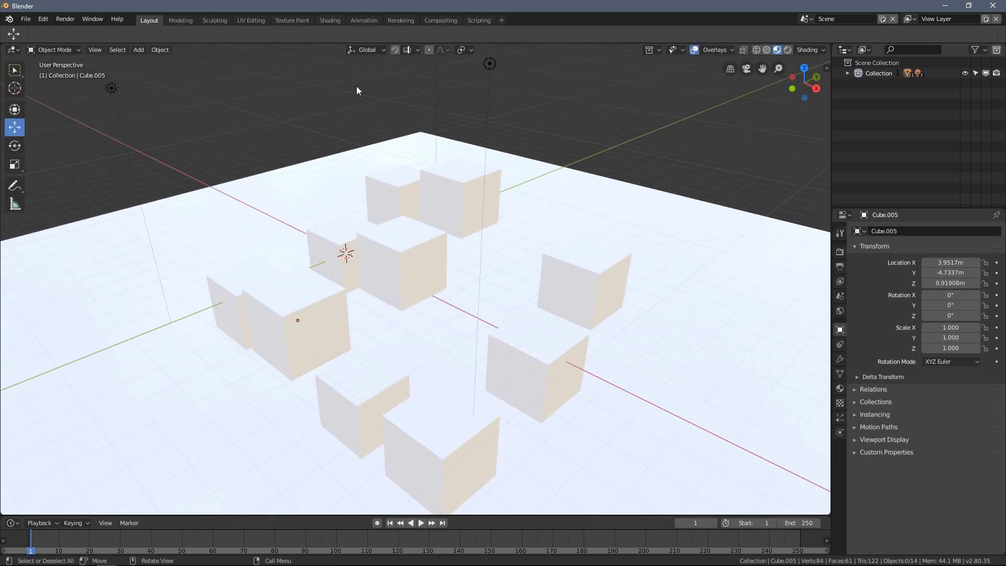
View the scene in the Shading and Modeling workspaces and return to the Layout workspace
click(334, 24)
mouse_move(429, 232)
middle_down()
mouse_move(508, 212)
mouse_move(332, 181)
mouse_move(402, 144)
mouse_move(386, 171)
mouse_move(334, 176)
mouse_move(406, 140)
middle_up()
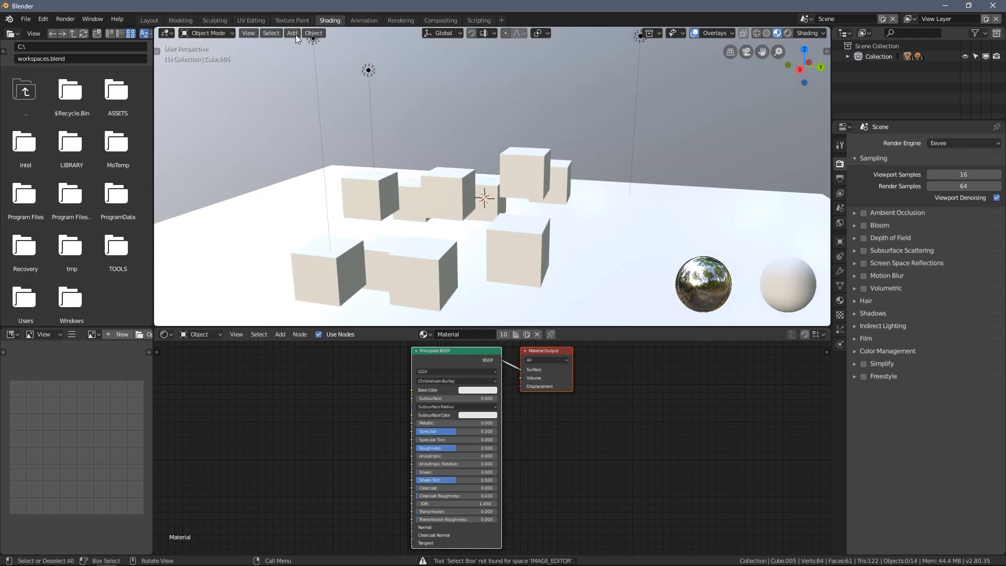
click(178, 21)
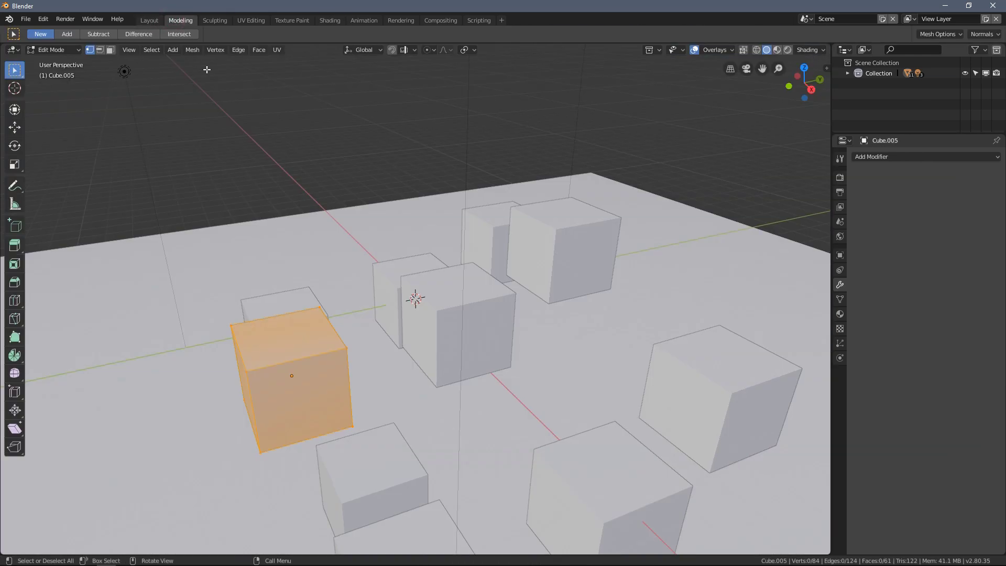
click(149, 20)
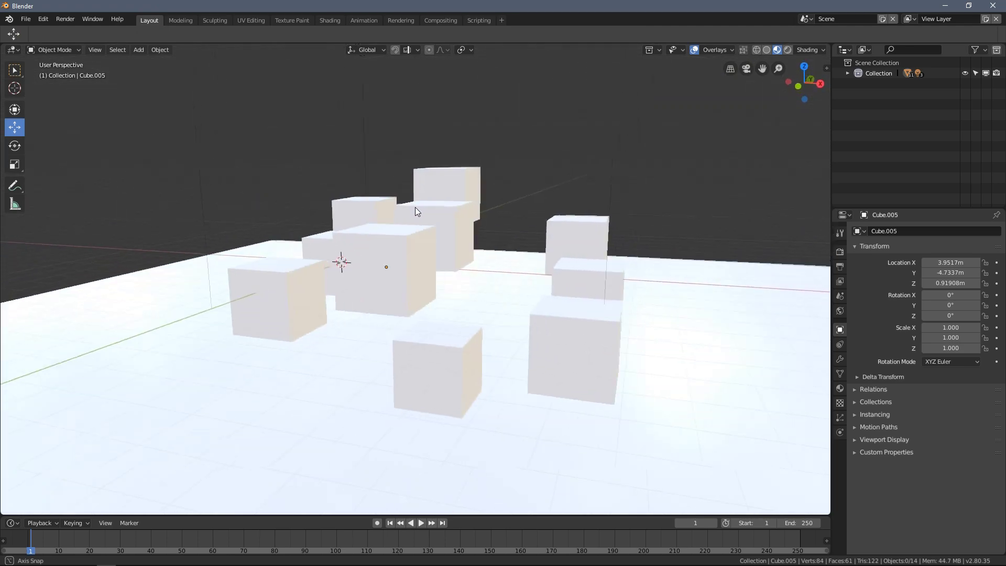
Compare Solid with Rendered viewport shading, staying in Rendered to examine the lights and shadows
click(767, 50)
middle_drag(501, 252, 668, 132)
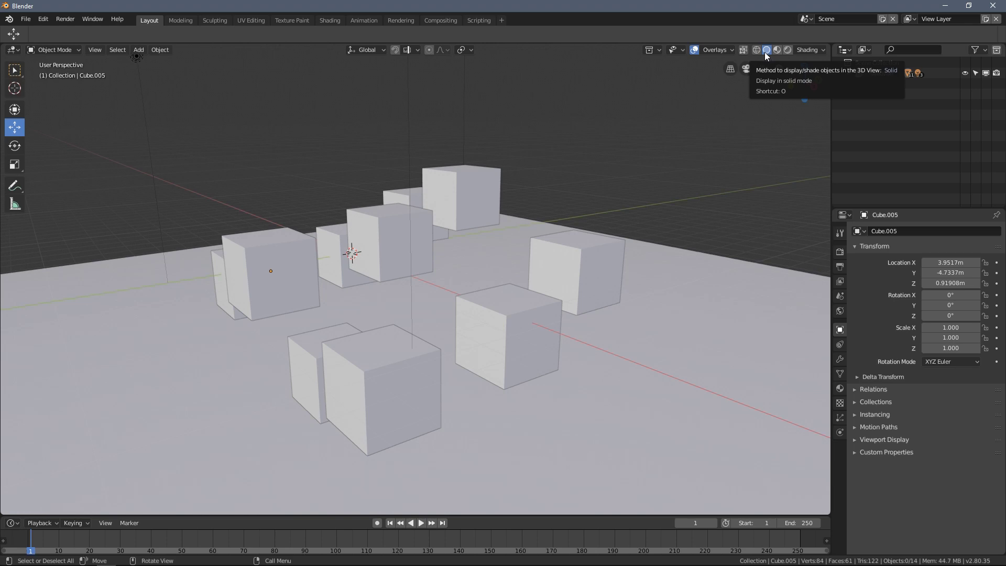
click(788, 49)
scroll(594, 202, down, 2)
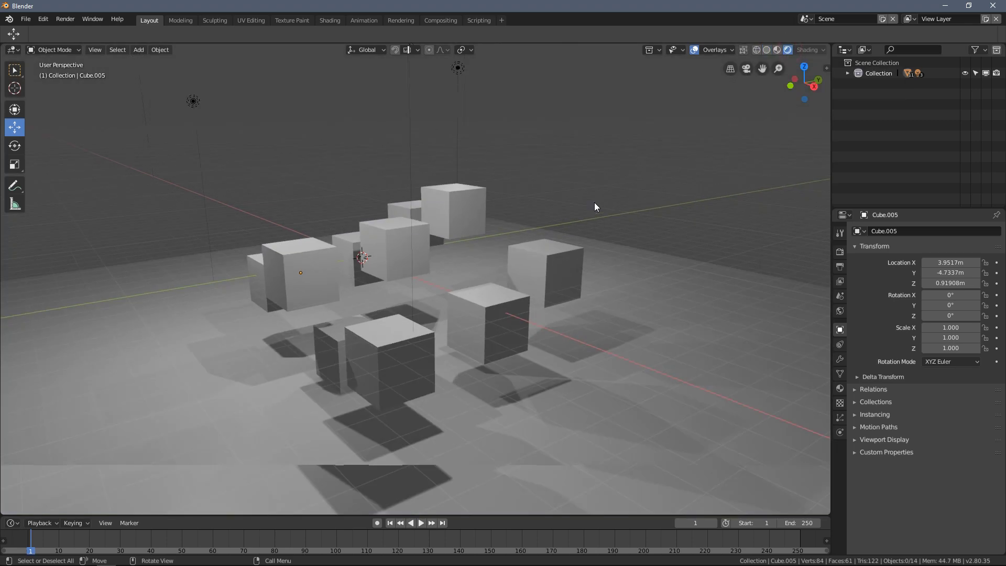
middle_drag(595, 202, 505, 135)
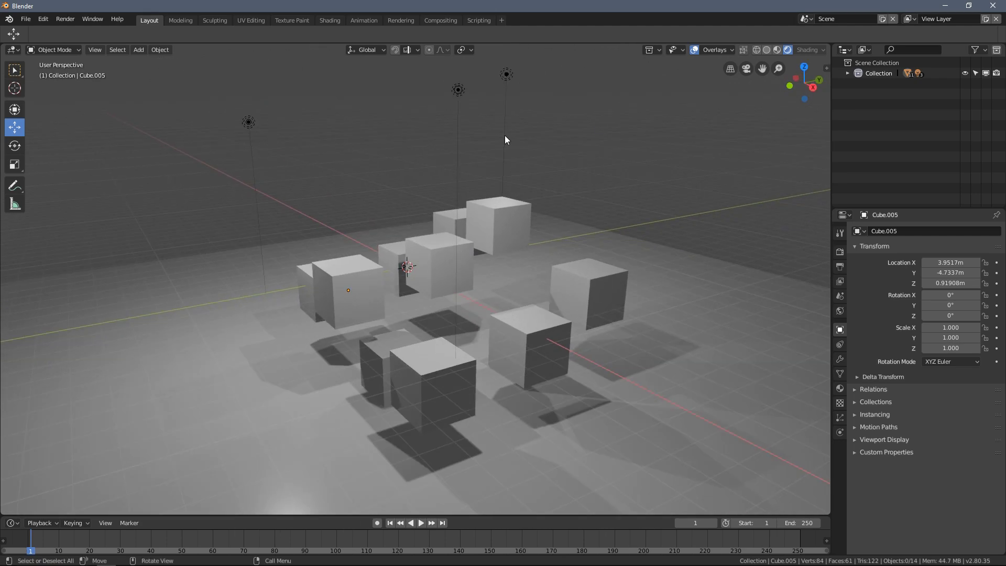
middle_drag(441, 203, 464, 218)
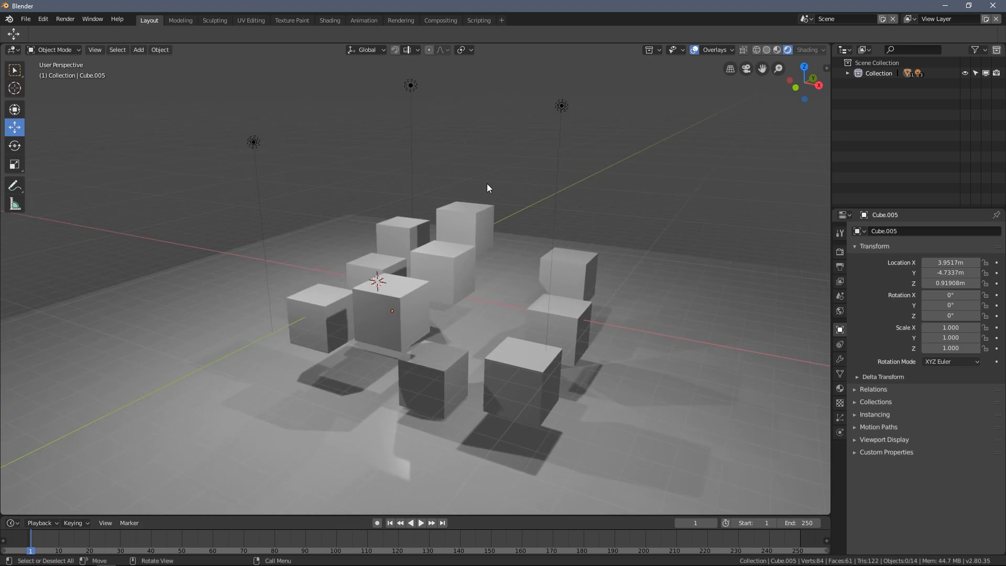
Examine the cubes in Wireframe shading and return the viewport to Rendered shading
key(z)
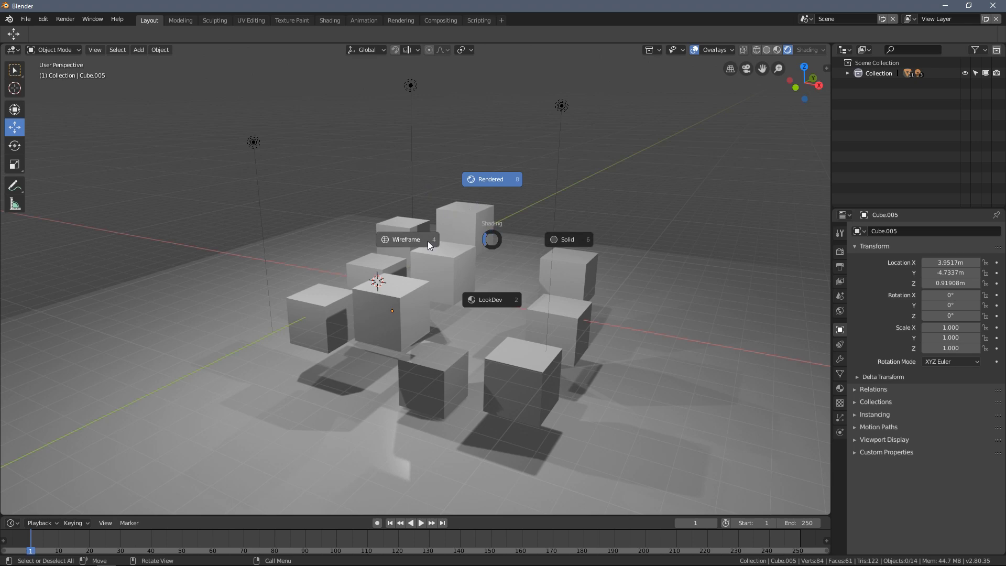
click(408, 240)
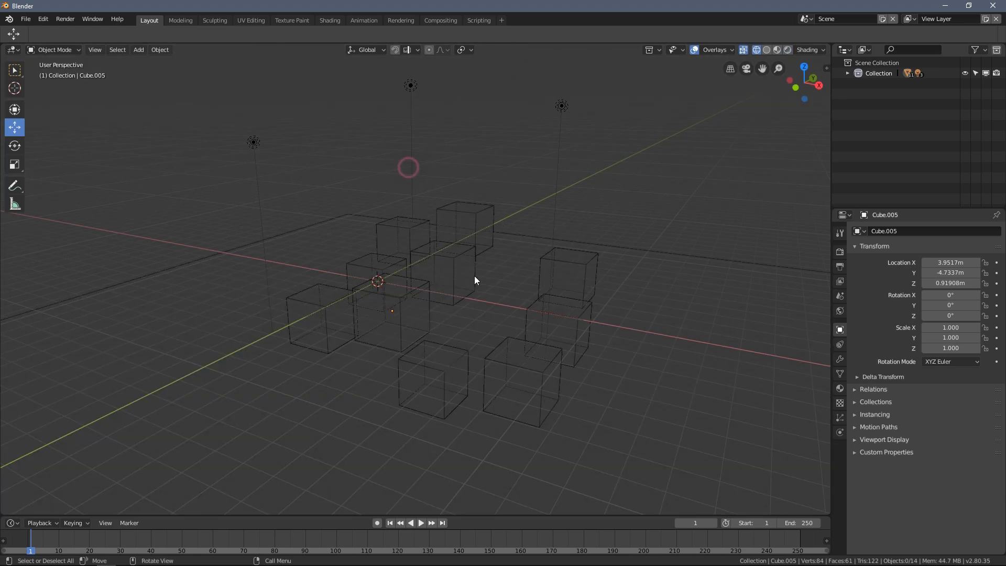
mouse_move(474, 277)
middle_down()
mouse_move(522, 287)
mouse_move(461, 275)
mouse_move(498, 273)
mouse_move(474, 258)
mouse_move(456, 195)
middle_up()
key(z)
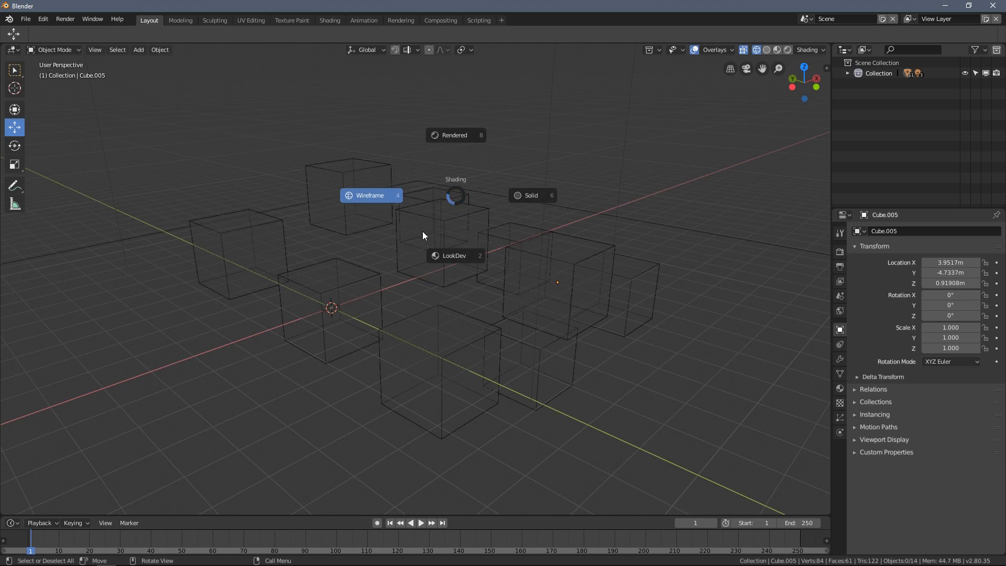
click(476, 143)
Cycle the viewport through Solid and LookDev shading, ending in Rendered shading
key(z)
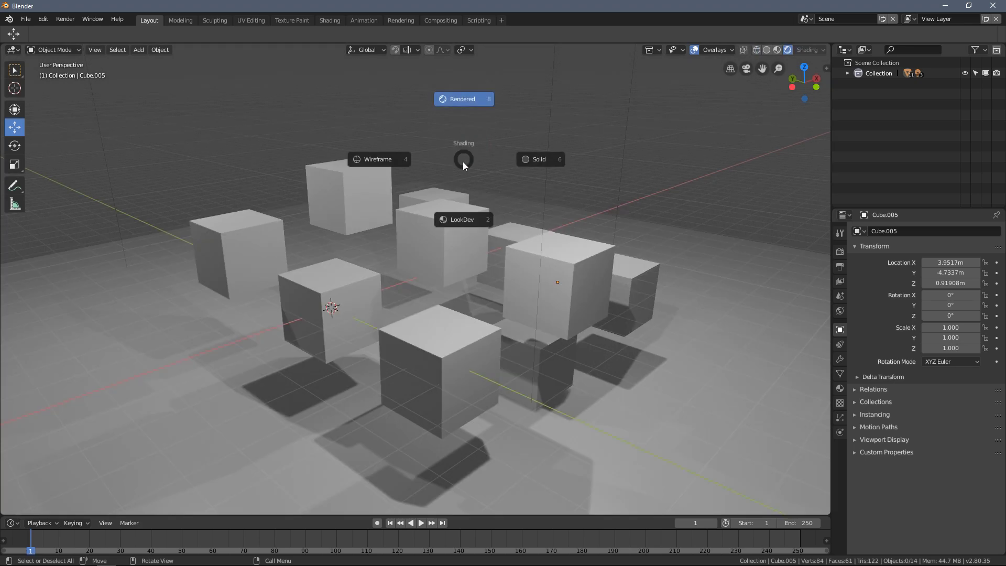
click(531, 162)
key(z)
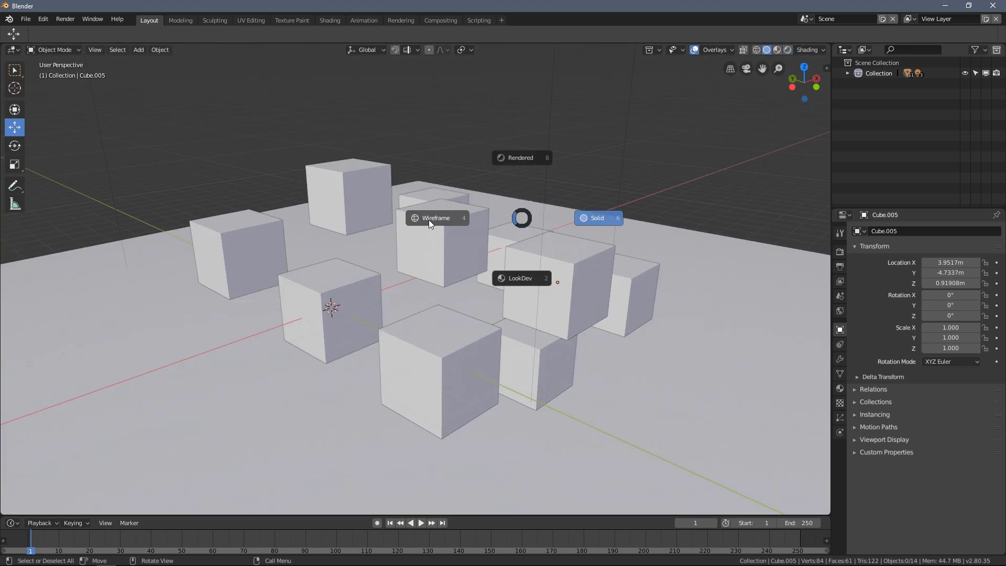
click(536, 269)
middle_drag(536, 268, 410, 195)
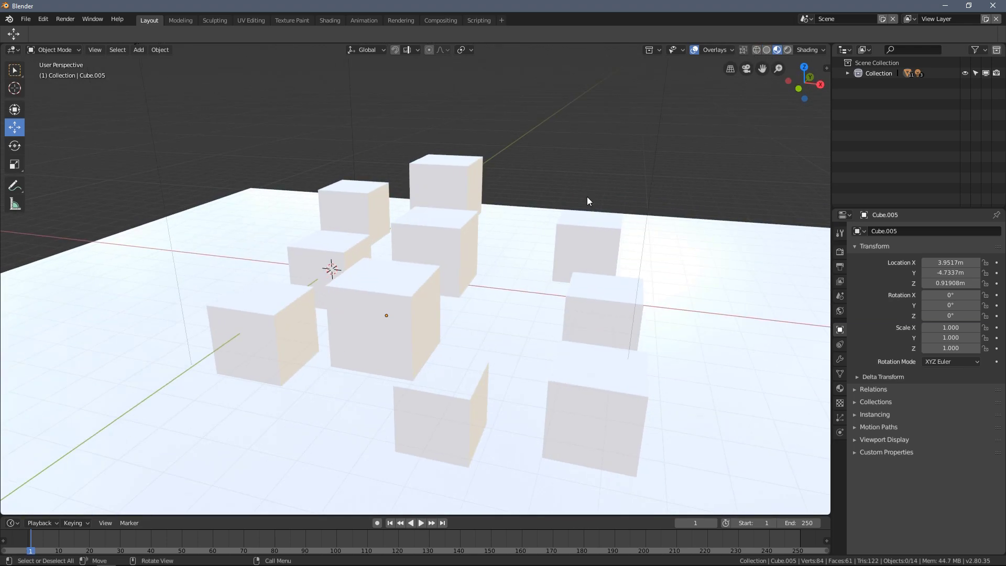
key(z)
click(481, 152)
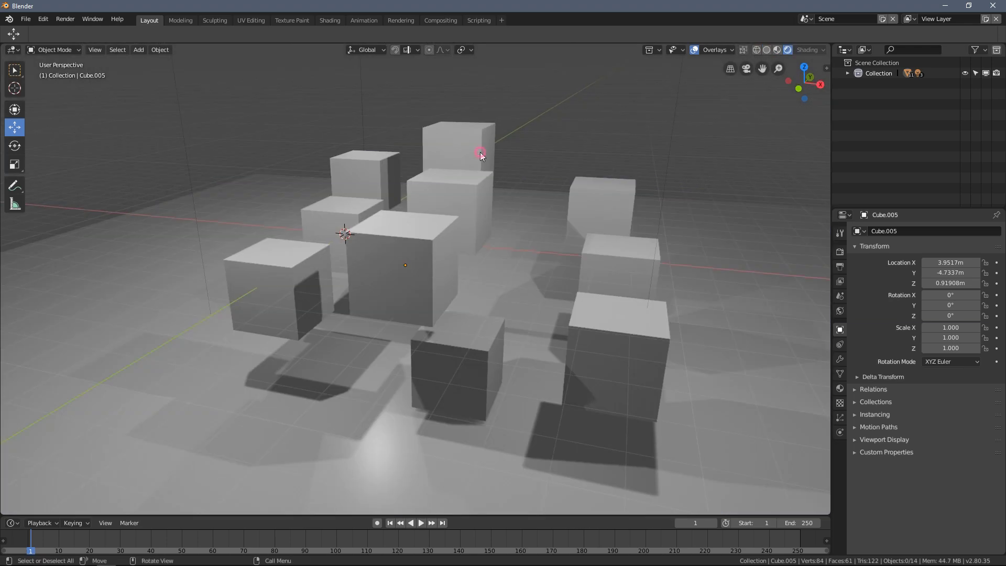
Examine the lit cubes from another angle in Rendered mode and set the viewport shading to Solid
mouse_move(481, 152)
middle_down()
mouse_move(511, 216)
mouse_move(466, 234)
mouse_move(422, 222)
mouse_move(460, 220)
middle_up()
scroll(411, 222, up, 2)
scroll(423, 222, down, 2)
key(z)
click(522, 225)
Set the viewport shading to Wireframe and select the small rear cube, followed by the central cube
key(z)
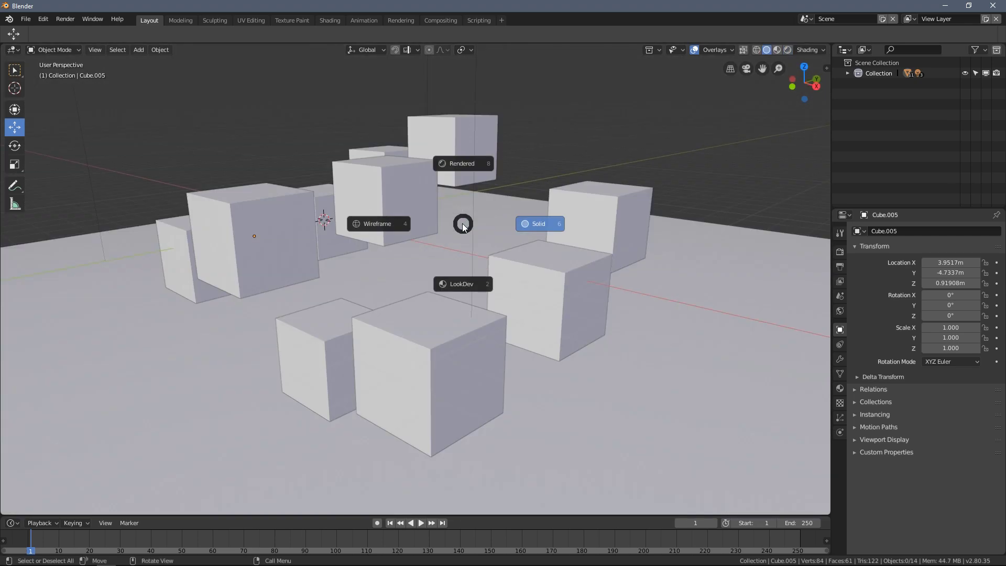
click(388, 225)
middle_drag(389, 229, 451, 183)
click(453, 183)
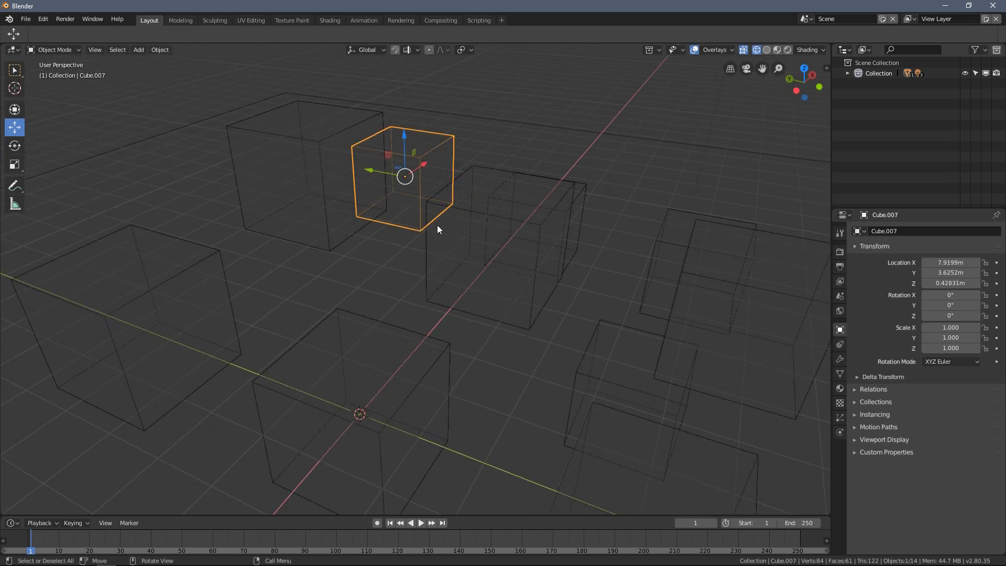
click(429, 249)
click(428, 262)
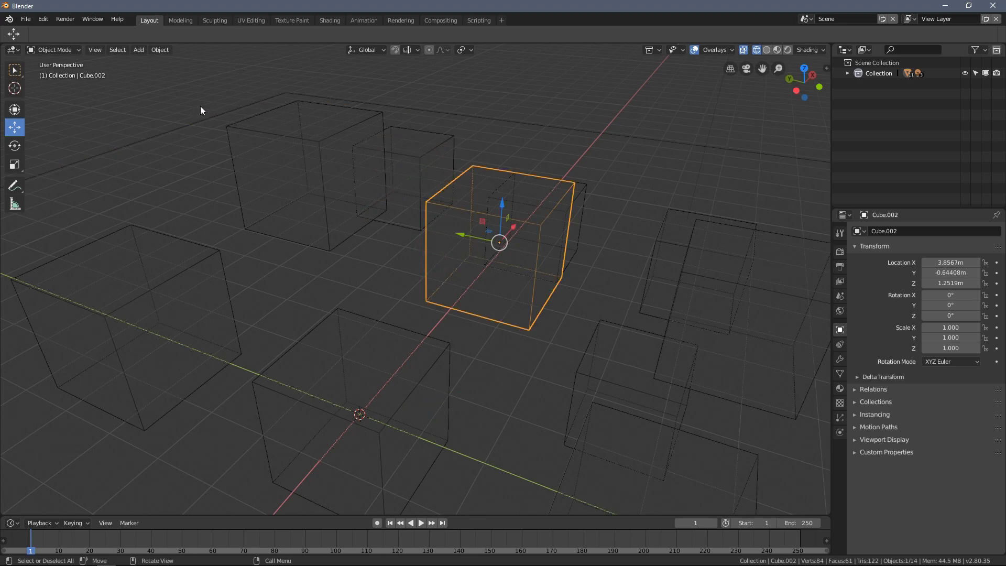
Enter Edit Mode on the central cube and select individual corner vertices on its top face
click(60, 52)
click(60, 69)
middle_drag(340, 215, 399, 245)
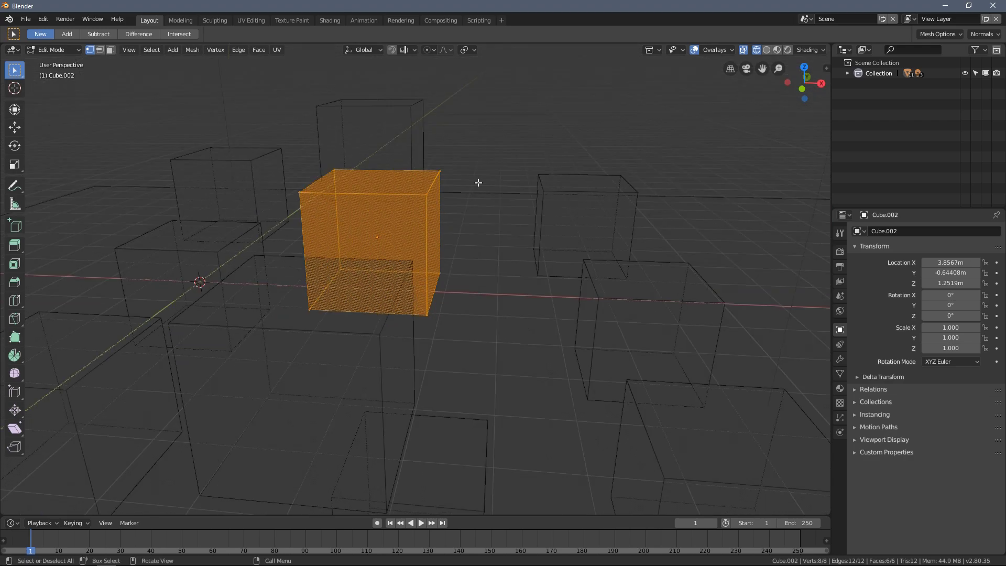
middle_drag(478, 182, 514, 193)
mouse_move(398, 212)
middle_down()
mouse_move(398, 222)
mouse_move(393, 212)
middle_up()
click(372, 193)
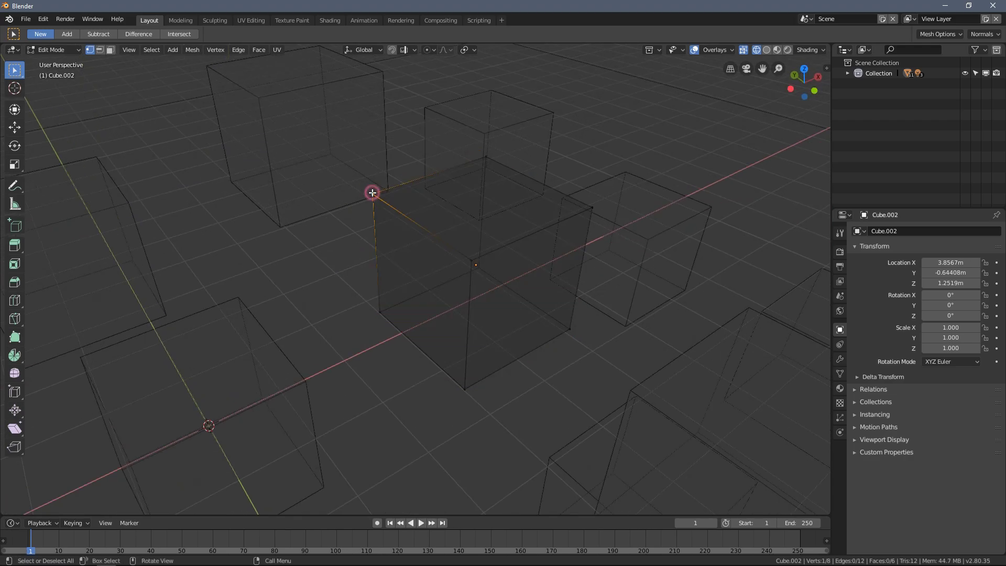
click(471, 261)
Return the central cube to Object Mode and set the viewport shading to Solid
click(53, 50)
click(66, 66)
scroll(456, 296, down, 2)
middle_drag(459, 251, 462, 236)
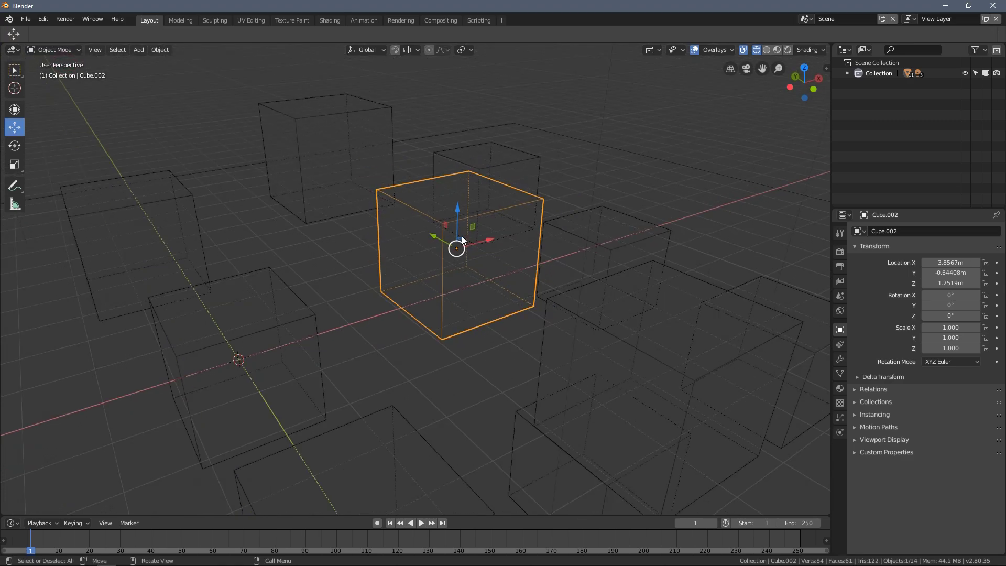
key(z)
click(603, 118)
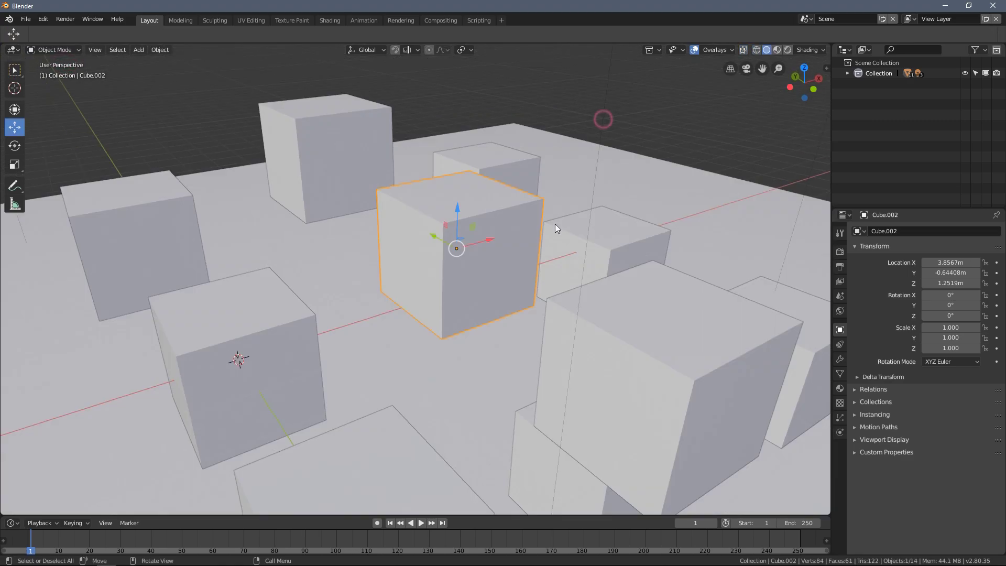
Turn on X-Ray in the viewport and deselect the central cube to inspect the see-through shading
mouse_move(555, 224)
middle_down()
mouse_move(492, 278)
mouse_move(434, 257)
mouse_move(385, 272)
mouse_move(466, 298)
mouse_move(427, 266)
mouse_move(308, 254)
middle_up()
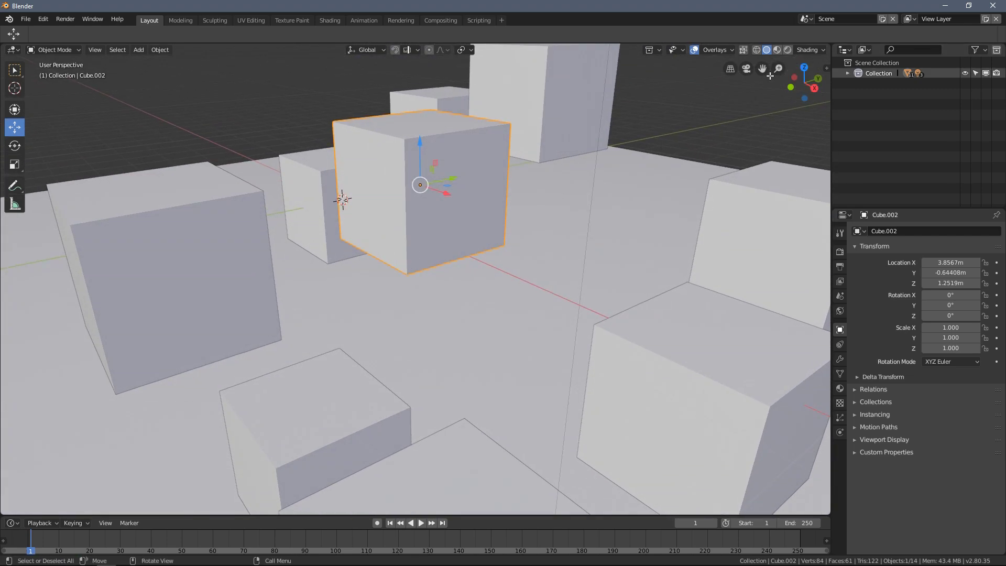
click(743, 49)
middle_drag(669, 99, 503, 225)
click(532, 105)
middle_drag(532, 105, 468, 215)
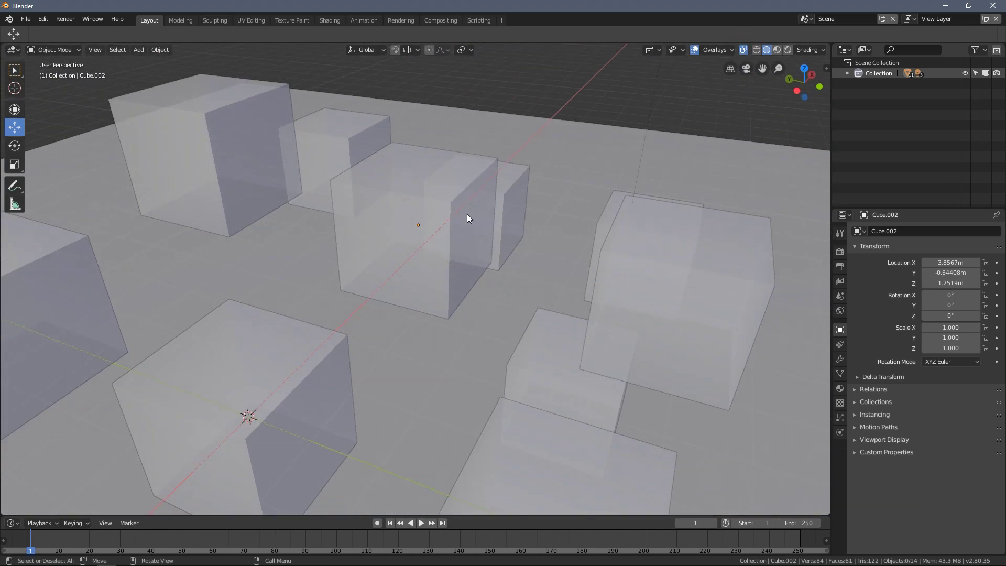
Select the central cube, examine its X-Ray display in Edit Mode, and return it to Object Mode
click(422, 193)
click(64, 49)
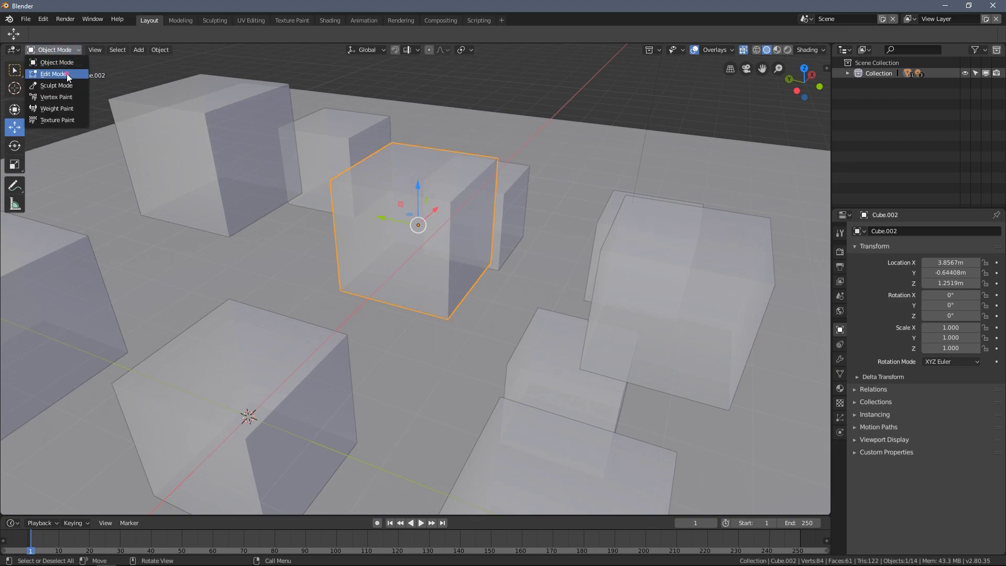
click(67, 73)
middle_drag(422, 166, 136, 85)
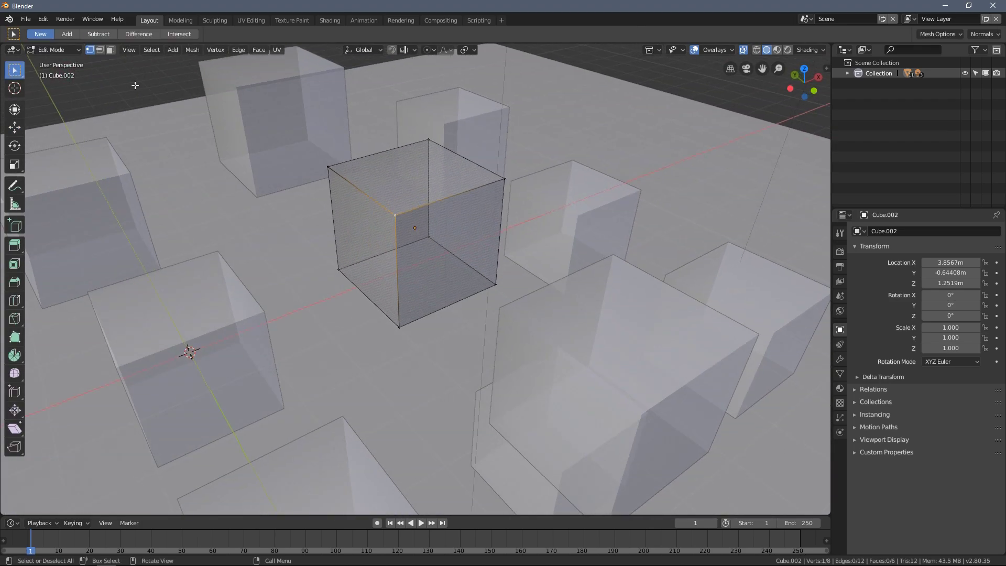
click(70, 52)
click(73, 61)
middle_drag(388, 177, 513, 187)
middle_drag(667, 121, 502, 202)
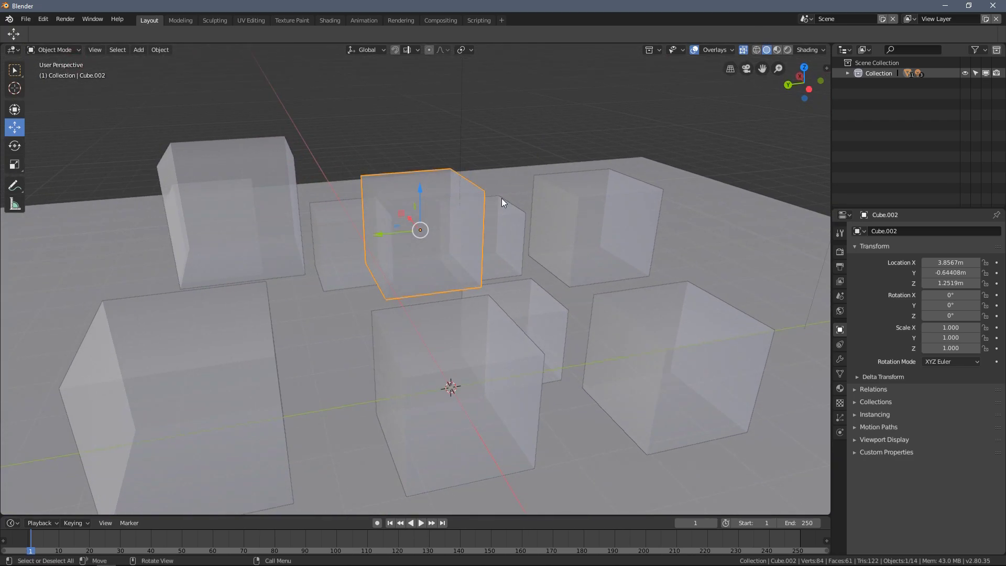
Toggle X-Ray off and back on in the viewport and deselect the central cube
click(744, 50)
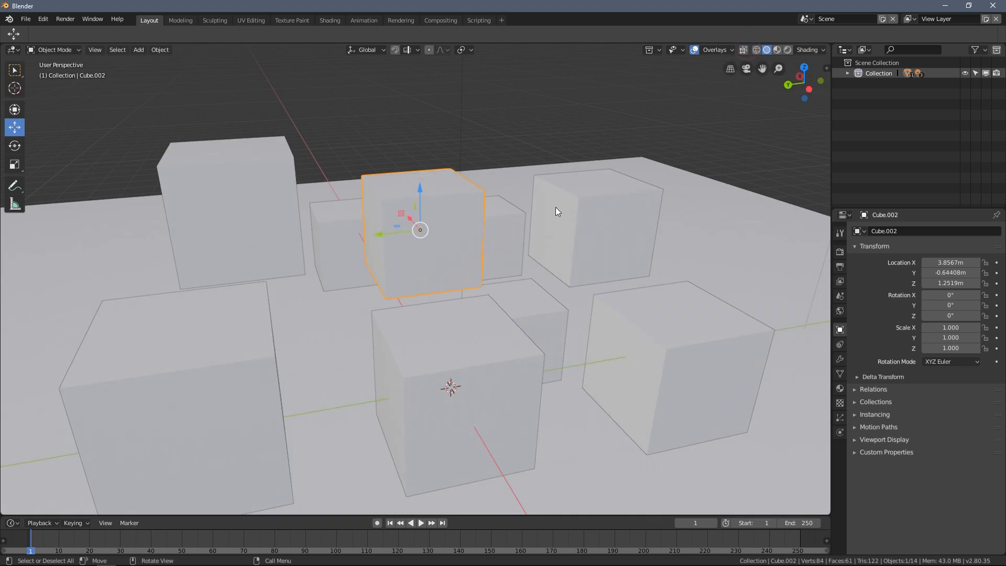
middle_drag(557, 209, 450, 222)
key(alt)
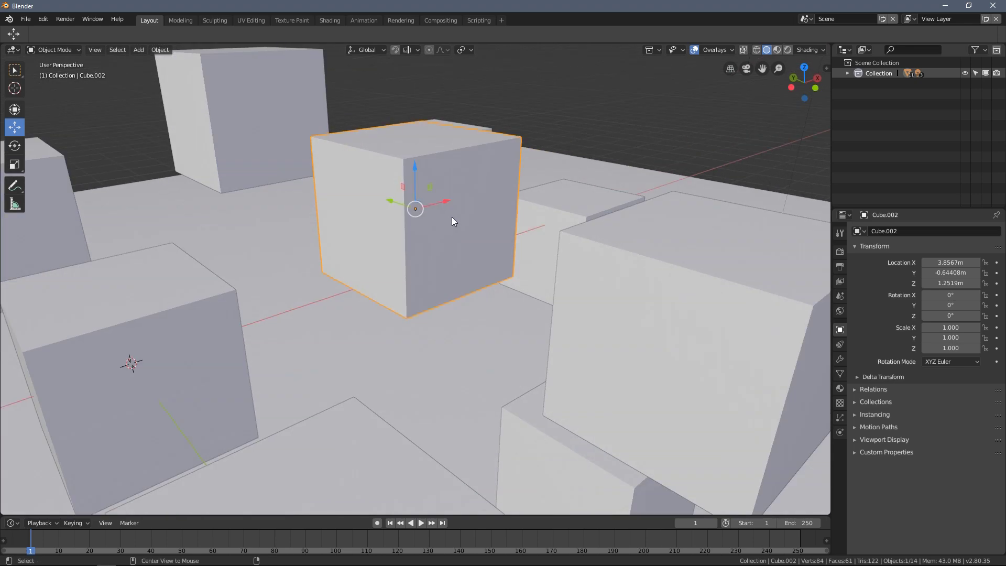
key(alt+z)
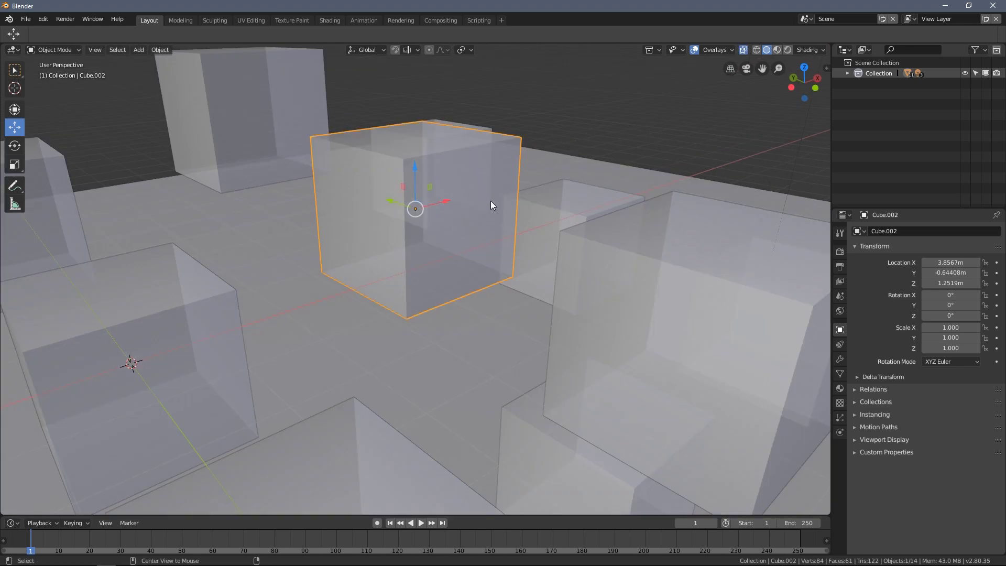
click(548, 89)
scroll(461, 236, down, 2)
middle_drag(453, 216, 476, 212)
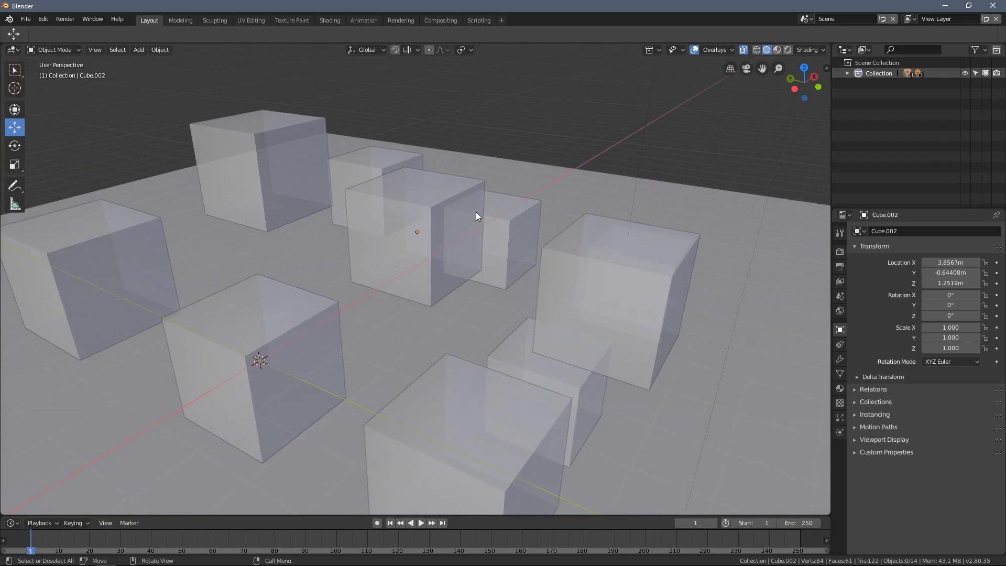
Compare Rendered shading with the X-Ray display, returning the viewport to Solid shading
key(z)
click(478, 153)
mouse_move(368, 209)
middle_down()
mouse_move(397, 215)
mouse_move(417, 203)
middle_up()
key(z)
click(497, 200)
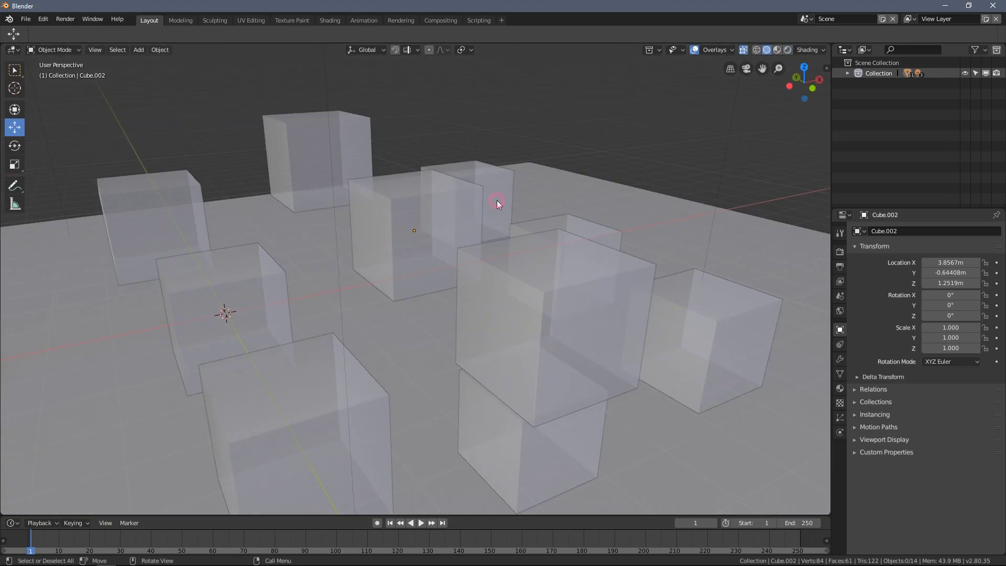
Compare the cubes in Rendered and Wireframe shading, leaving the viewport in Wireframe
key(z)
click(495, 153)
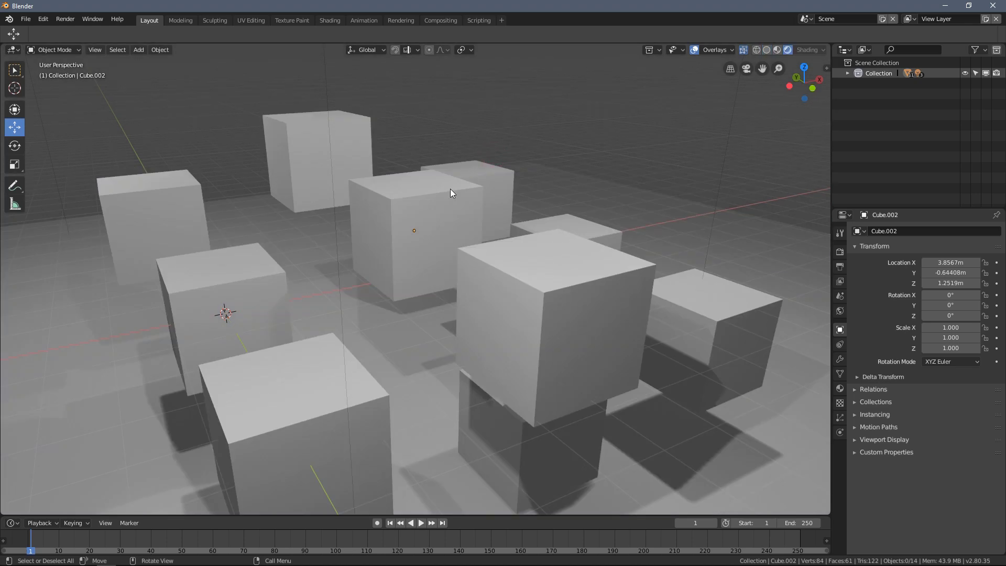
key(z)
click(408, 202)
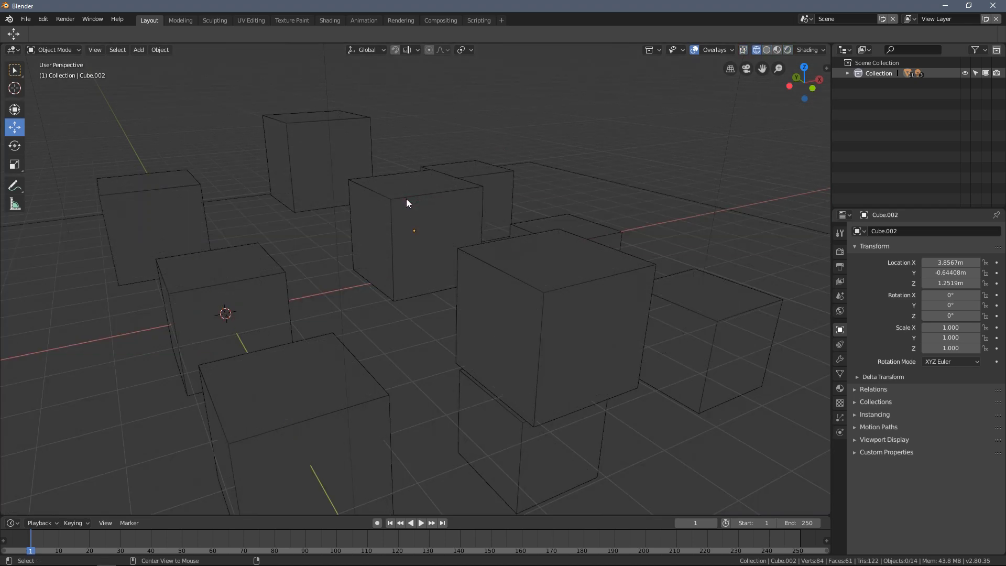
middle_drag(401, 251, 288, 213)
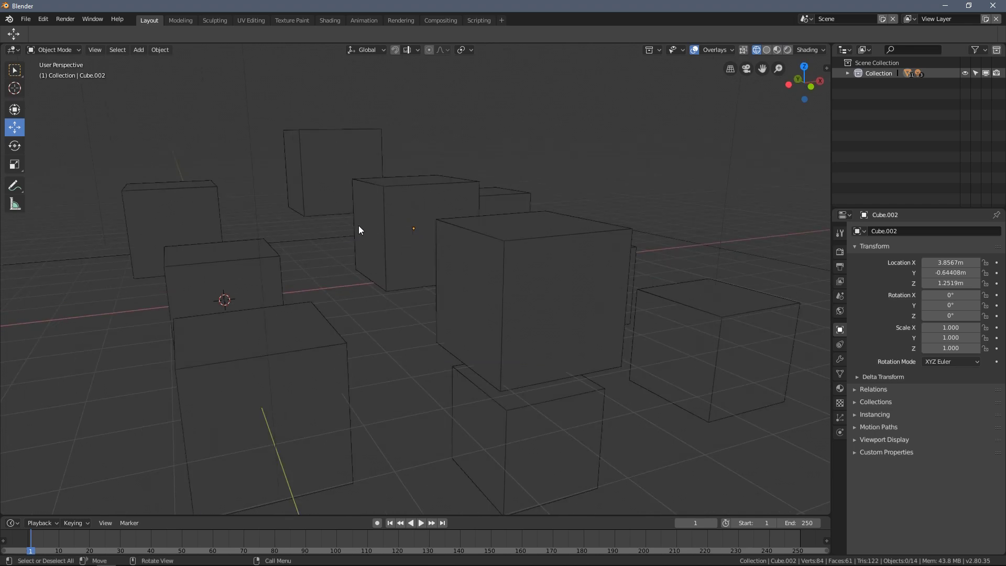
middle_drag(358, 229, 429, 235)
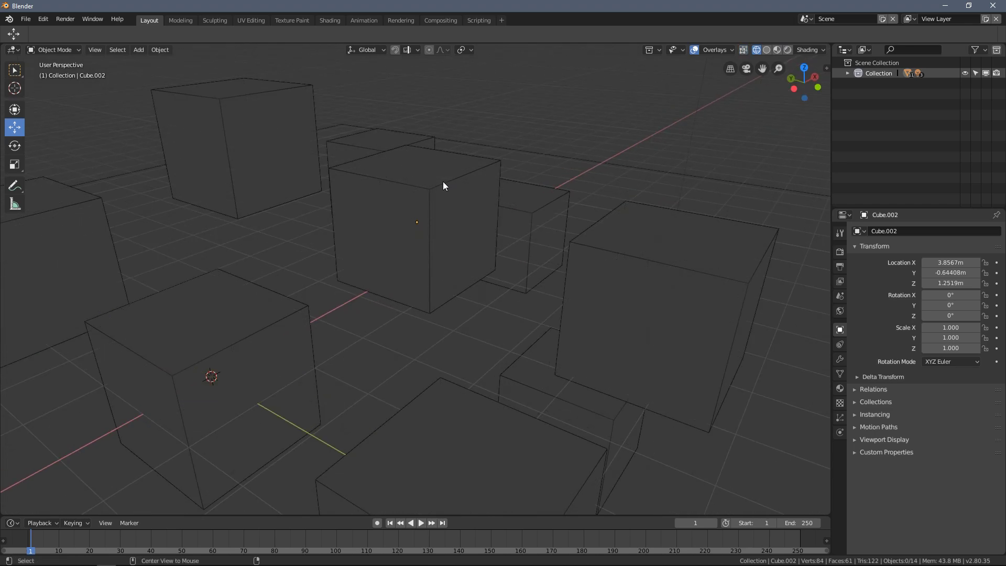
Toggle X-Ray in Wireframe shading, switch the viewport to Solid shading and turn X-Ray off there
key(alt+z)
key(z)
click(530, 119)
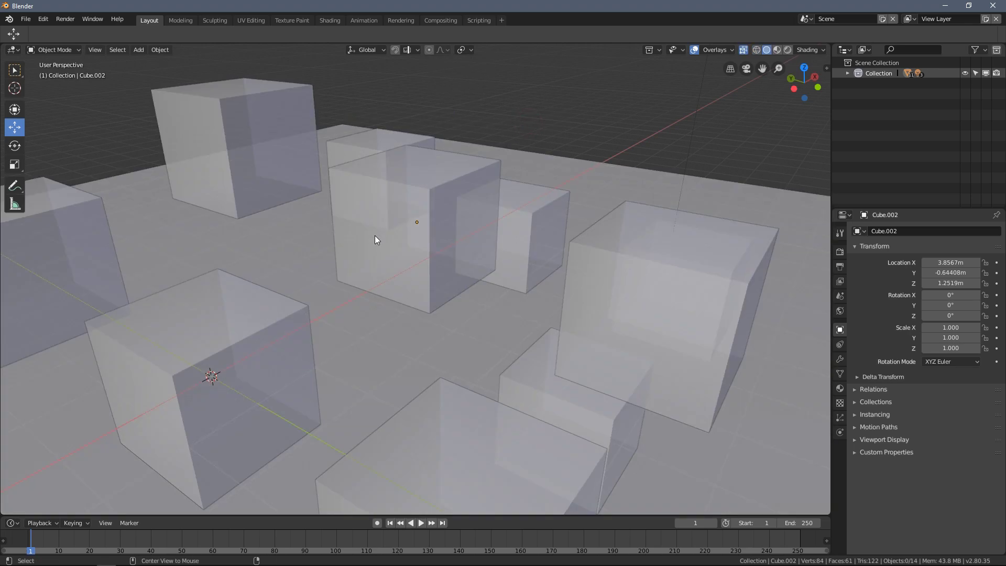
key(alt+z)
key(alt+z)
Switch the viewport to Rendered shading and try to toggle X-Ray in that mode
key(z)
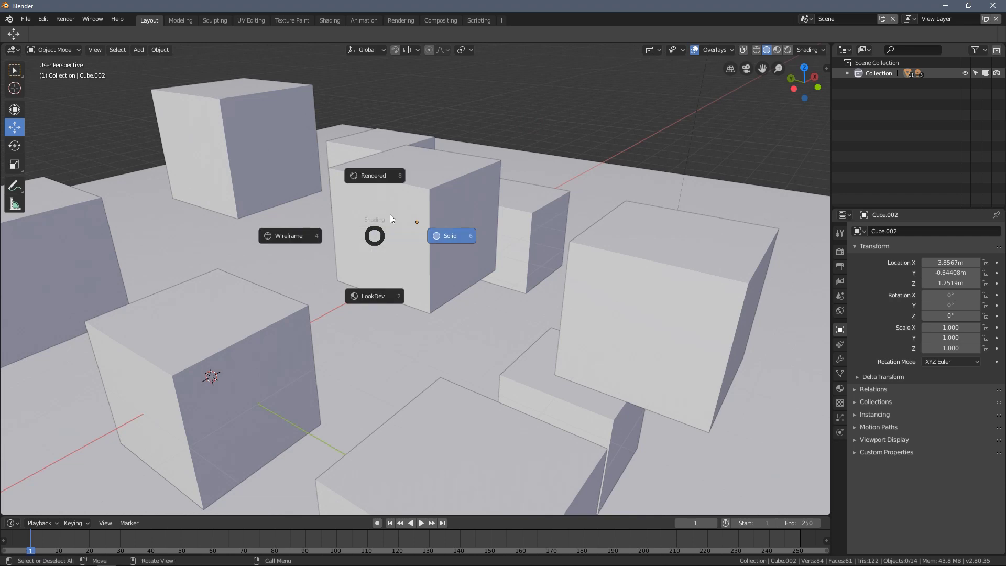
click(400, 174)
key(alt+z)
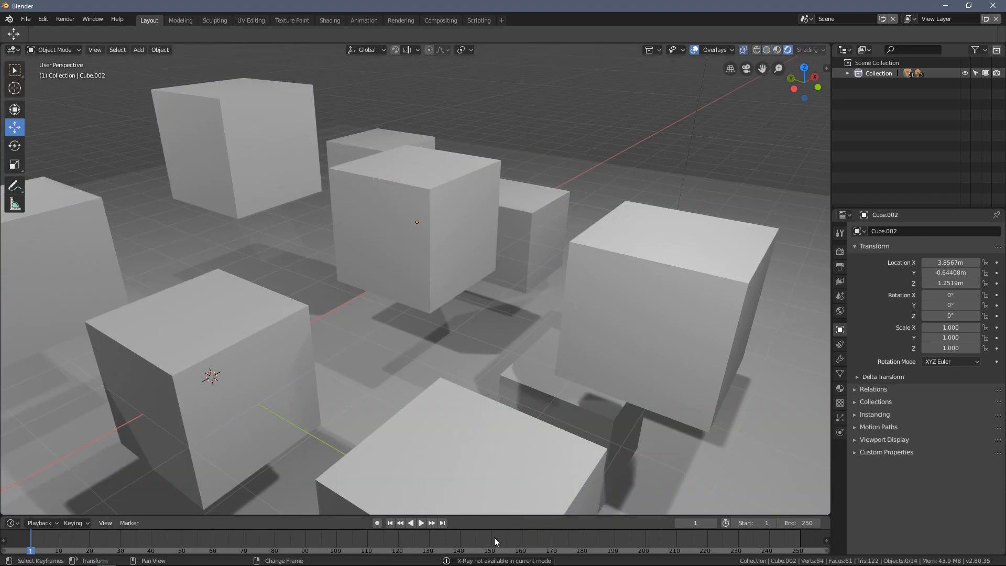
key(alt+z)
key(alt+z)
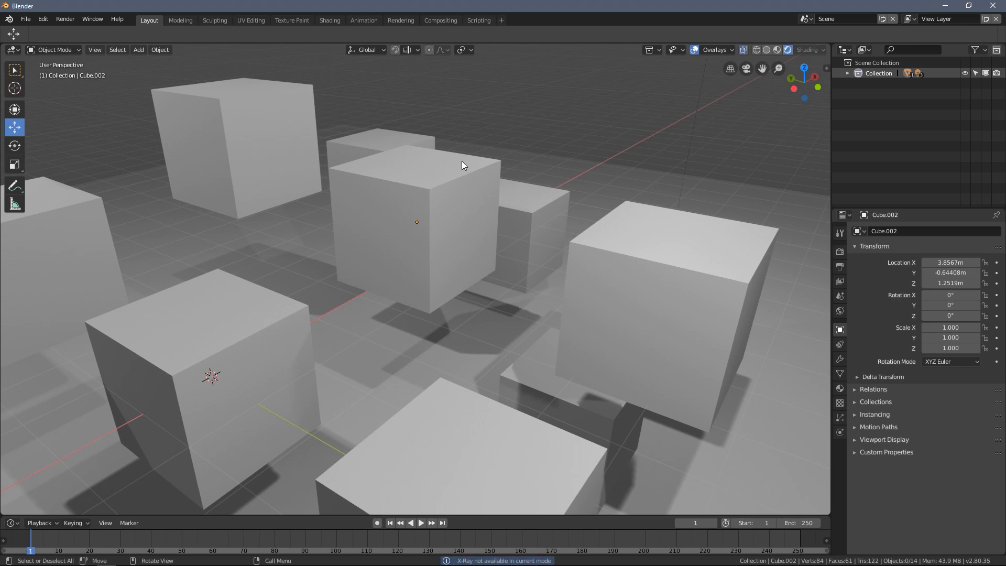
Compare LookDev shading with Rendered shading, leaving the viewport in Rendered and examining the cubes' shadows
key(z)
click(479, 206)
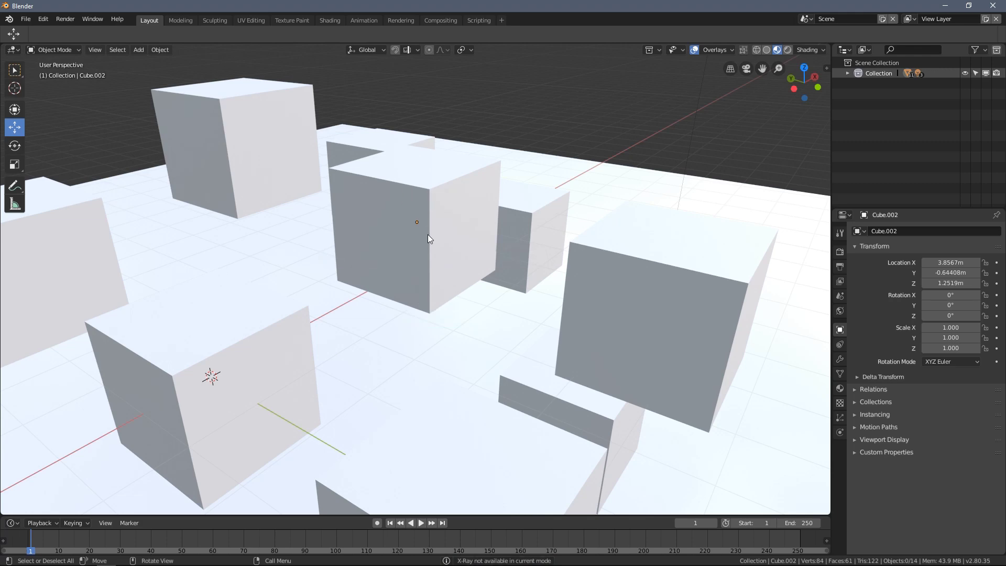
key(z)
click(433, 191)
mouse_move(477, 227)
middle_down()
mouse_move(413, 196)
mouse_move(297, 211)
mouse_move(361, 275)
mouse_move(287, 185)
mouse_move(329, 209)
mouse_move(439, 175)
mouse_move(501, 184)
middle_up()
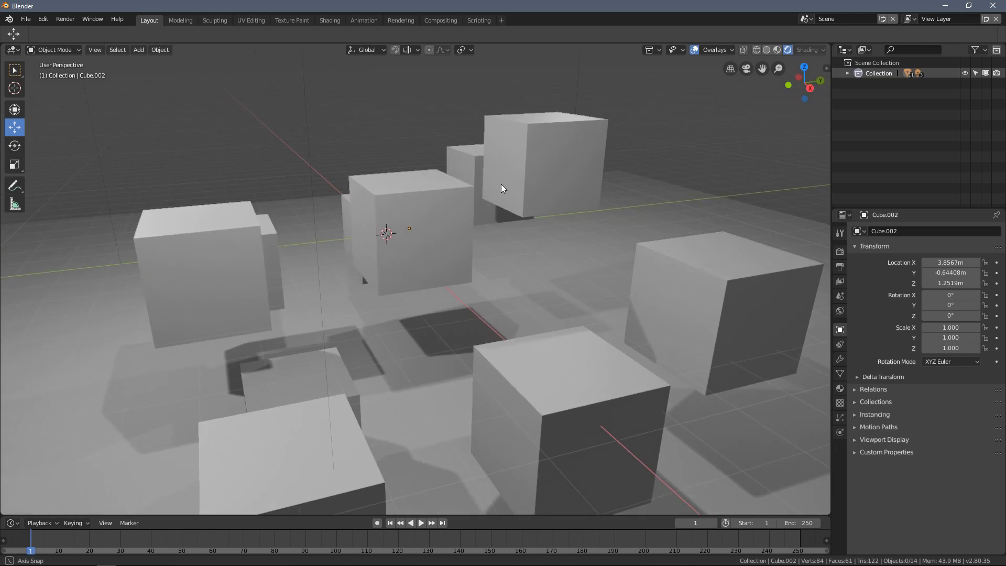
Select the high floating cube at the back of the group and turn off the Gizmo overlay
click(716, 51)
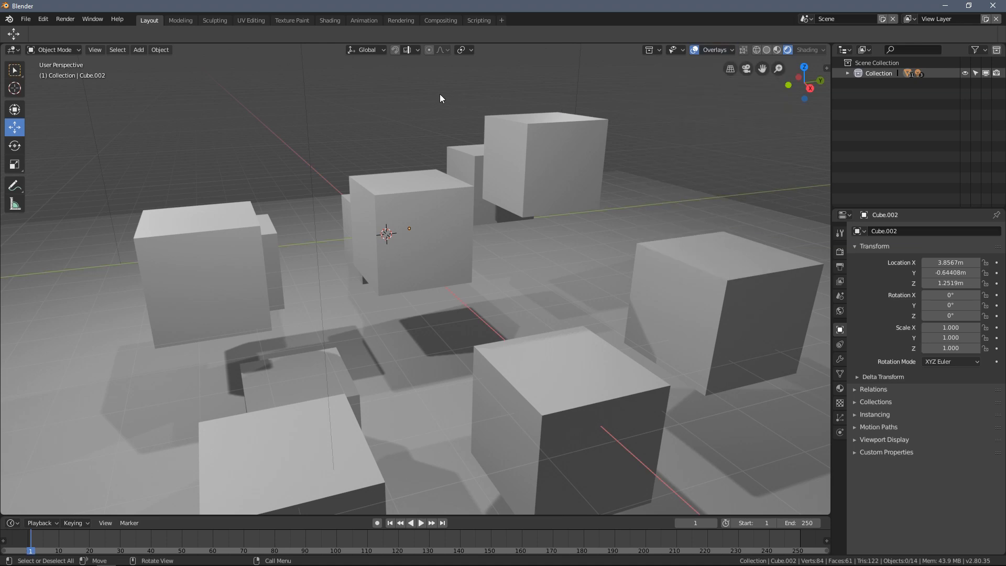
middle_drag(440, 94, 495, 96)
click(540, 129)
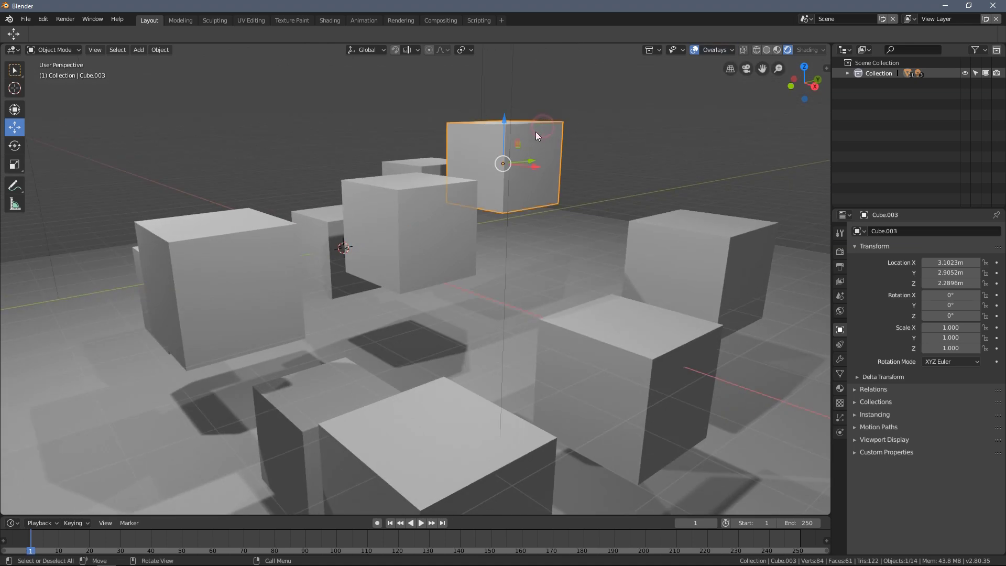
click(716, 51)
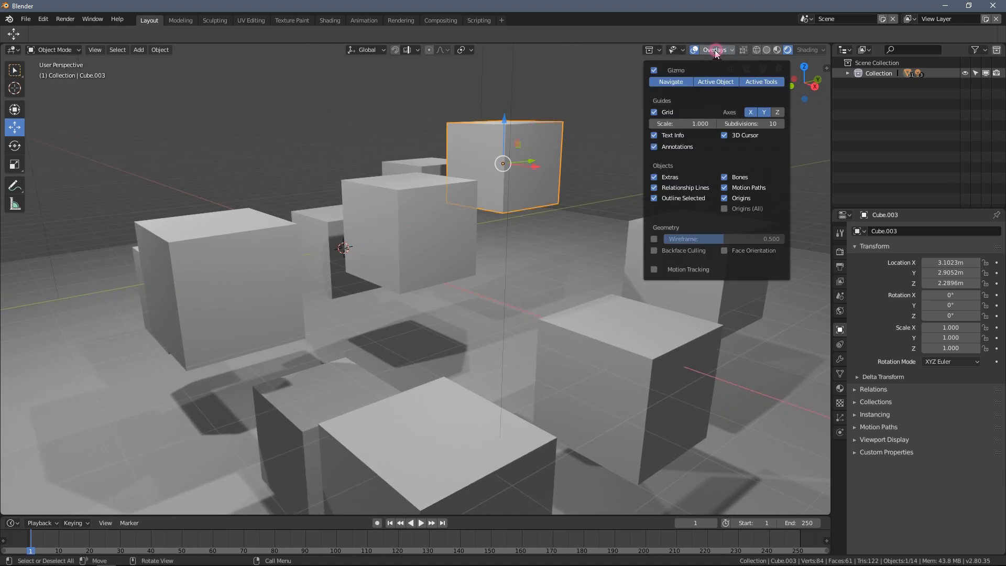
click(654, 70)
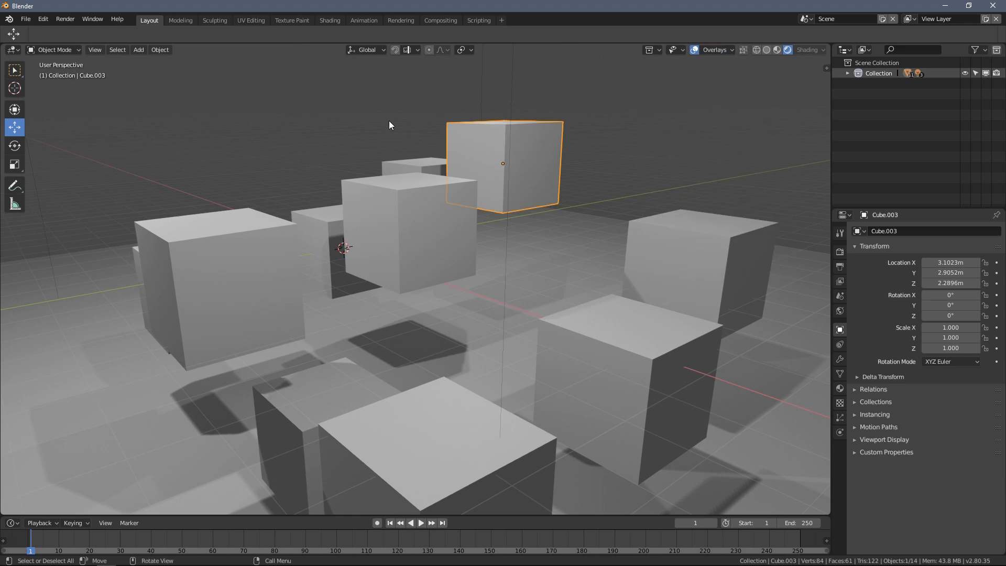
Hide all viewport overlays to inspect the rendered scene from several angles, and turn the overlays back on
click(694, 51)
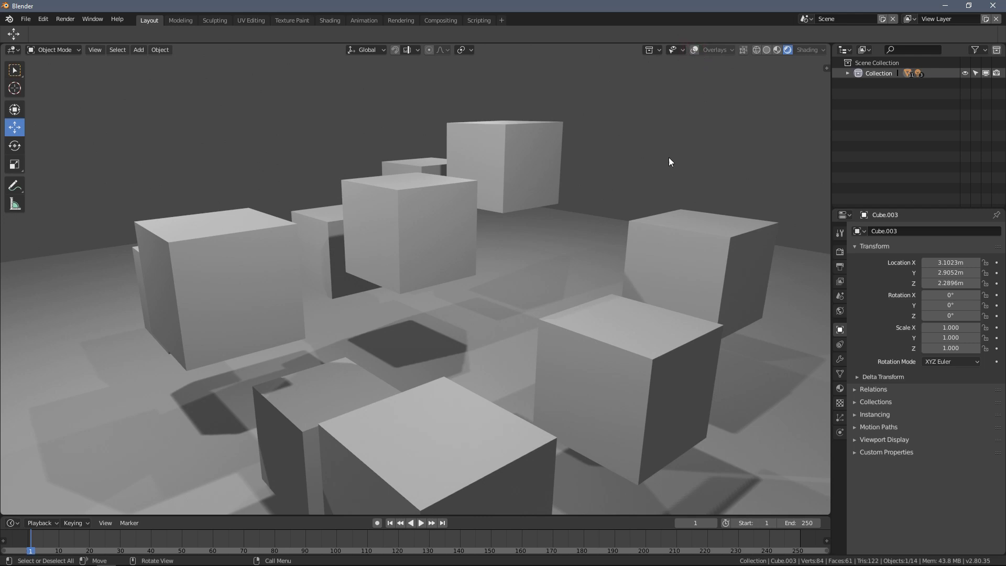
scroll(449, 233, down, 3)
middle_drag(448, 233, 427, 250)
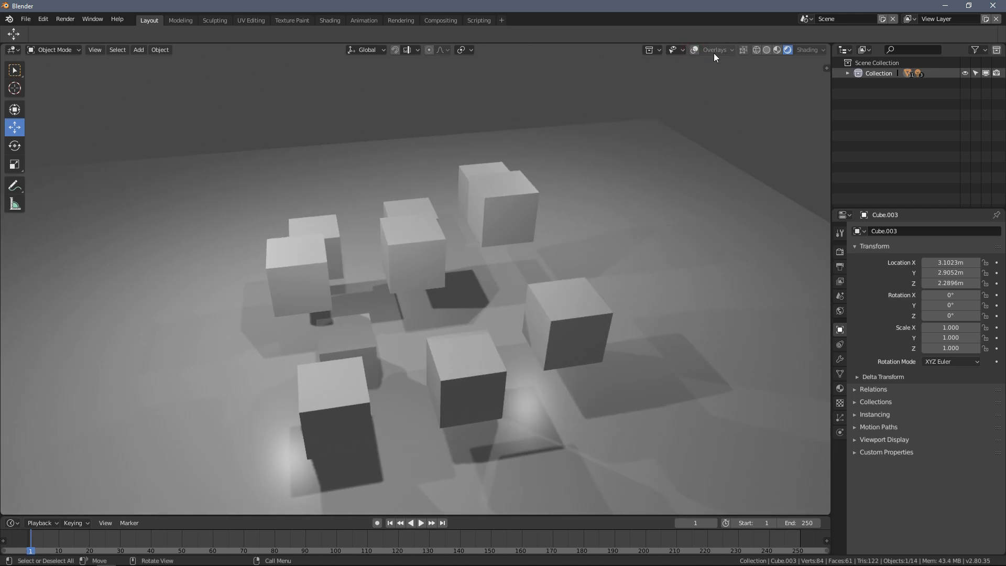
middle_drag(619, 126, 571, 269)
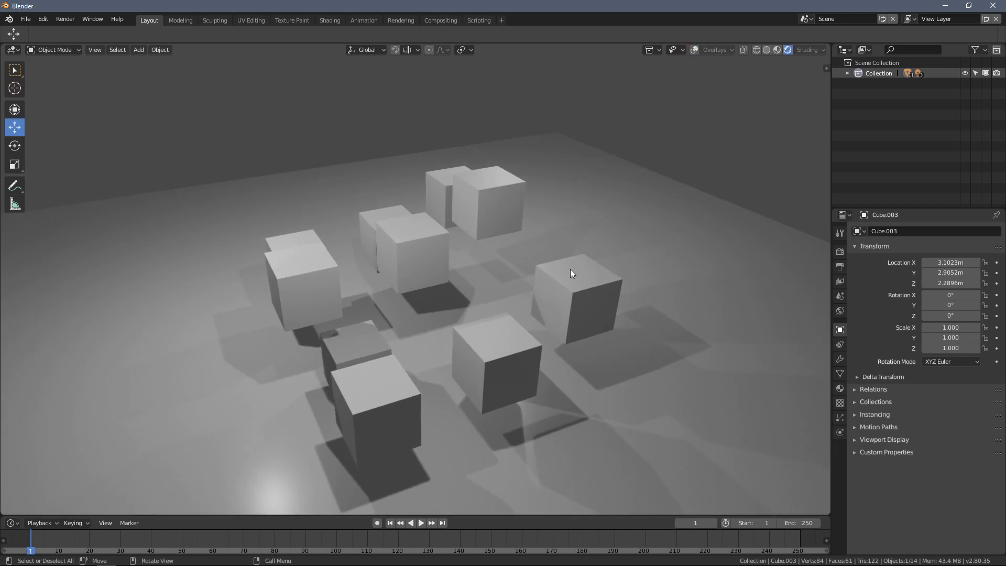
click(694, 52)
middle_drag(535, 186, 540, 159)
scroll(540, 159, up, 3)
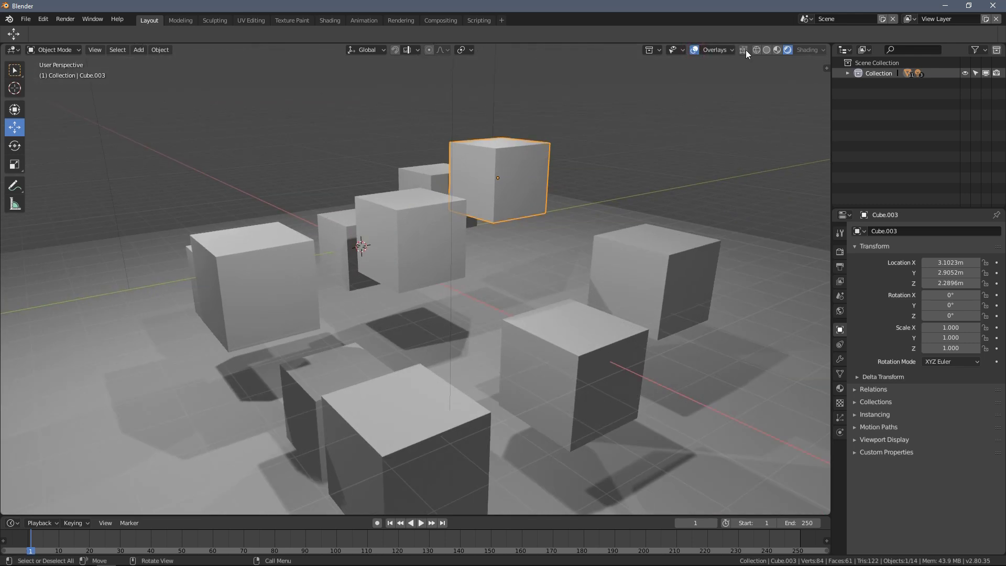
Turn the Gizmo overlay back on and hide the floor Grid overlay in the viewport
click(713, 50)
click(654, 70)
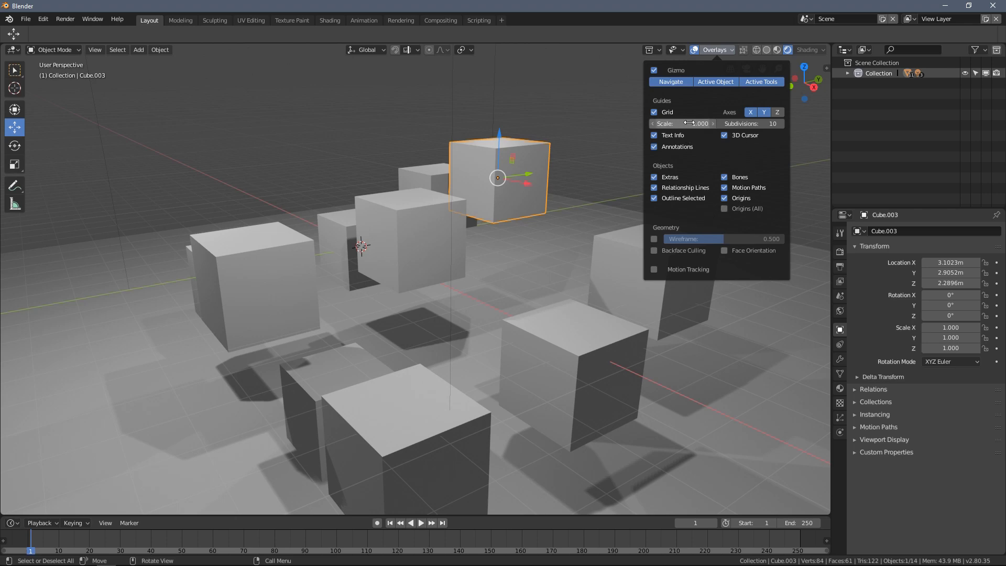
click(654, 112)
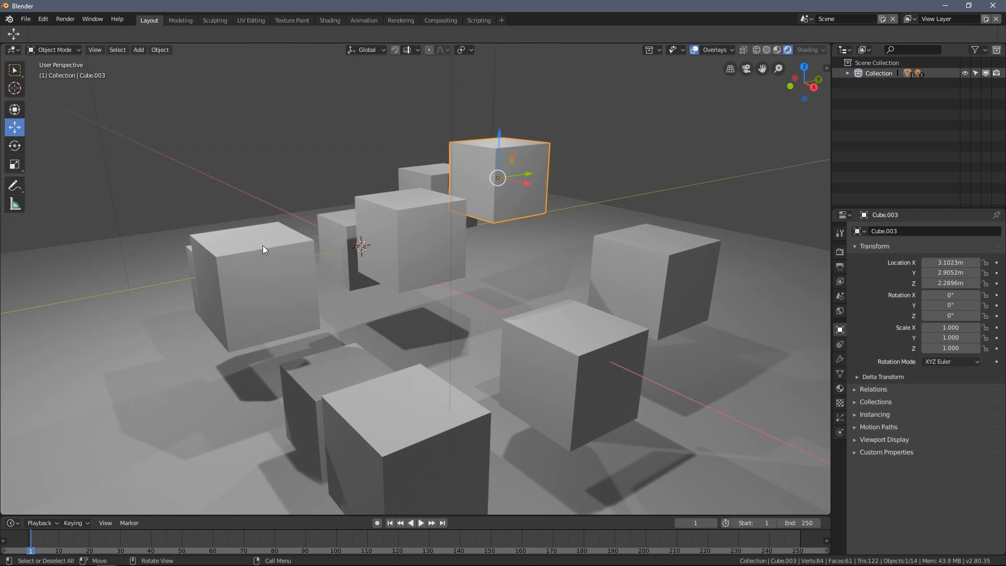
scroll(262, 245, down, 7)
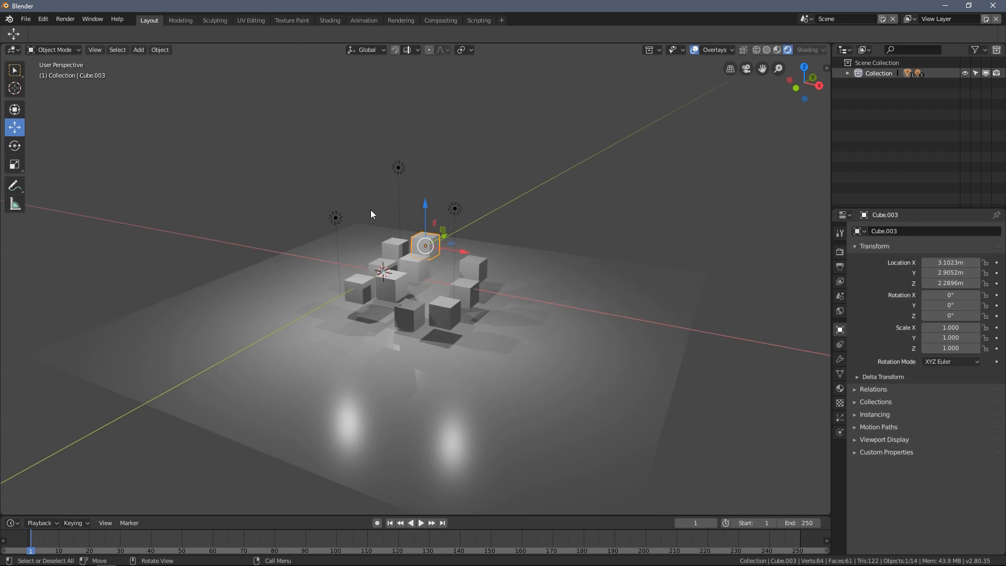
scroll(371, 214, up, 4)
Turn the Grid overlay back on and enable the Z axis line in the viewport
click(709, 48)
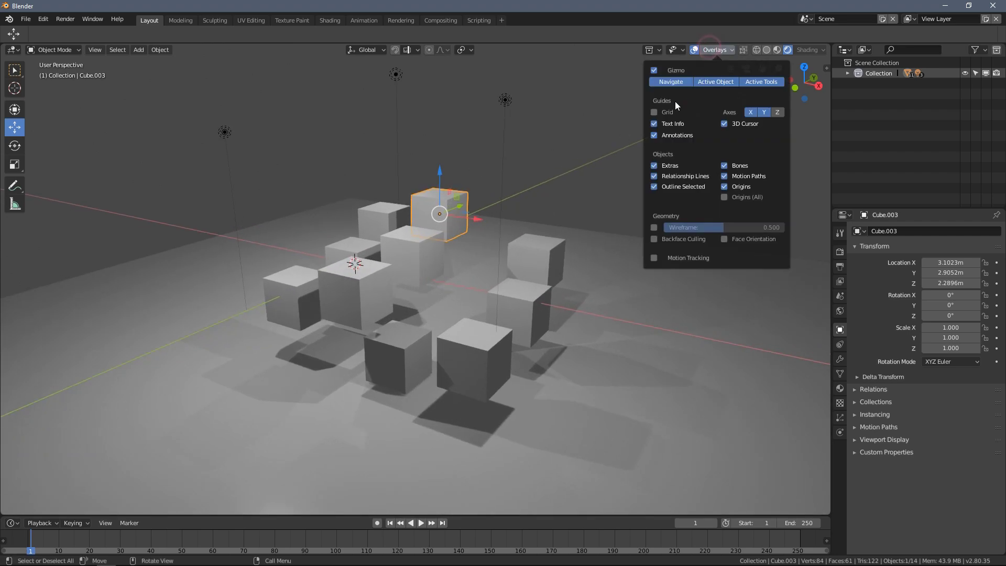
click(655, 111)
click(779, 112)
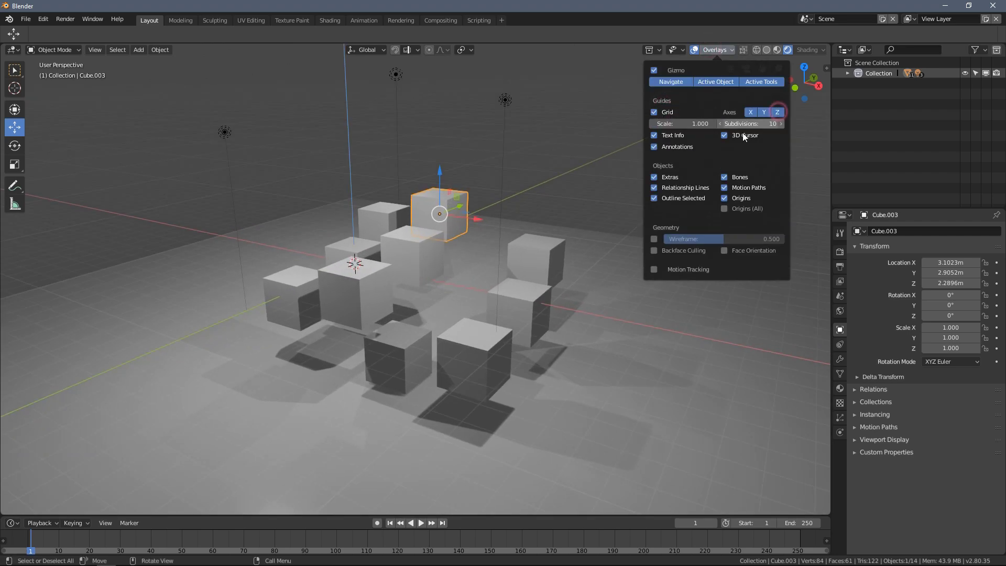
scroll(511, 273, down, 5)
middle_drag(511, 274, 409, 253)
scroll(486, 260, up, 3)
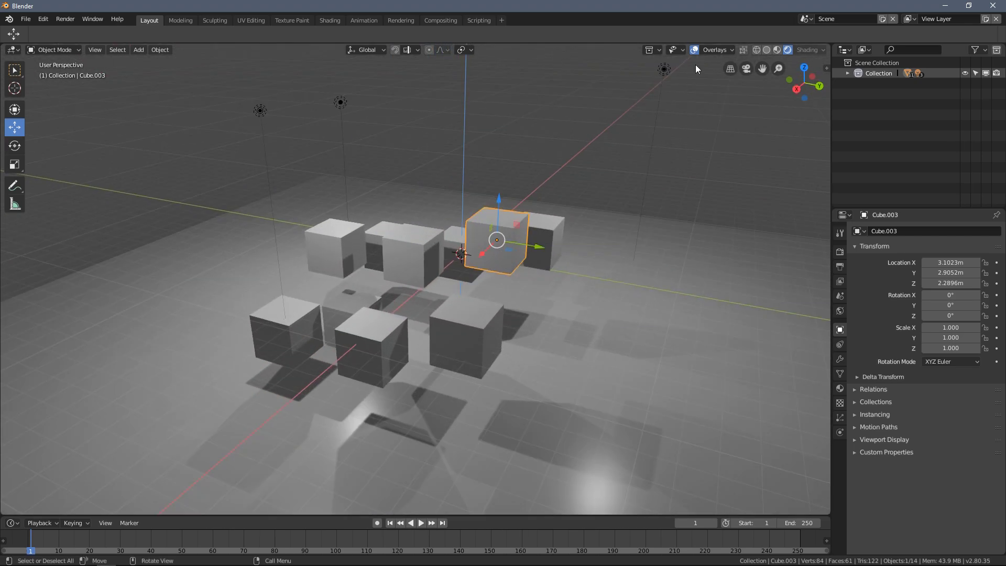
Set the Grid overlay's scale to 0.1
click(716, 50)
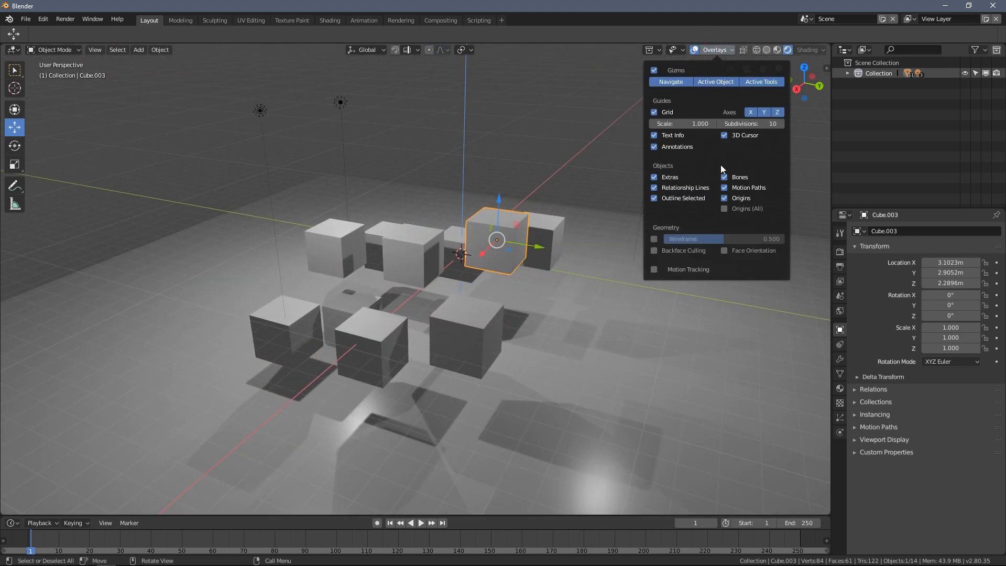
click(692, 124)
text(1.0)
click(678, 125)
drag(682, 122, 608, 120)
text(.1)
key(Return)
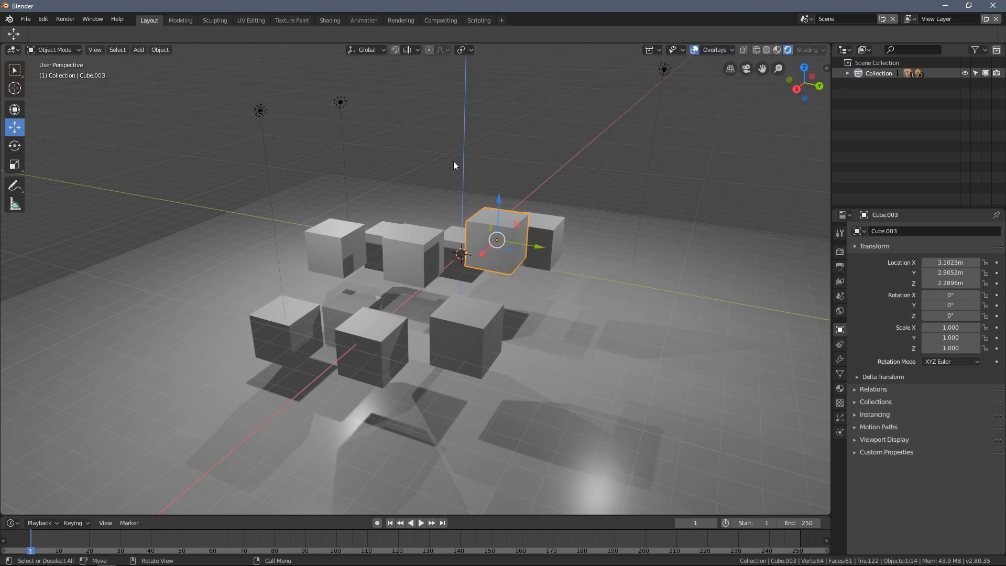
Inspect the finer grid around the floor plane and reset the Grid overlay's scale to 1.0
middle_drag(493, 265, 527, 314)
scroll(499, 272, up, 4)
middle_drag(498, 272, 525, 247)
scroll(319, 338, down, 4)
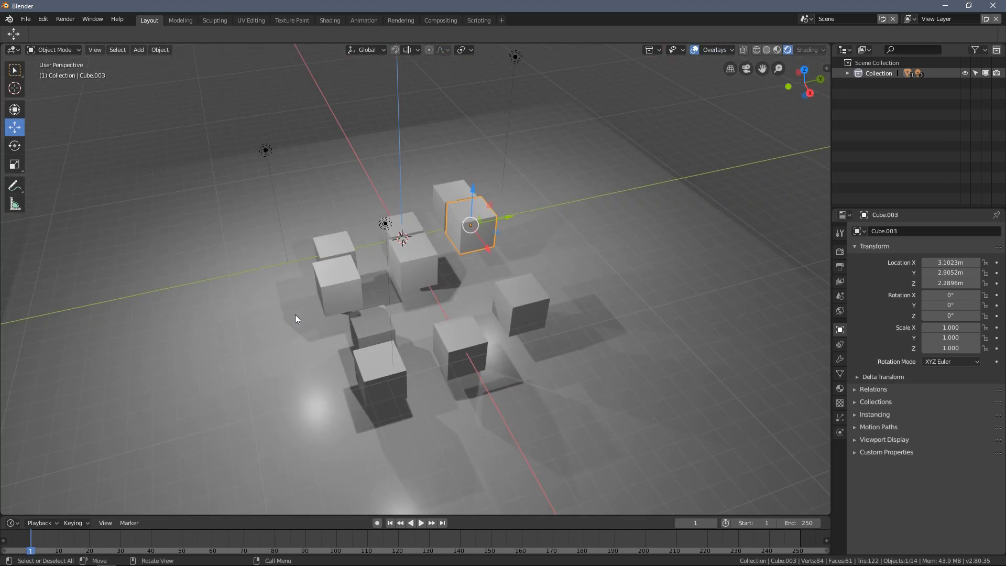
middle_drag(306, 314, 716, 106)
scroll(391, 345, down, 5)
scroll(406, 334, up, 2)
click(732, 50)
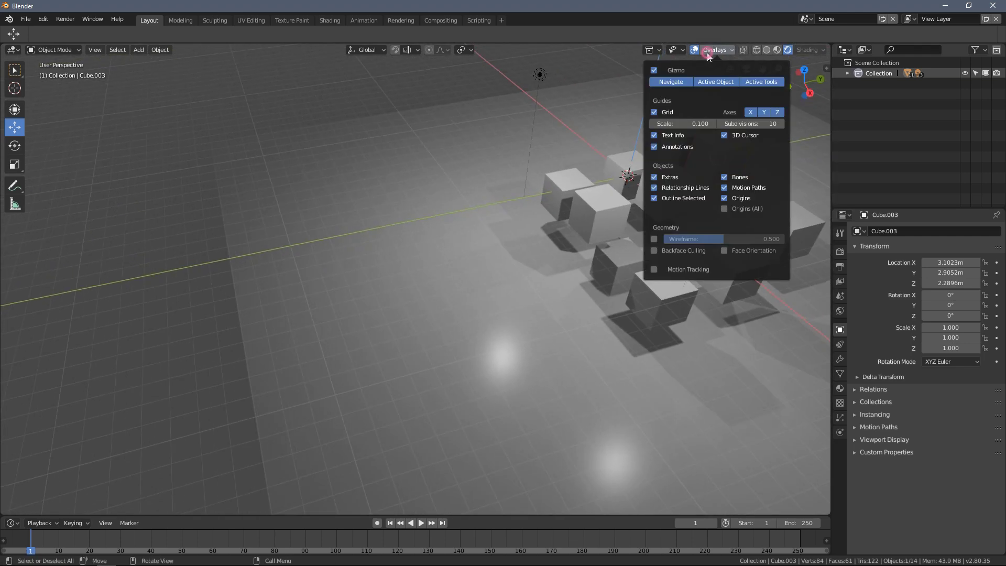
click(680, 123)
key(Return)
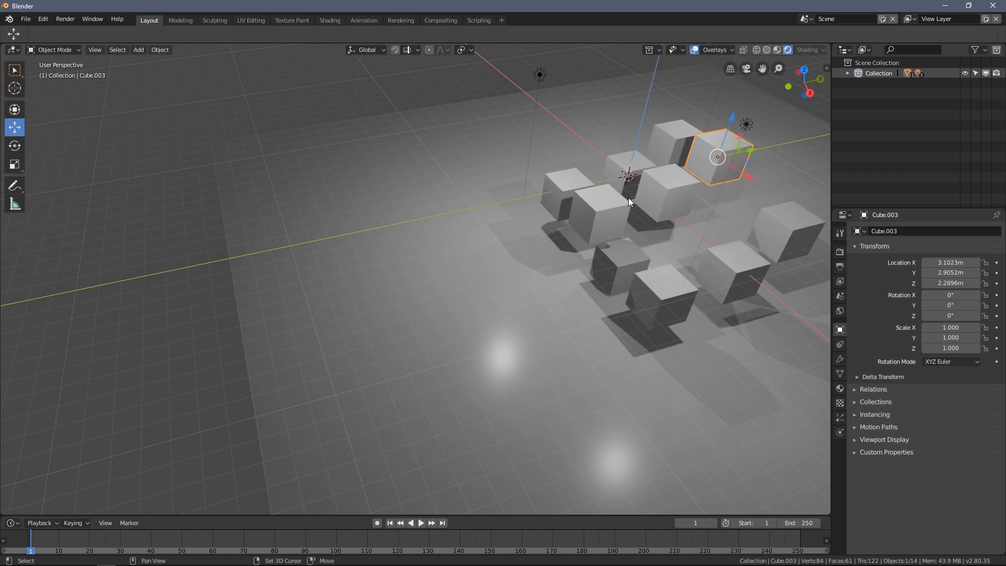
Hide the 3D Cursor overlay and reposition the hidden cursor in the viewport with the Cursor tool
shift+middle_drag(628, 197, 501, 265)
middle_drag(500, 264, 454, 231)
click(723, 50)
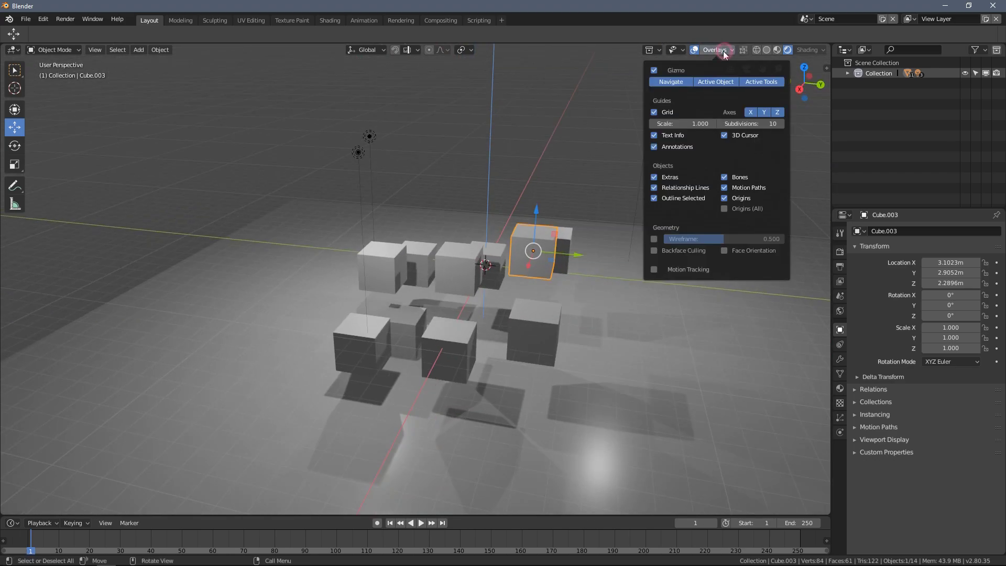
click(725, 139)
click(15, 88)
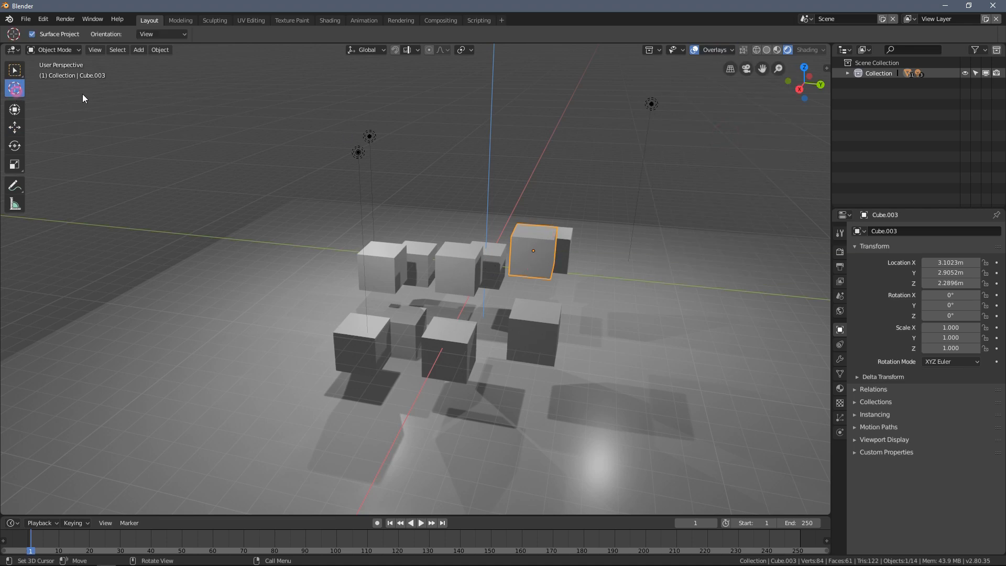
drag(218, 156, 185, 187)
Show the 3D Cursor overlay again and place the cursor in the empty space above the cubes, between the lights
click(732, 50)
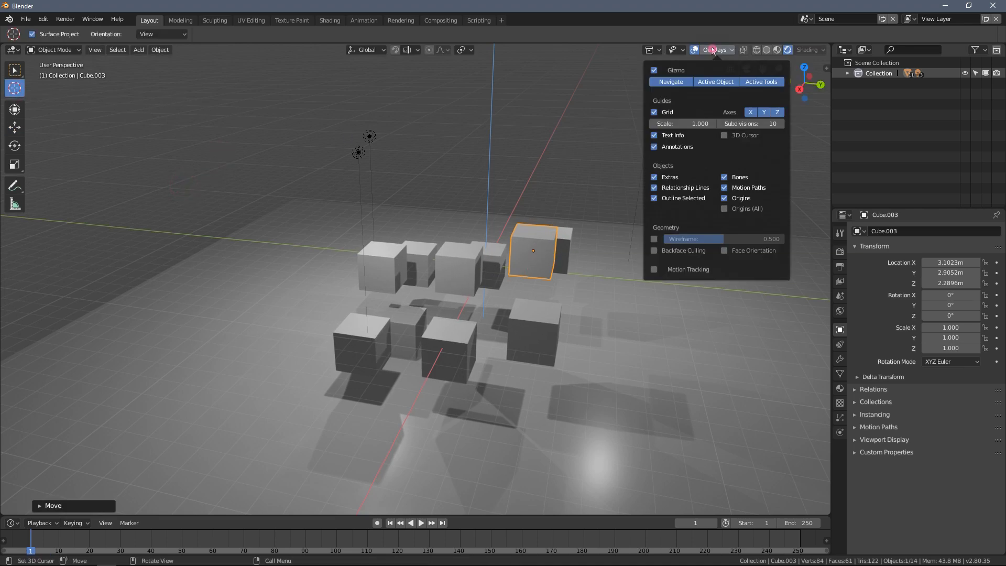
click(724, 134)
drag(292, 192, 590, 207)
scroll(448, 228, up, 3)
shift+middle_drag(618, 231, 290, 197)
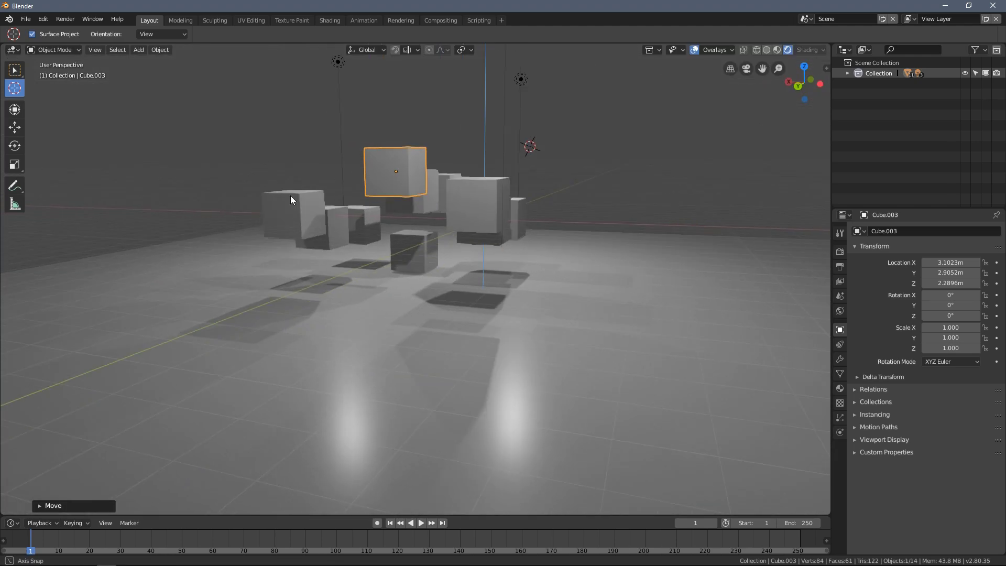
shift+middle_drag(440, 157, 398, 244)
scroll(436, 205, up, 1)
click(434, 155)
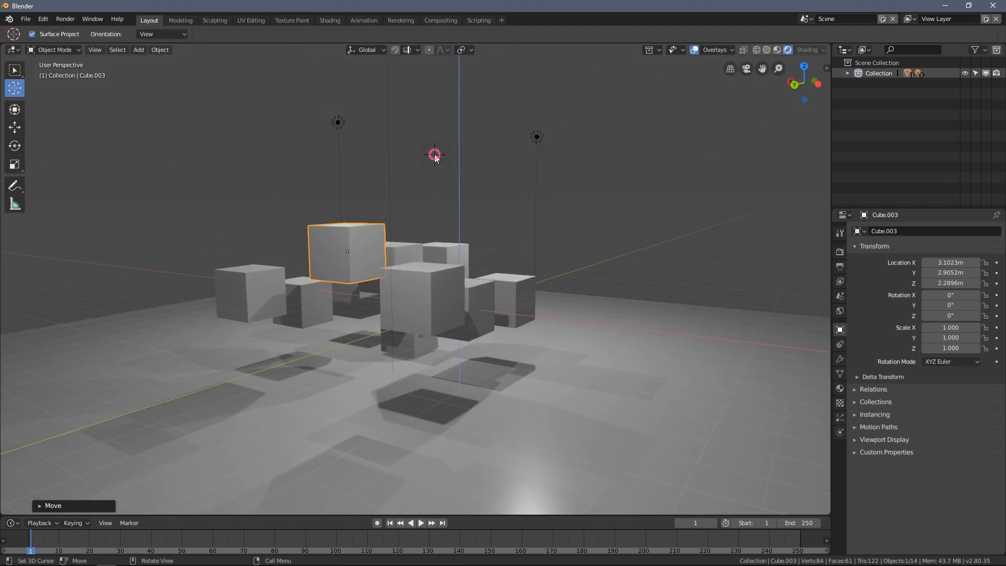
Hide the 3D Cursor overlay, inspect the scene around the cubes without it, and show it again
click(714, 50)
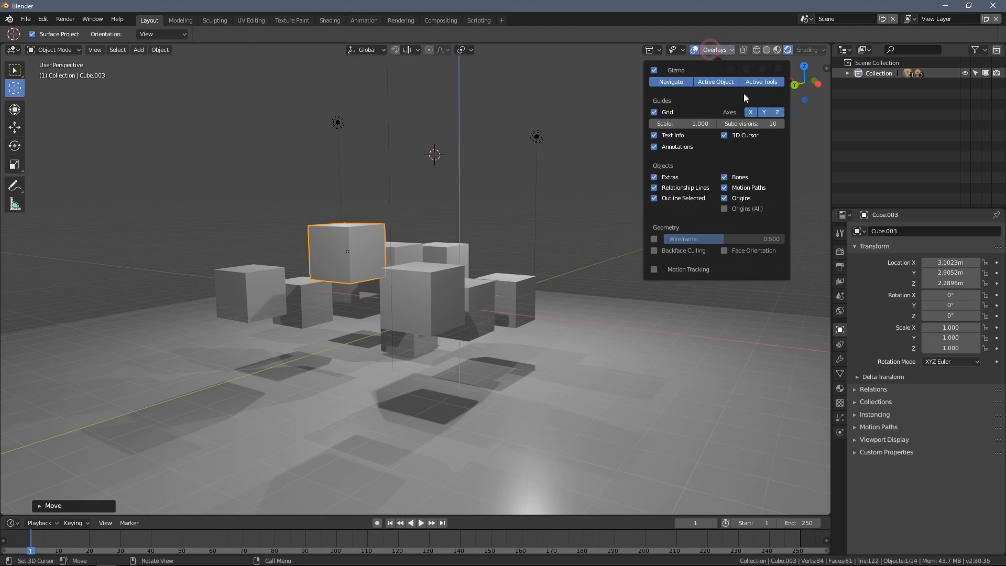
click(724, 136)
middle_drag(528, 175, 534, 113)
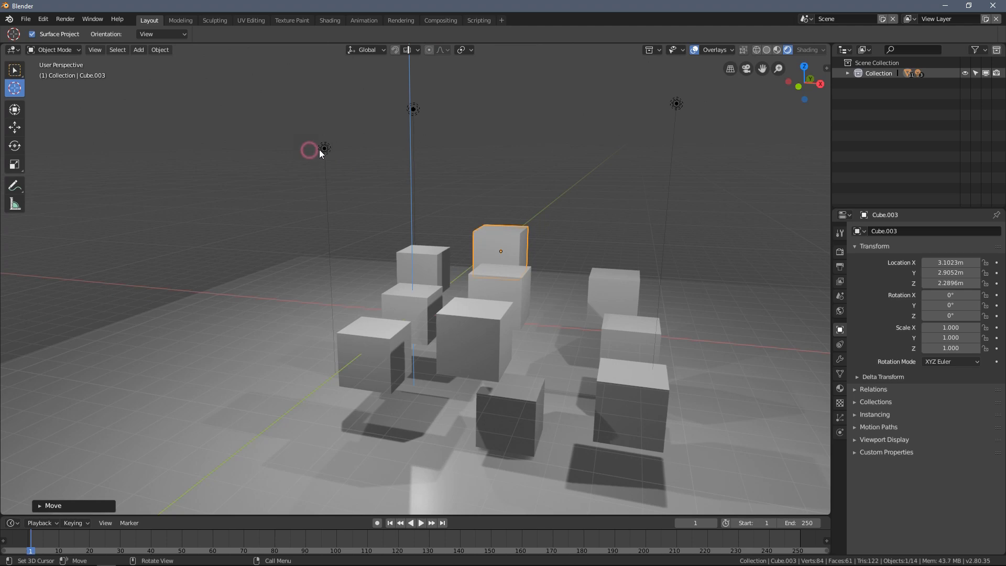
click(714, 50)
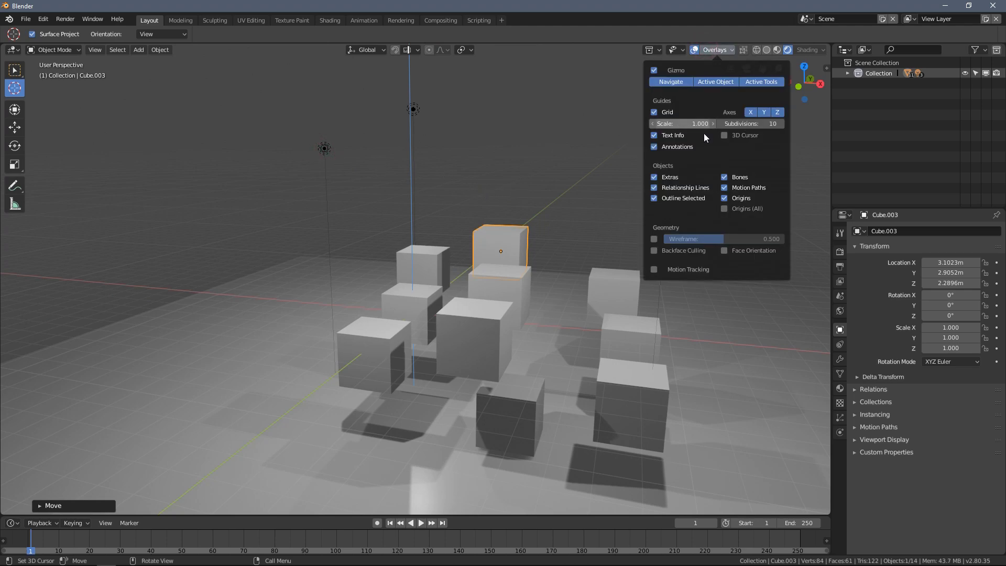
click(724, 135)
middle_drag(398, 174, 511, 102)
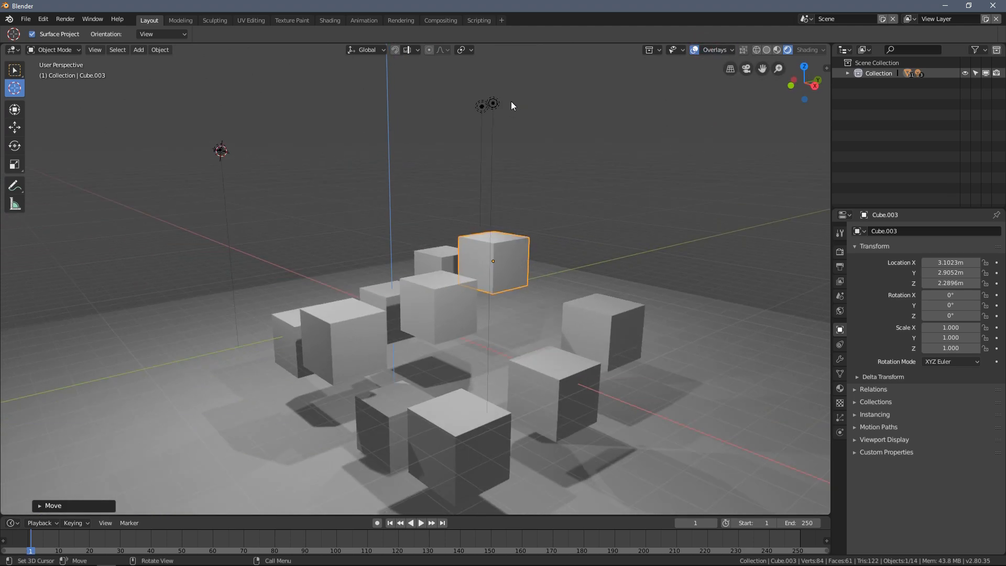
With the Select tool, select Light.002 and move it to about X 5.7, Y -4.7, Z 7.5 m
click(493, 104)
mouse_move(16, 70)
mouse_down()
mouse_move(46, 92)
mouse_move(53, 74)
mouse_up()
click(223, 151)
middle_drag(237, 178, 274, 171)
key(g)
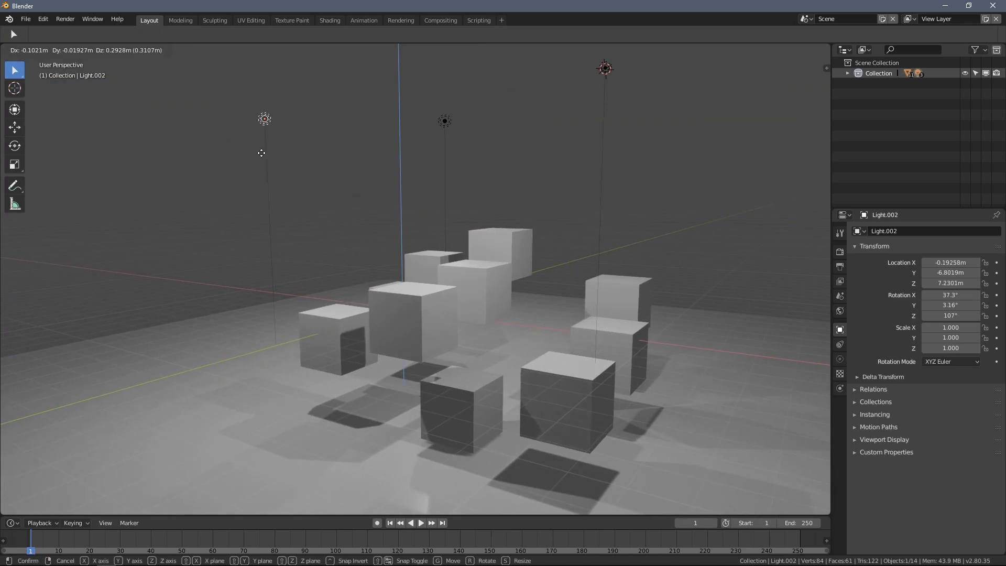
click(346, 175)
middle_drag(613, 263, 400, 155)
key(g)
click(325, 142)
Select Light.001 and move it lower, above the cubes at the far side of the group
middle_drag(325, 142, 535, 120)
click(228, 70)
key(g)
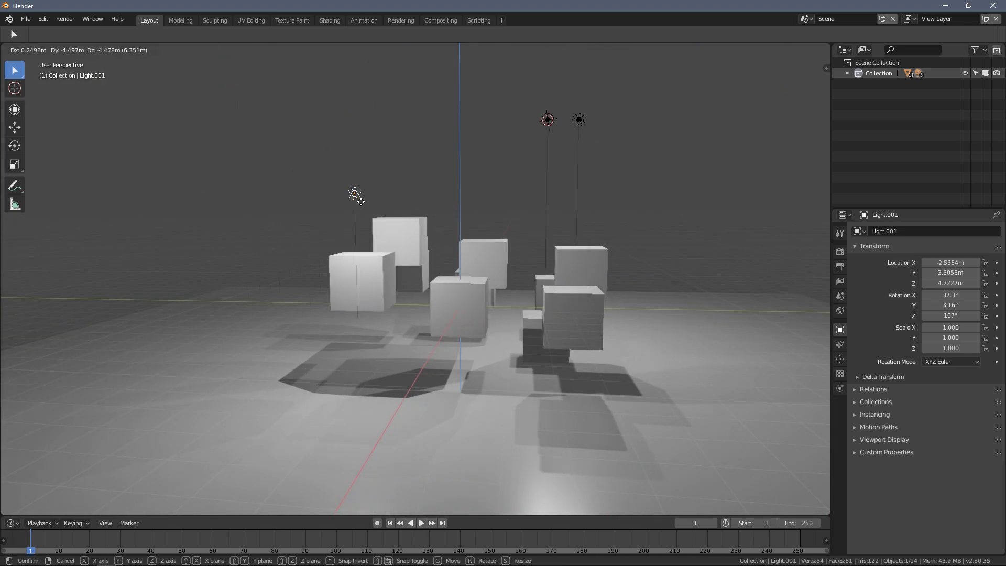
click(322, 159)
key(ctrl+Tab)
middle_drag(501, 162, 476, 175)
scroll(432, 212, up, 2)
key(g)
click(348, 140)
Move the object named Light in front of the cubes, to about X 15.4, Y 2.9, Z 5.4 m
click(269, 136)
key(g)
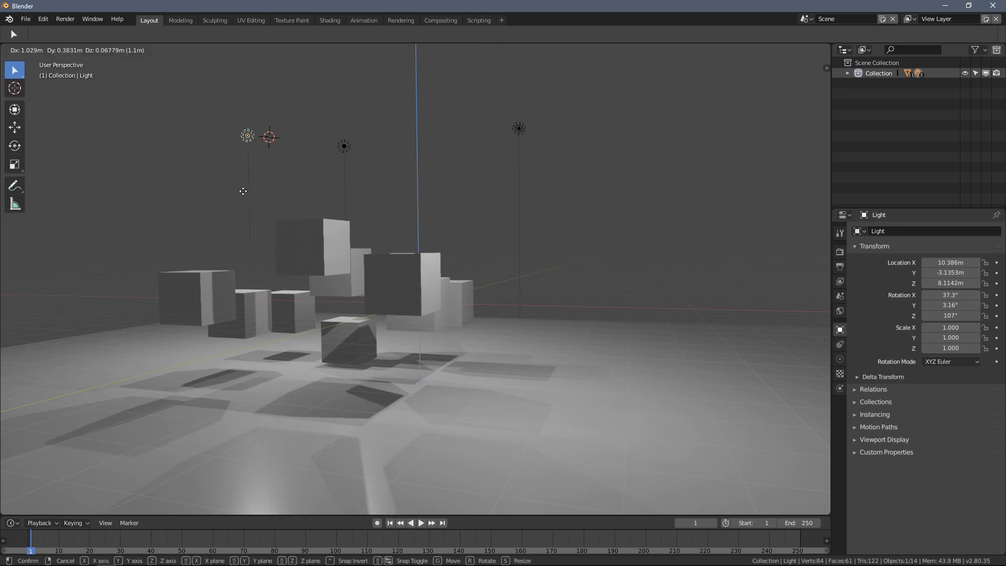
click(185, 197)
middle_drag(185, 197, 328, 220)
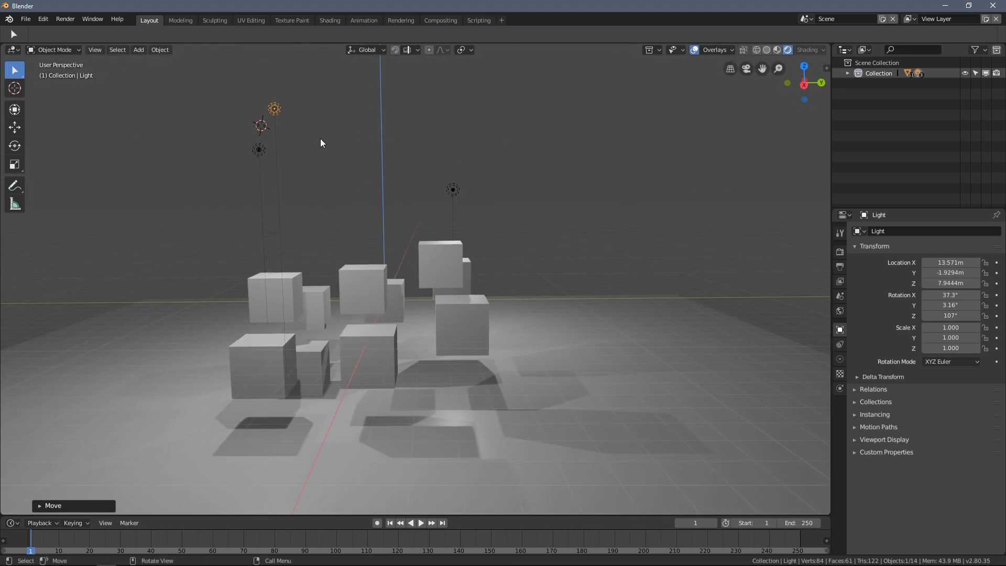
middle_drag(320, 142, 362, 152)
key(g)
click(565, 241)
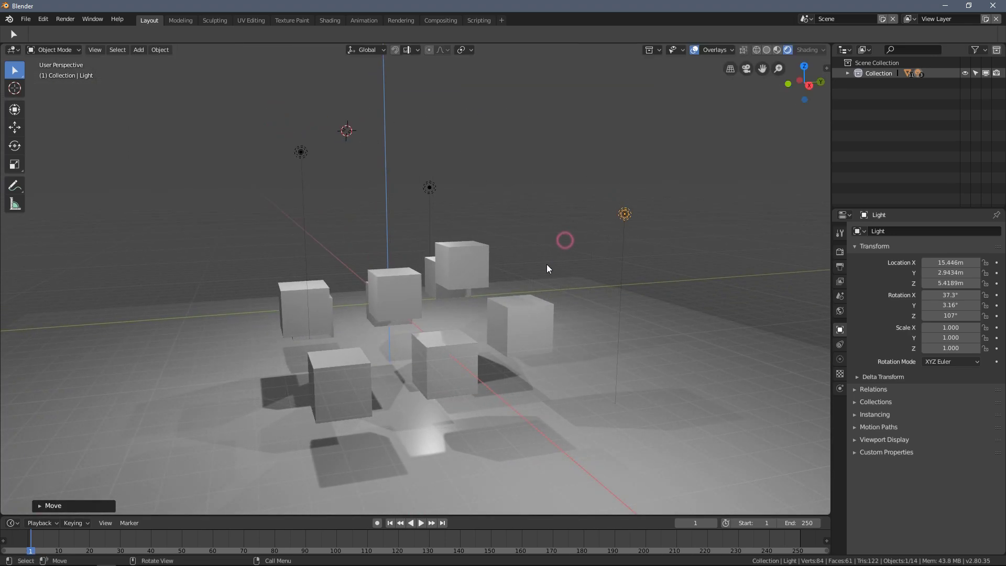
Move Light.002 farther out from the cubes, to about X 6.2, Y -7.3, Z 7.3 m
middle_drag(547, 268, 319, 164)
click(236, 161)
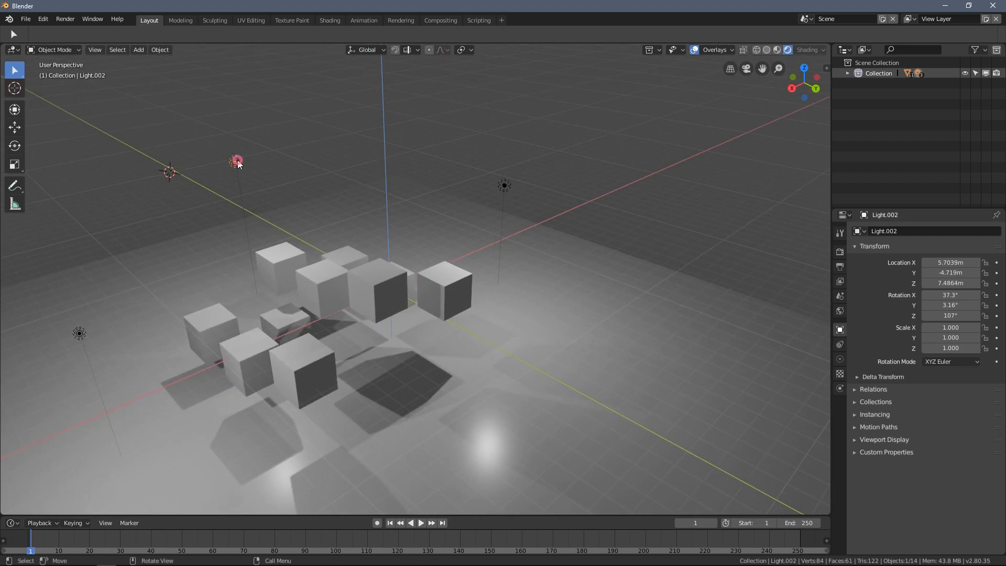
middle_drag(237, 164, 360, 195)
key(g)
click(308, 213)
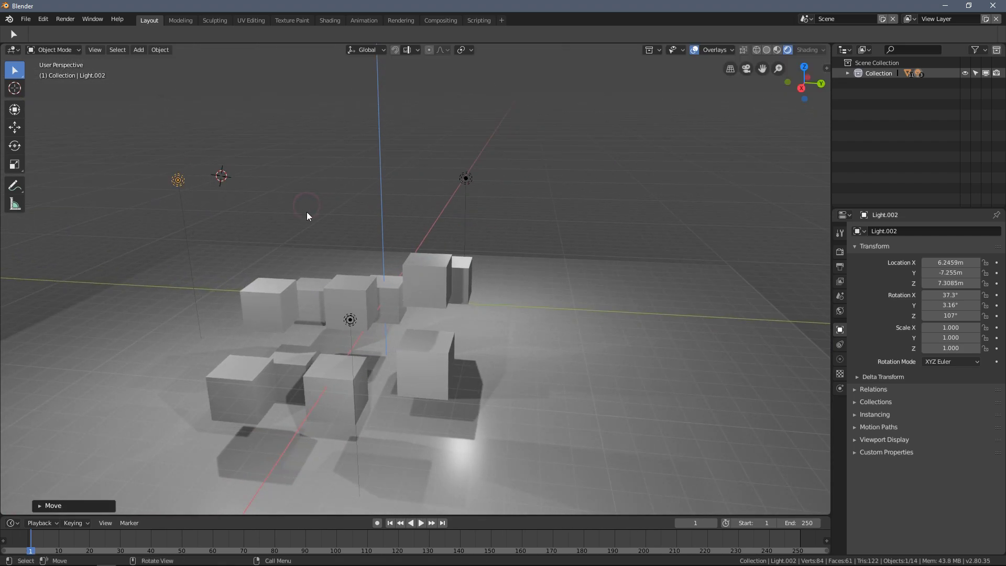
middle_drag(308, 215, 378, 209)
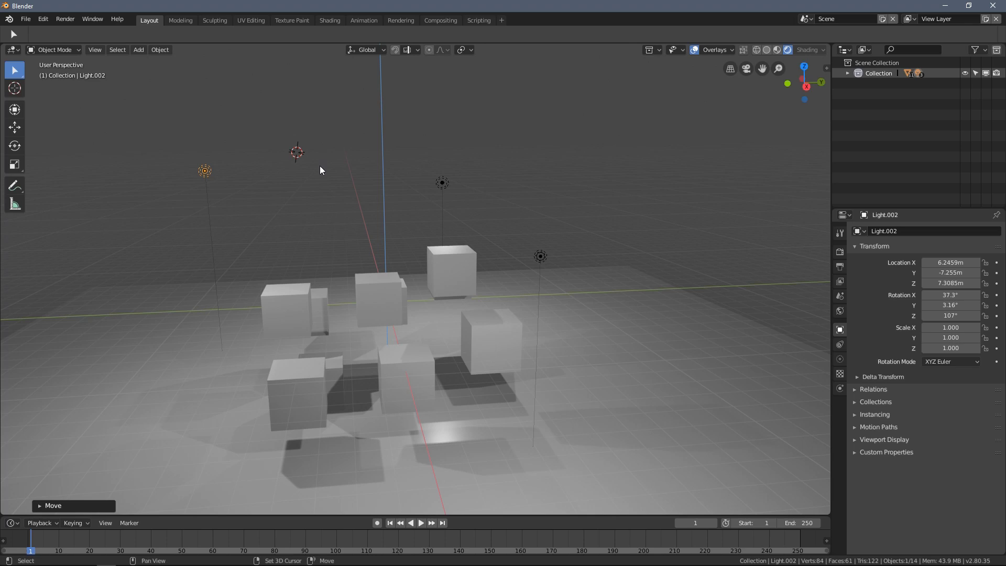
key(shift+a)
mouse_move(323, 266)
mouse_move(309, 303)
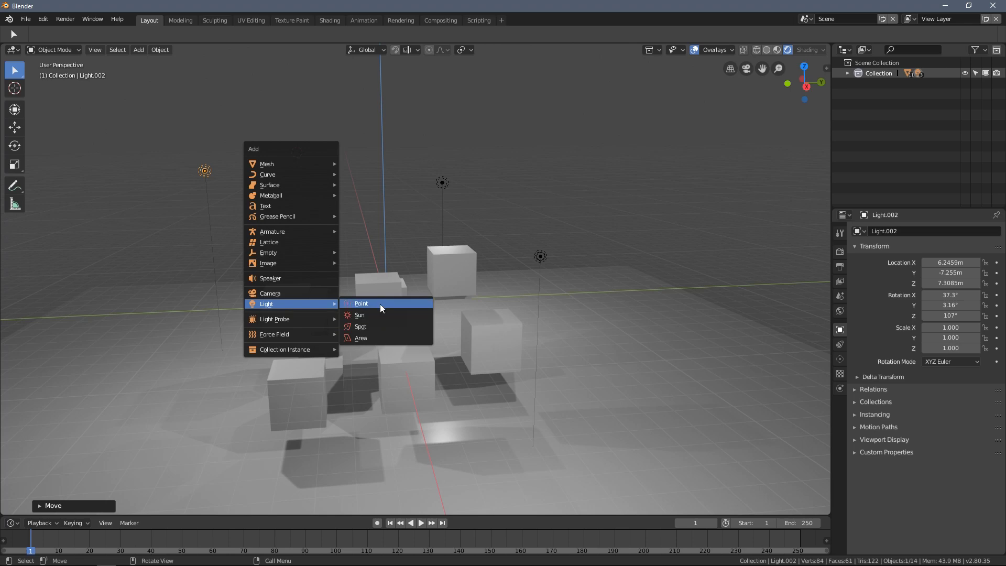
middle_drag(272, 181, 229, 165)
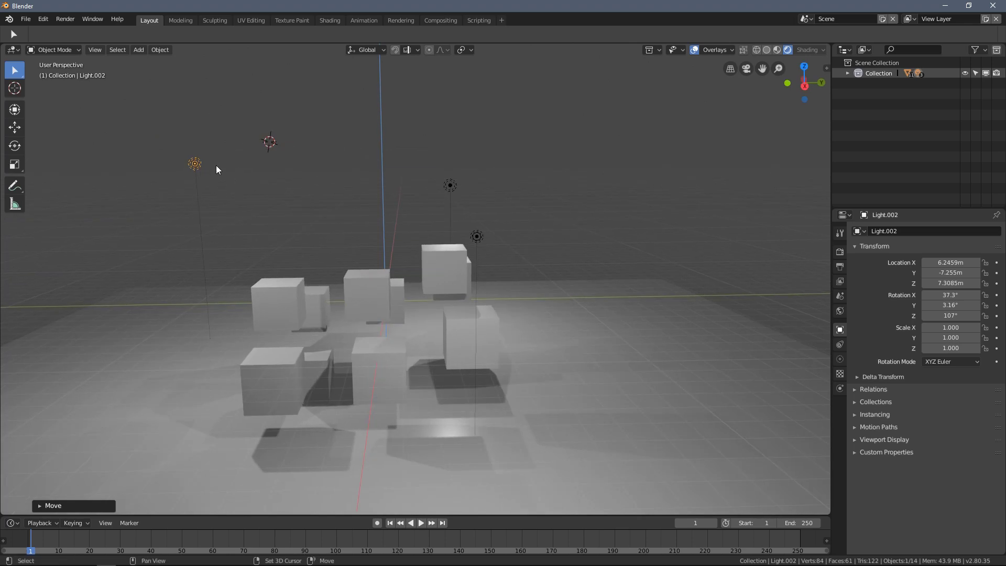
Duplicate the selected Light.002 to a spot above the cubes and duplicate that copy once more
key(shift+d)
click(503, 197)
middle_drag(503, 198, 566, 227)
key(shift+d)
click(329, 206)
Move the newest duplicate light down among the cubes, to about X 6.4, Y -1.3, Z -1.0 m
key(g)
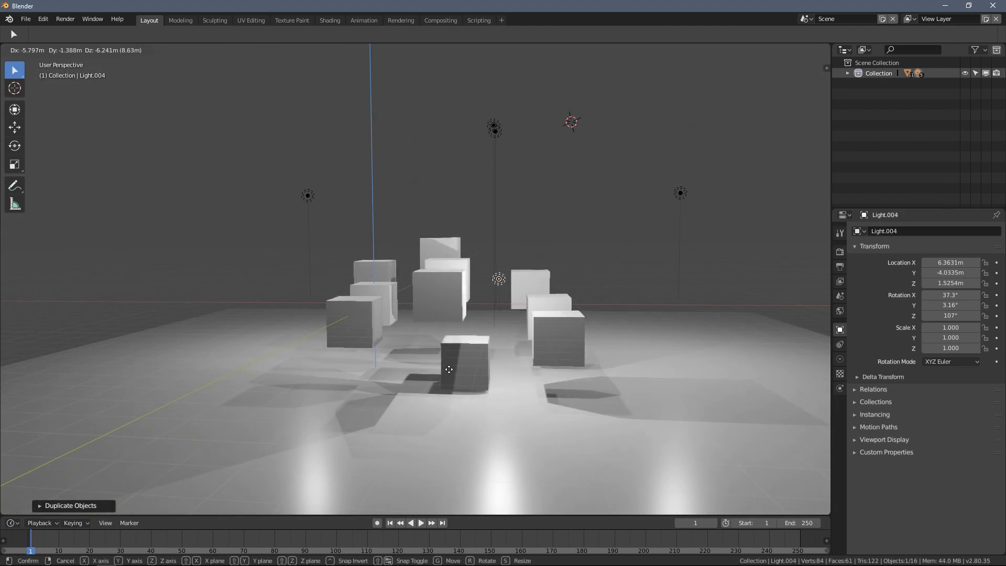
click(518, 379)
middle_drag(518, 379, 320, 333)
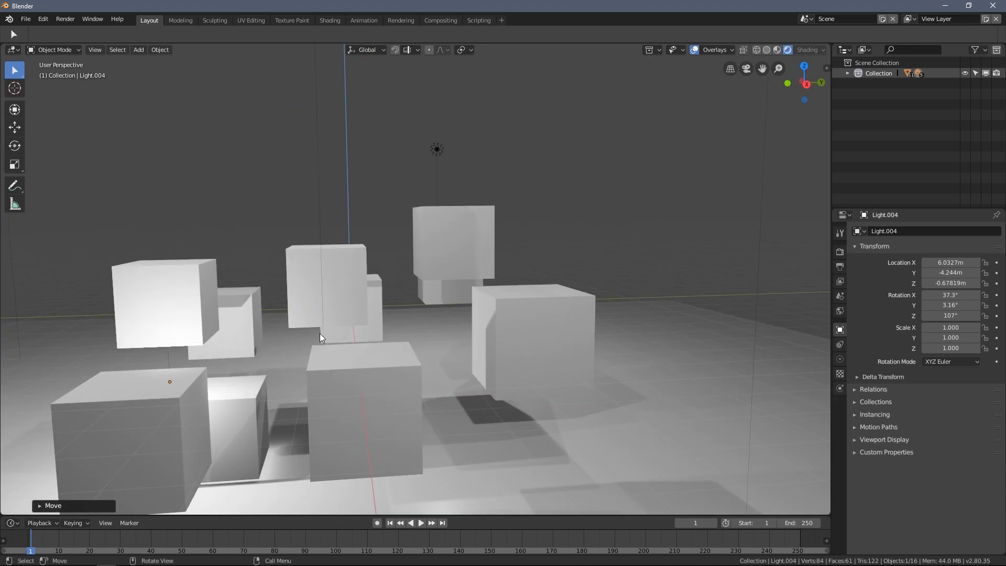
key(g)
click(492, 331)
middle_drag(492, 332, 565, 167)
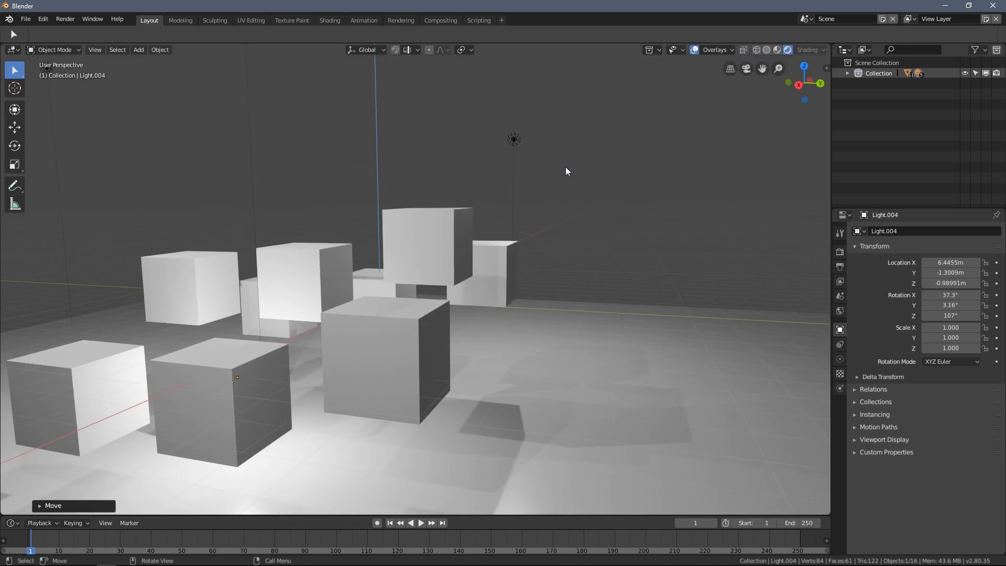
Move Light.001 from above the far cubes down close to the floor beside them
click(514, 139)
middle_drag(516, 145, 506, 175)
key(g)
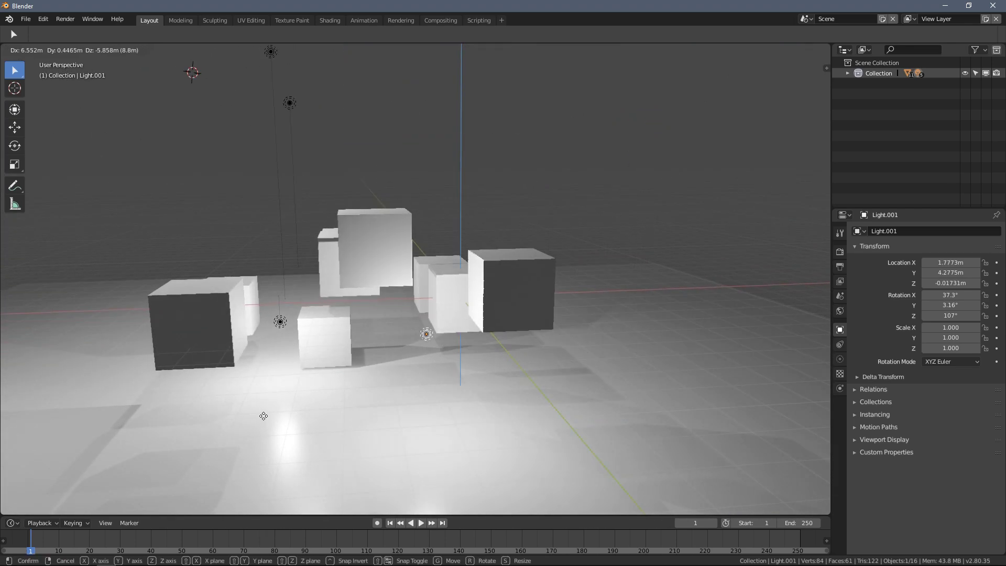
click(242, 436)
middle_drag(418, 372, 401, 333)
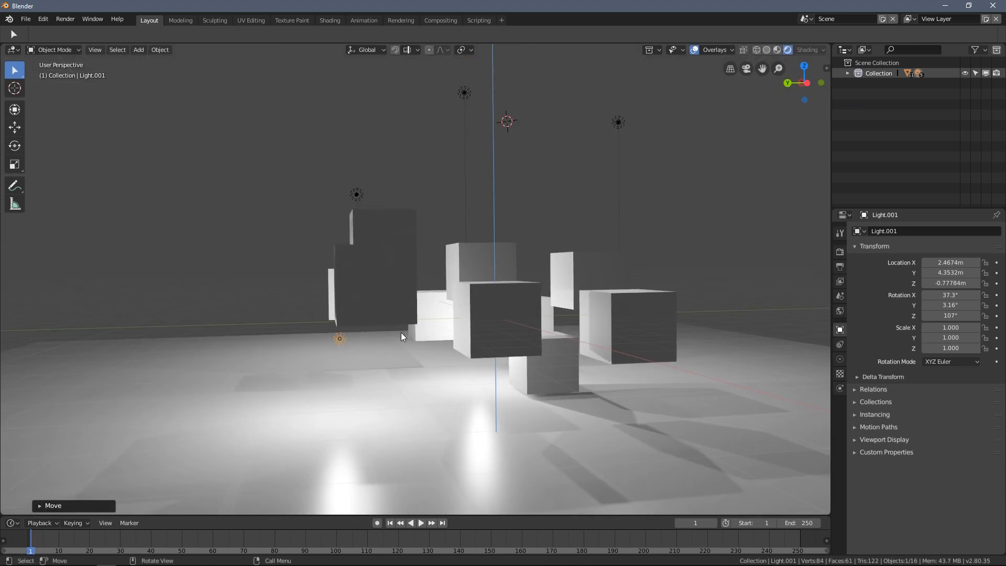
key(g)
click(347, 350)
Bring the object named Light closer to the cubes, to about X 8.8, Y 6.7, Z 3.8 m
click(357, 196)
middle_drag(357, 197, 460, 219)
key(g)
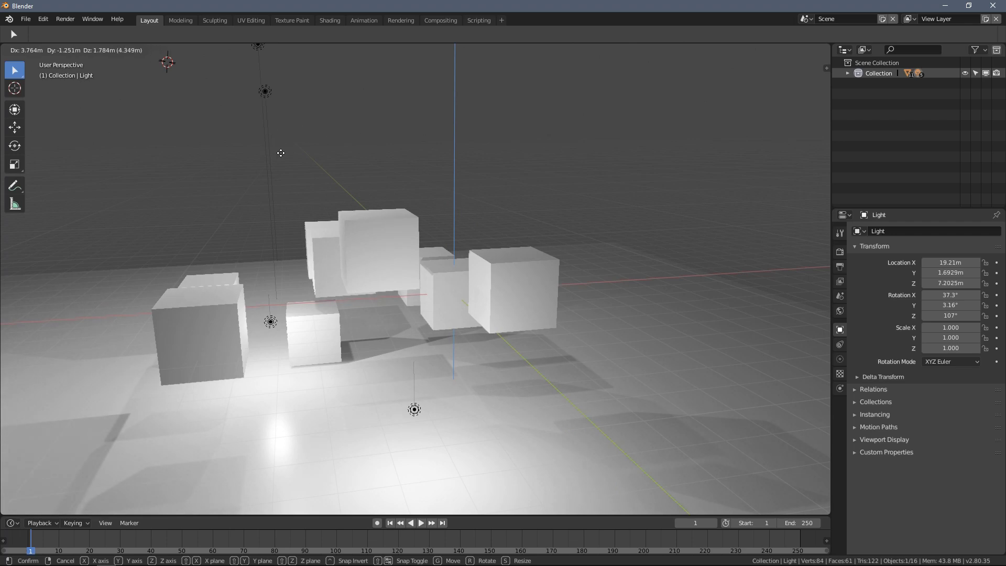
click(325, 203)
middle_drag(326, 202, 194, 190)
key(g)
click(426, 223)
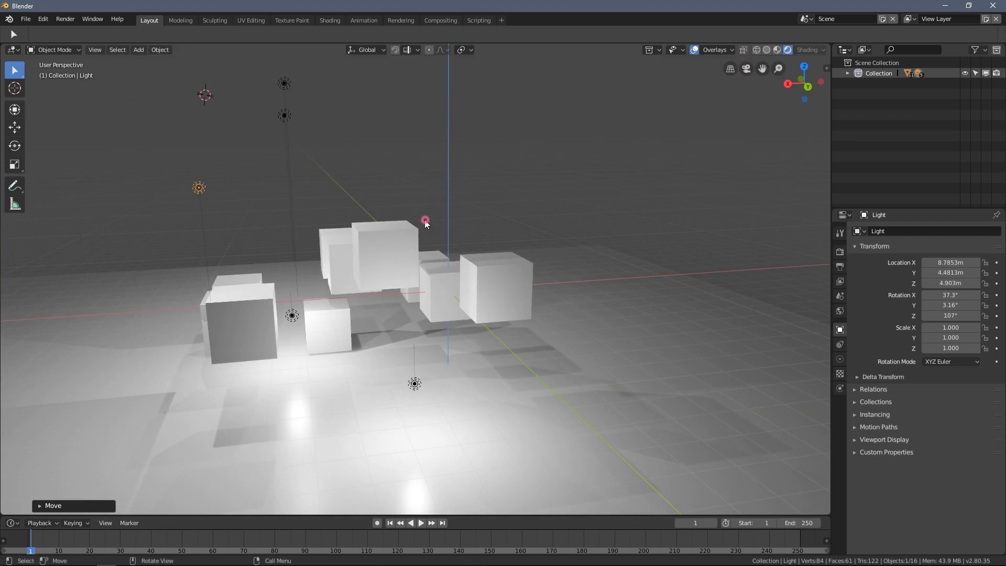
middle_drag(427, 222, 463, 210)
key(g)
click(554, 254)
Lower Light.003 over the cubes, to about X 6.3, Y -1.9, Z 4.9 m
scroll(422, 208, down, 4)
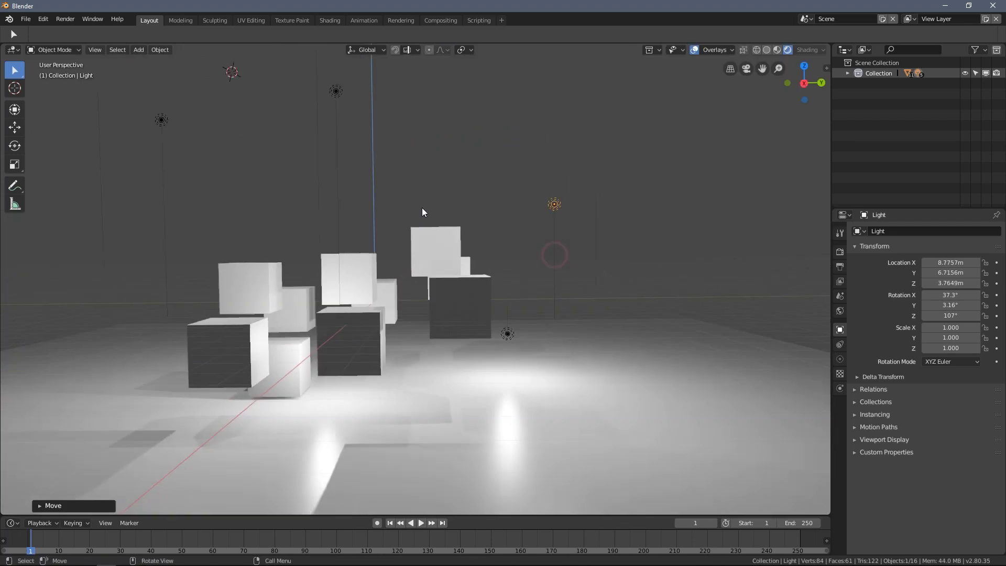
click(364, 155)
key(g)
click(345, 214)
click(305, 156)
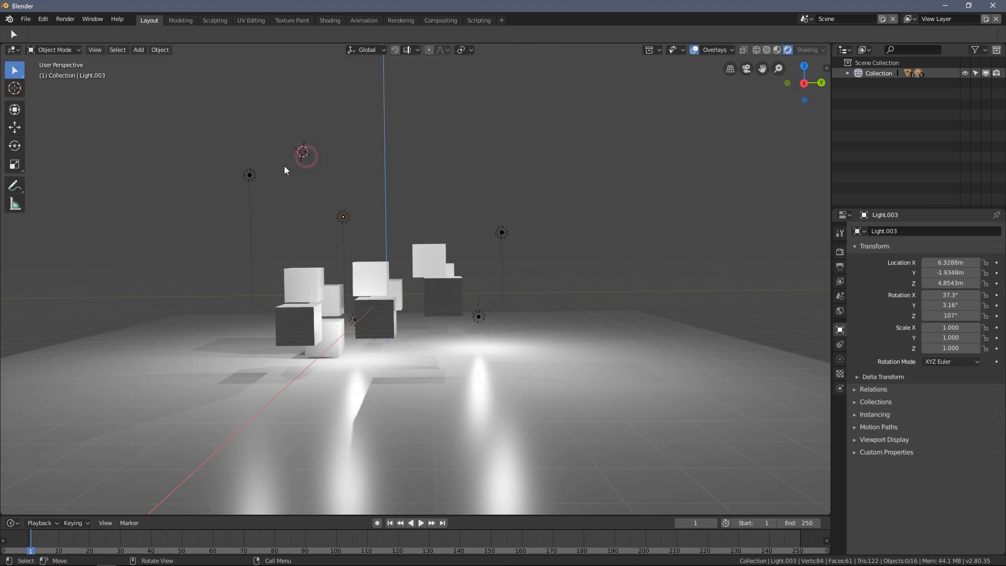
Lower Light.002 beside the cubes, to about X 6.4, Y -7.8, Z 3.9 m
click(252, 179)
key(g)
click(246, 240)
middle_drag(246, 241, 404, 280)
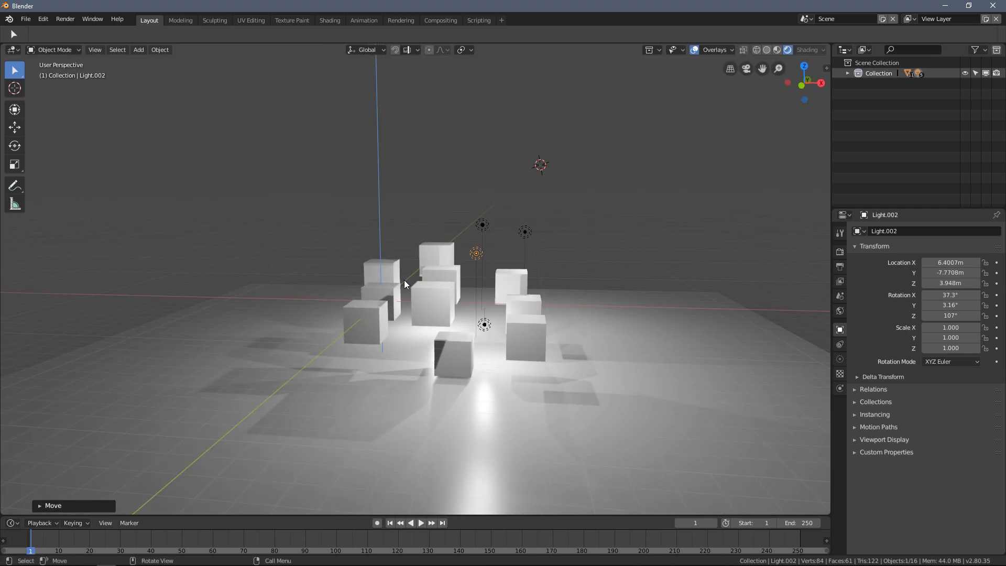